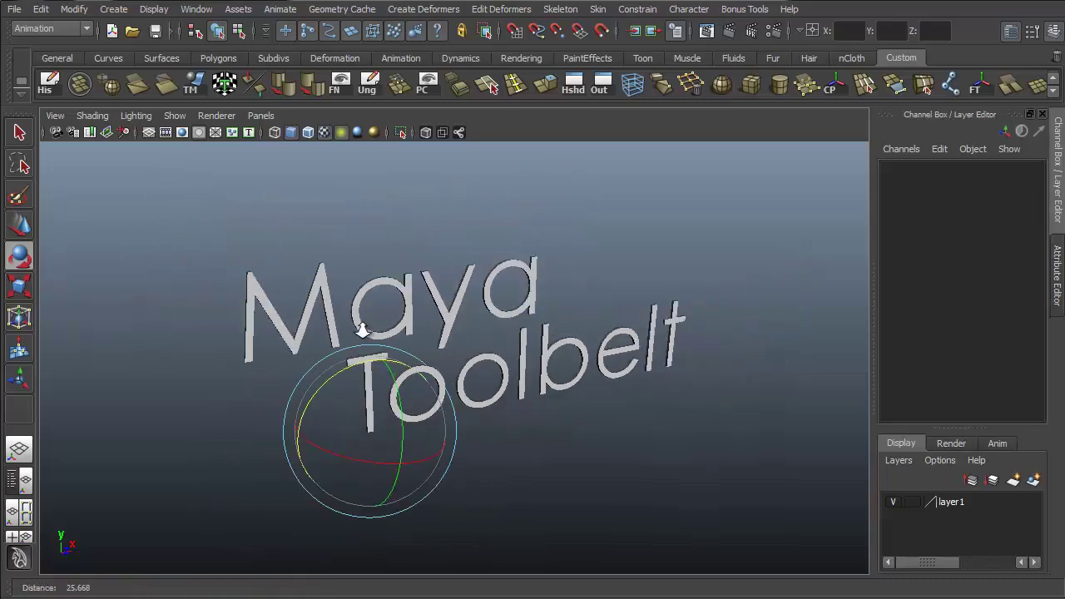
Step: Adjust the pivot of the small word "the" and place it just above the M of the Maya Toolbelt title
{"action": "left_click_drag", "start_coordinate": [396, 323], "coordinate": [363, 314], "text": "alt"}
{"action": "key", "text": "w"}
{"action": "middle_click_drag", "start_coordinate": [453, 284], "coordinate": [441, 338], "text": "alt"}
{"action": "key", "text": "Insert"}
{"action": "left_click_drag", "start_coordinate": [334, 465], "coordinate": [253, 313]}
{"action": "key", "text": "Insert"}
{"action": "left_click_drag", "start_coordinate": [252, 254], "coordinate": [270, 141]}
{"action": "key", "text": "q"}
{"action": "left_click_drag", "start_coordinate": [672, 354], "coordinate": [635, 386], "text": "alt"}
{"action": "right_click_drag", "start_coordinate": [635, 385], "coordinate": [696, 361], "text": "alt"}
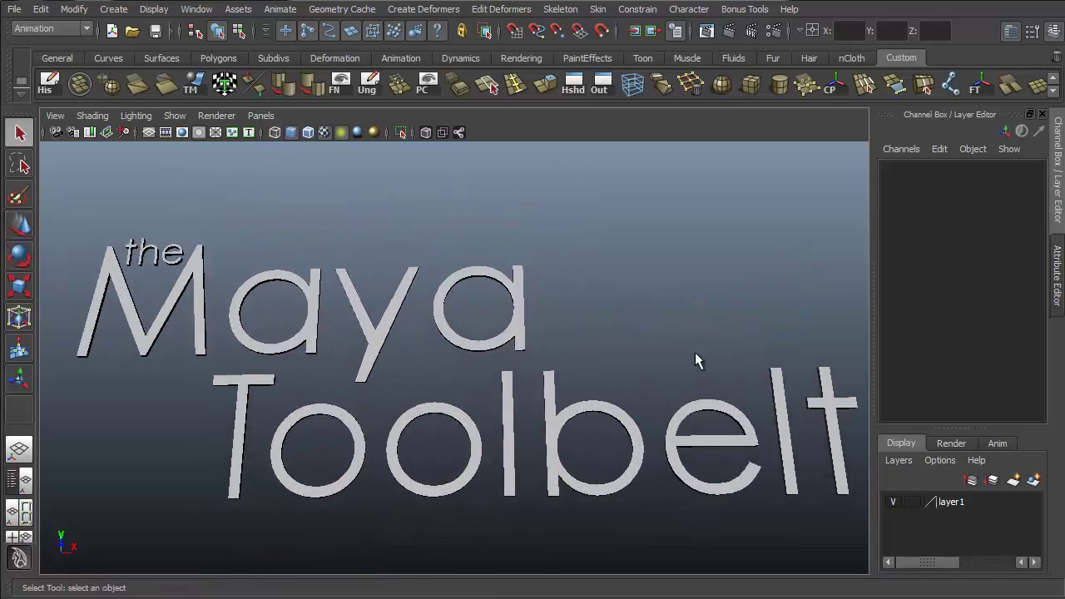
{"action": "middle_click_drag", "start_coordinate": [696, 362], "coordinate": [698, 309], "text": "alt"}
{"action": "left_click_drag", "start_coordinate": [698, 309], "coordinate": [704, 315], "text": "alt"}
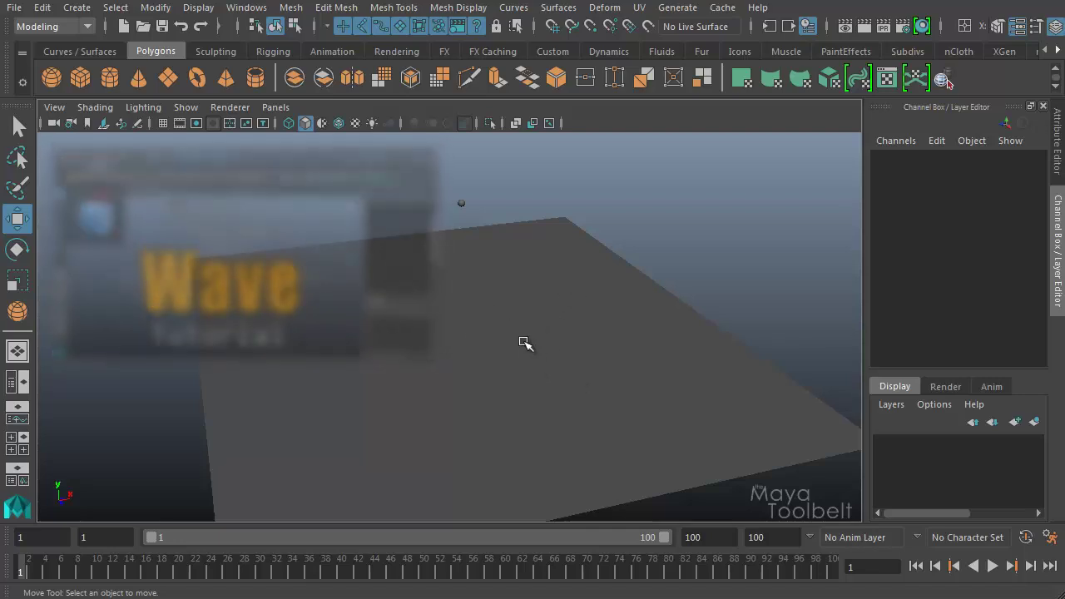
Step: Check the plane's subdivision settings and preview the sphere's falling animation from frame 1
{"action": "left_click", "coordinate": [585, 364]}
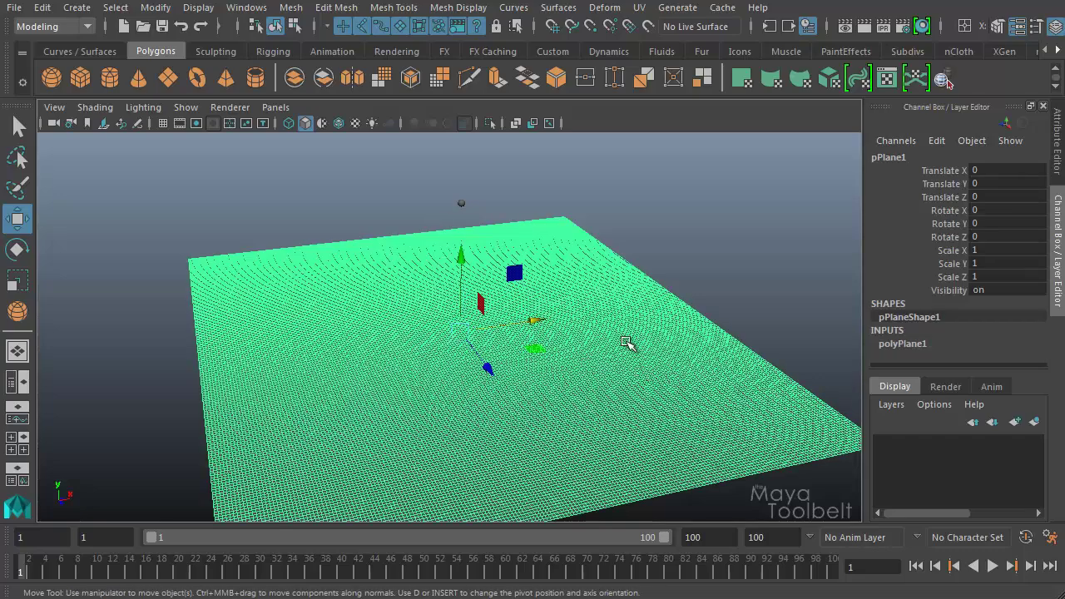
{"action": "left_click", "coordinate": [908, 345]}
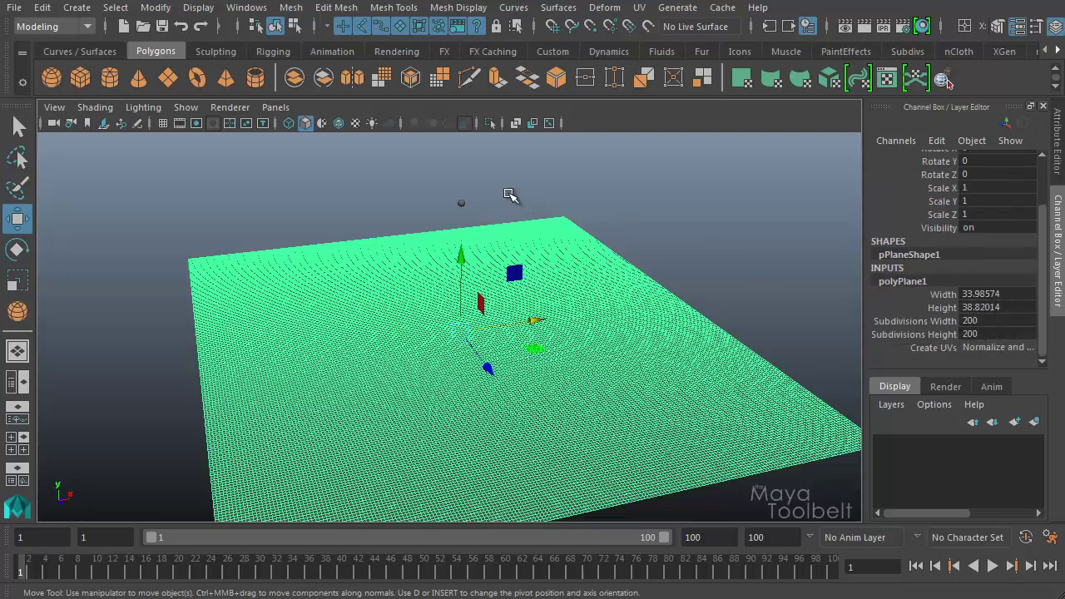
{"action": "left_click", "coordinate": [461, 203]}
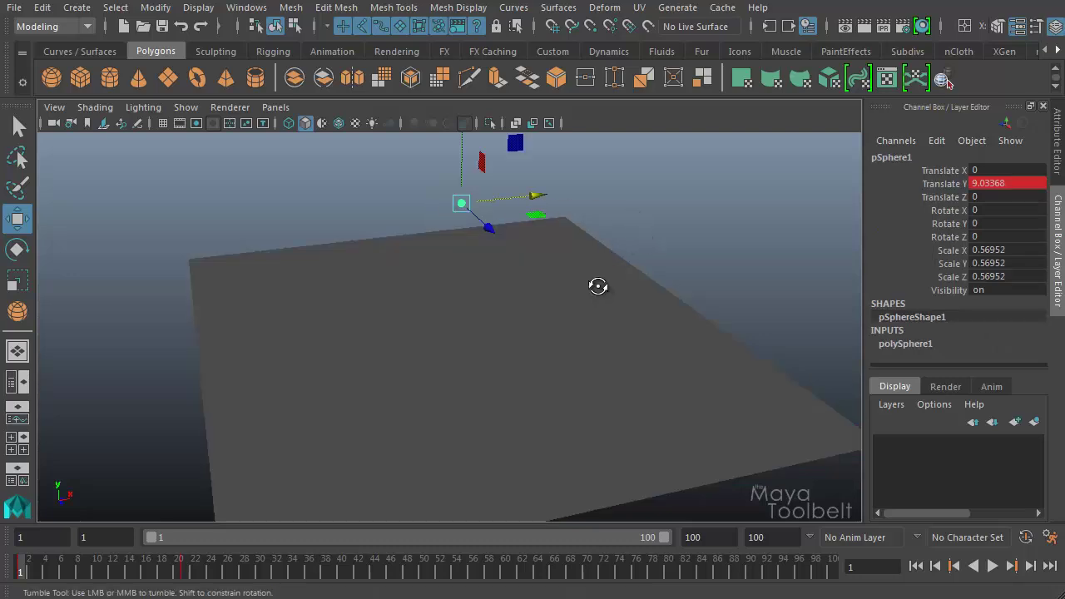
{"action": "mouse_move", "coordinate": [599, 286]}
{"action": "left_mouse_down", "text": "alt"}
{"action": "mouse_move", "coordinate": [585, 273]}
{"action": "mouse_move", "coordinate": [607, 273]}
{"action": "left_mouse_up", "text": "alt"}
{"action": "middle_click_drag", "start_coordinate": [607, 268], "coordinate": [610, 283], "text": "alt"}
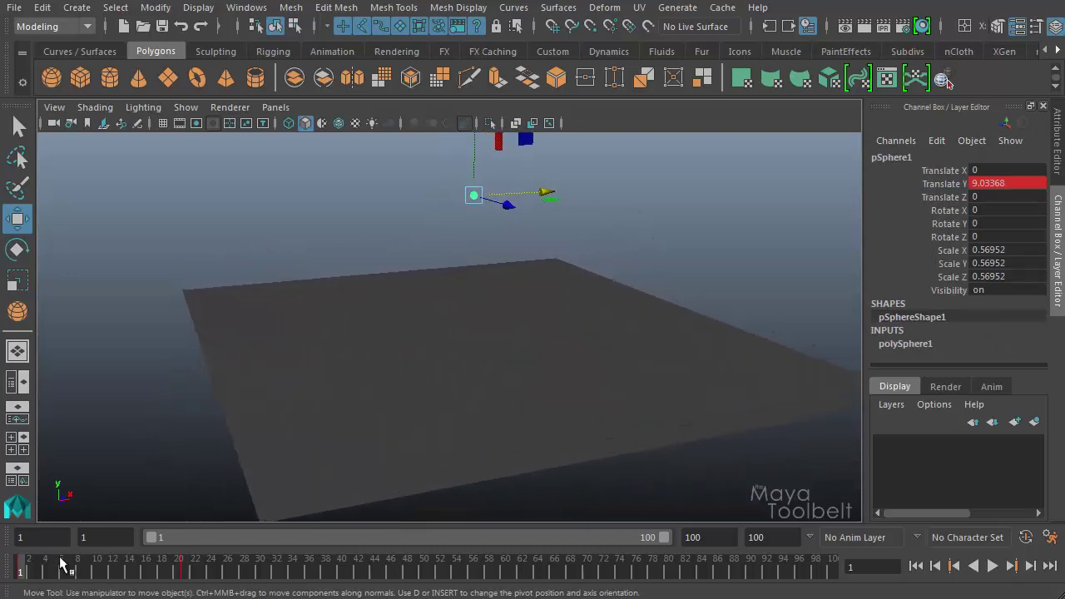
{"action": "left_click_drag", "start_coordinate": [170, 572], "coordinate": [188, 579]}
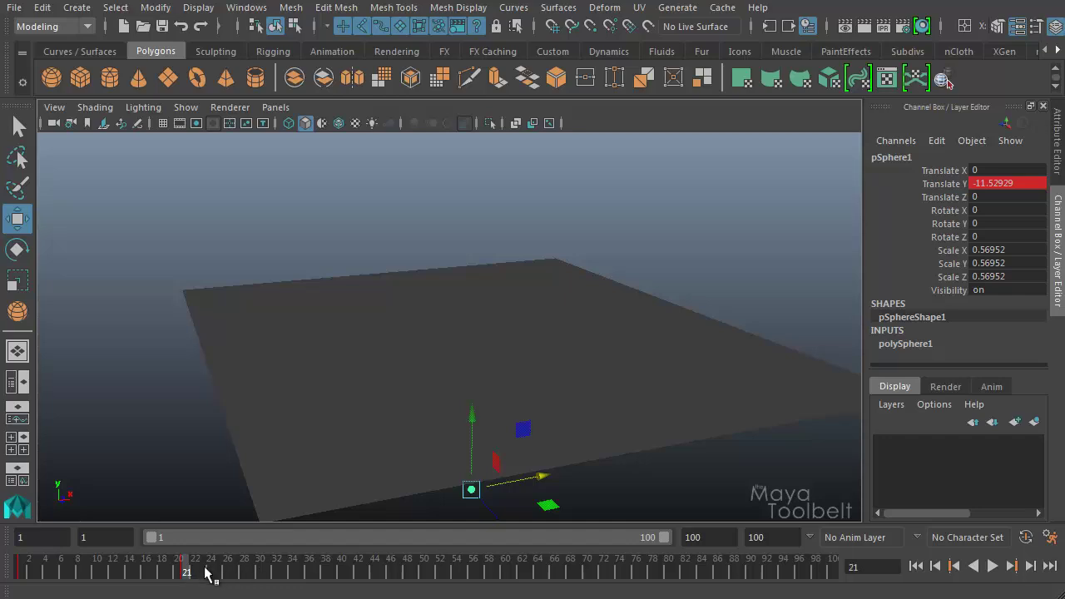
{"action": "left_click_drag", "start_coordinate": [704, 288], "coordinate": [663, 257], "text": "alt"}
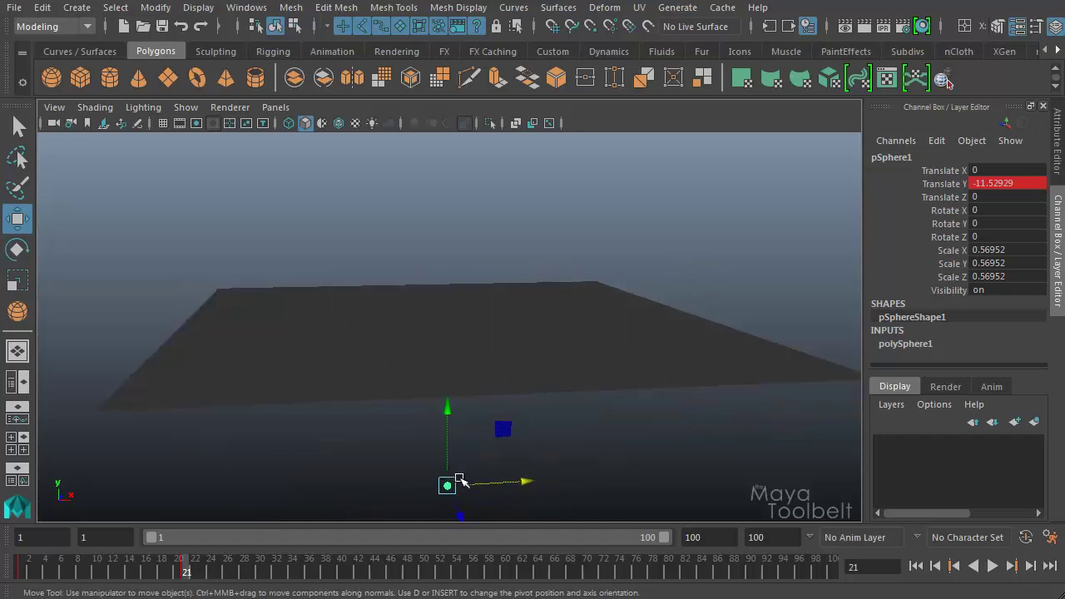
{"action": "left_click_drag", "start_coordinate": [153, 572], "coordinate": [18, 574]}
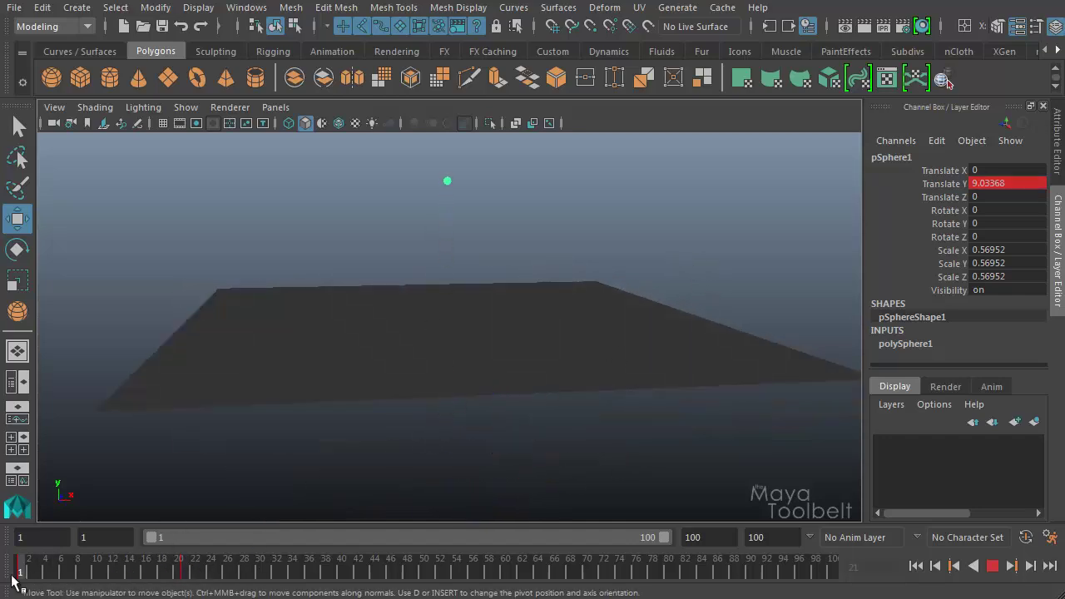
{"action": "left_click", "coordinate": [993, 566]}
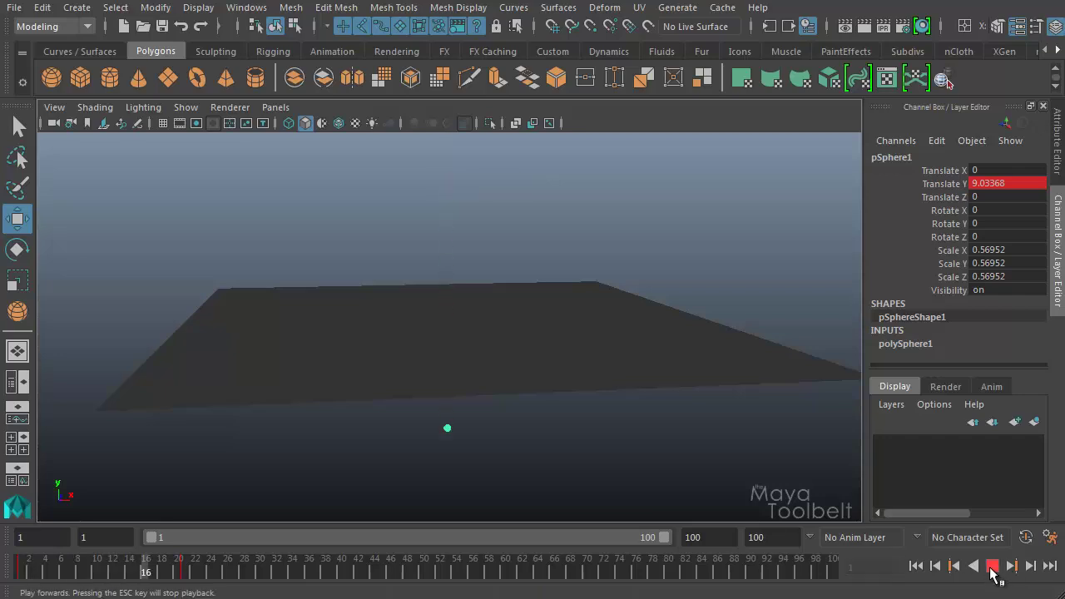
{"action": "left_click", "coordinate": [993, 566]}
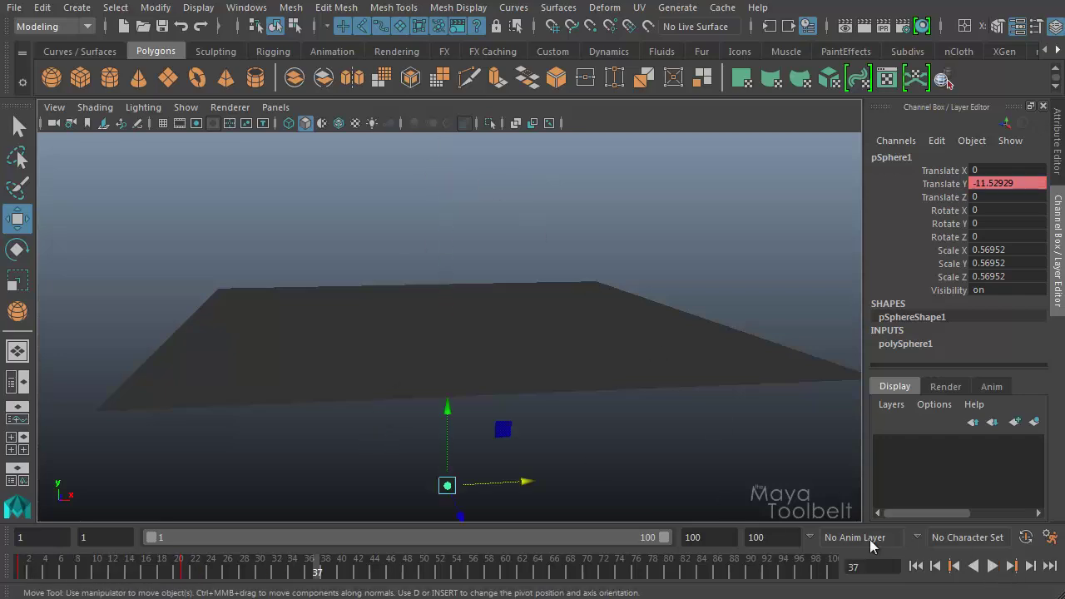
{"action": "left_click", "coordinate": [918, 568]}
Step: Create a nonlinear Wave deformer on the plane using the default settings
{"action": "left_click_drag", "start_coordinate": [683, 303], "coordinate": [690, 388], "text": "alt"}
{"action": "left_click", "coordinate": [690, 388]}
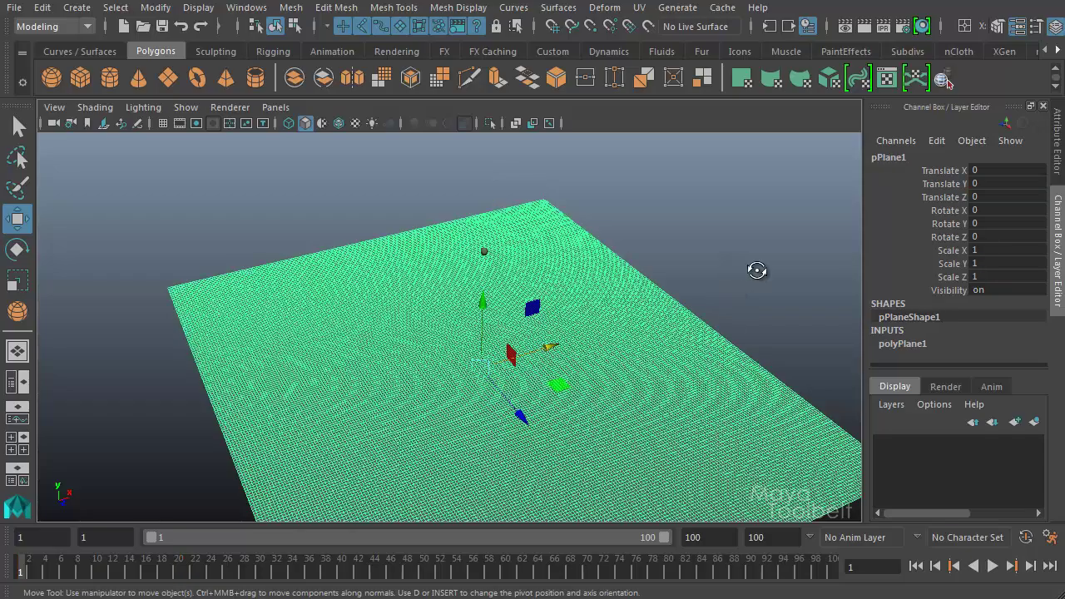
{"action": "left_click_drag", "start_coordinate": [756, 268], "coordinate": [707, 246], "text": "alt"}
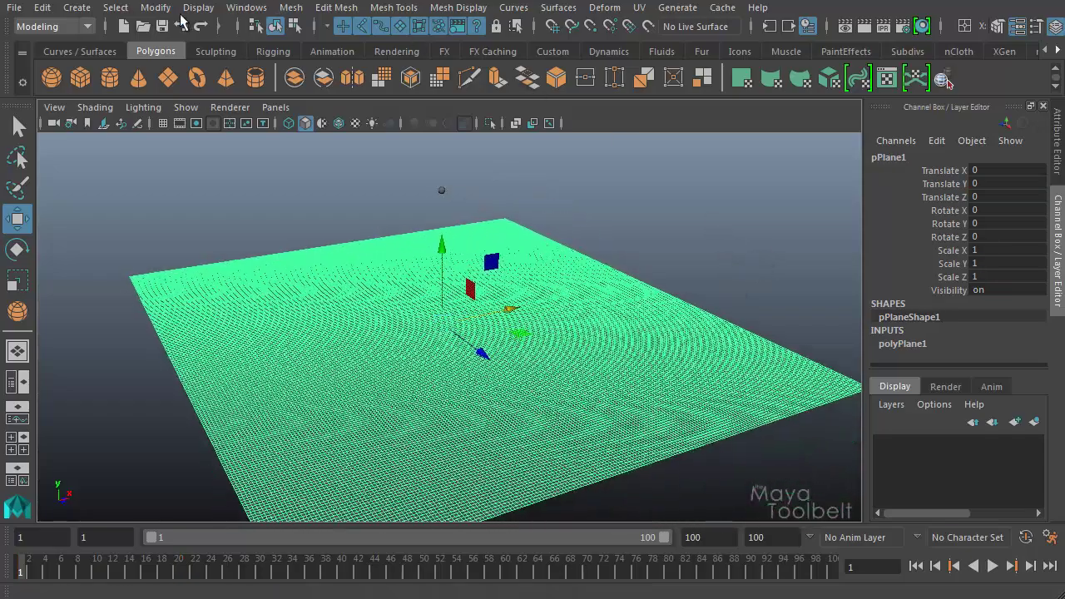
{"action": "left_click", "coordinate": [605, 7]}
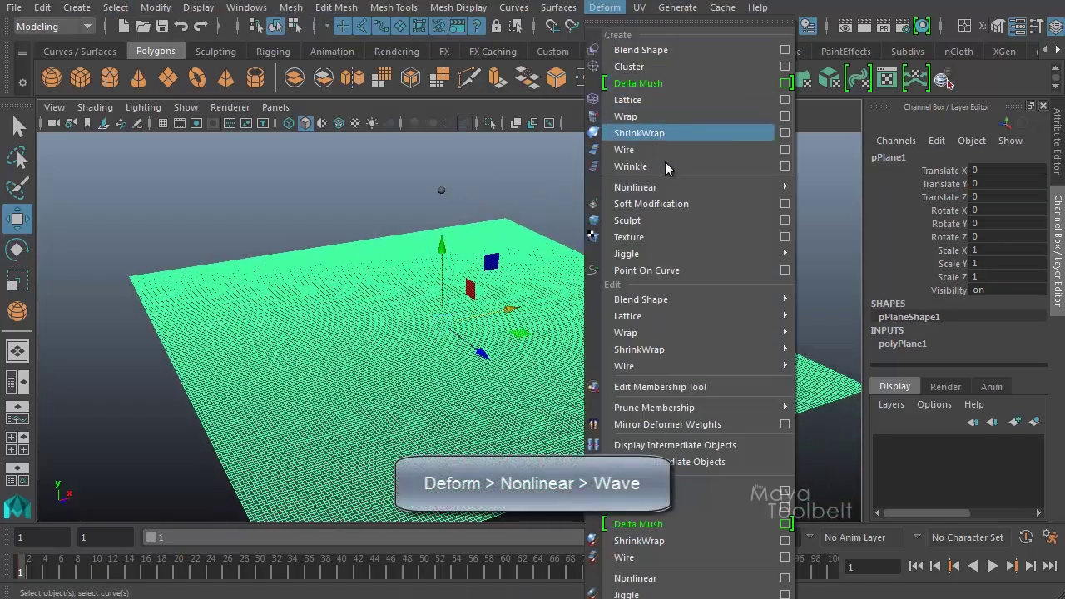
{"action": "mouse_move", "coordinate": [687, 185]}
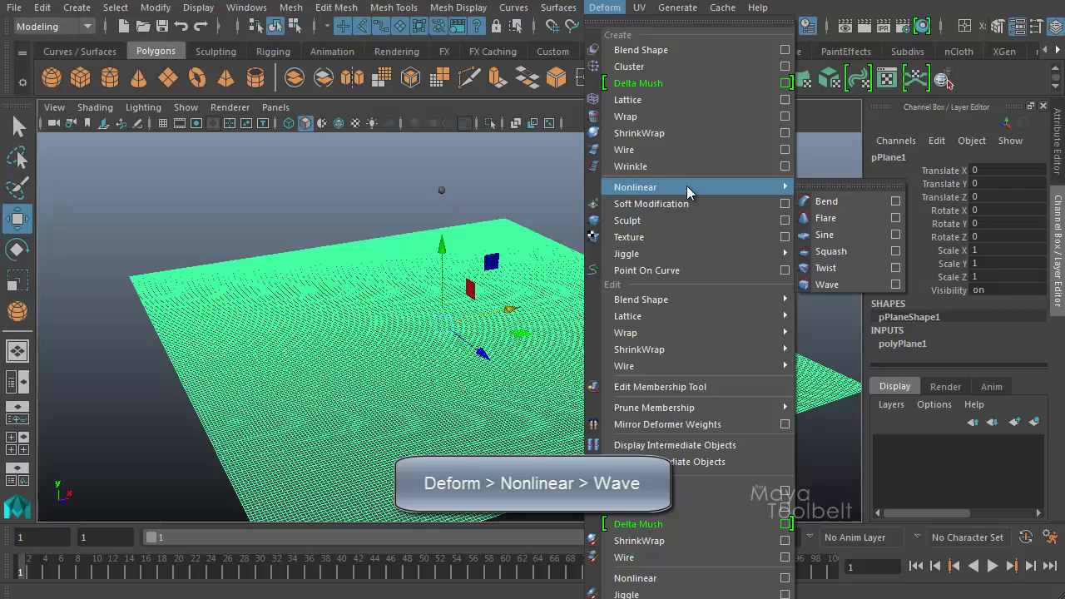
{"action": "left_click", "coordinate": [894, 285]}
{"action": "left_click", "coordinate": [301, 103]}
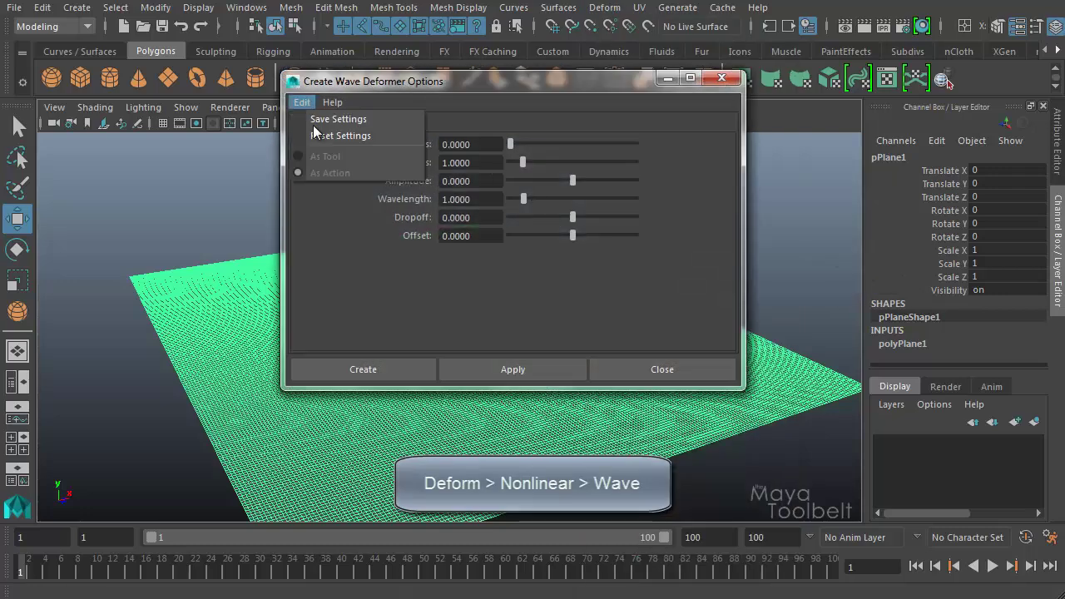
{"action": "left_click", "coordinate": [326, 135]}
{"action": "left_click", "coordinate": [360, 369]}
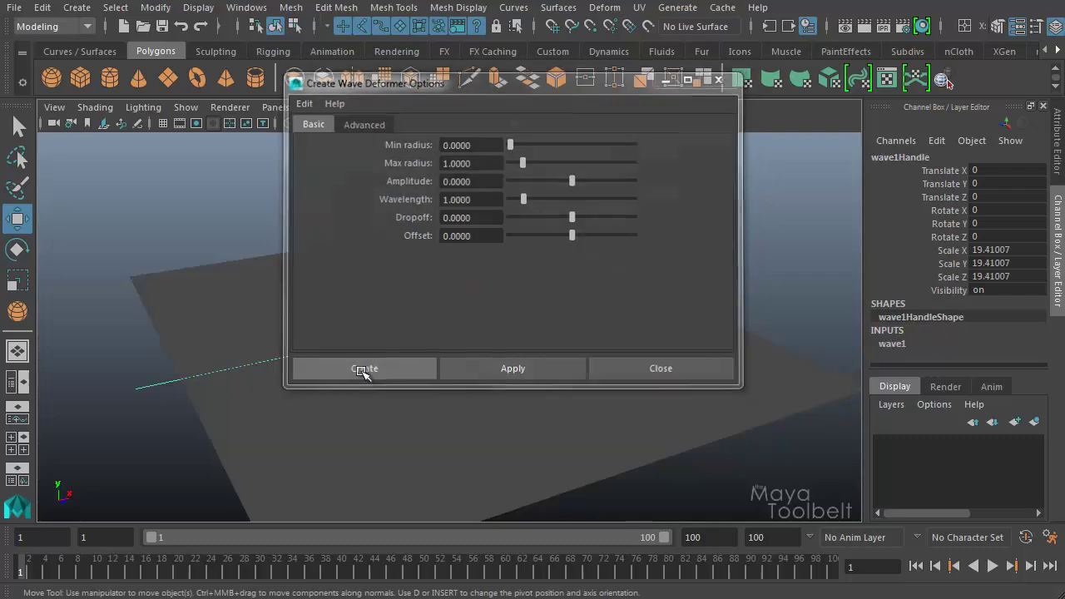
Step: At frame 10, where the sphere meets the plane, set the wave deformer's Max Radius to 0.03 and key it
{"action": "mouse_move", "coordinate": [557, 361]}
{"action": "left_mouse_down", "text": "alt"}
{"action": "mouse_move", "coordinate": [473, 355]}
{"action": "mouse_move", "coordinate": [565, 365]}
{"action": "mouse_move", "coordinate": [452, 378]}
{"action": "mouse_move", "coordinate": [507, 361]}
{"action": "mouse_move", "coordinate": [559, 376]}
{"action": "left_mouse_up", "text": "alt"}
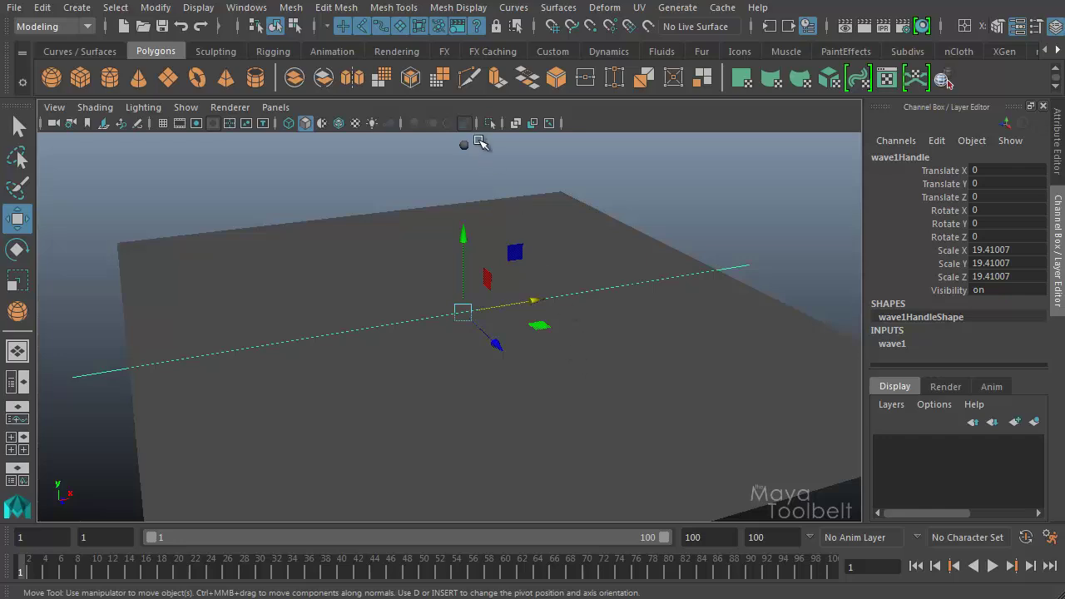
{"action": "left_click_drag", "start_coordinate": [64, 569], "coordinate": [95, 578]}
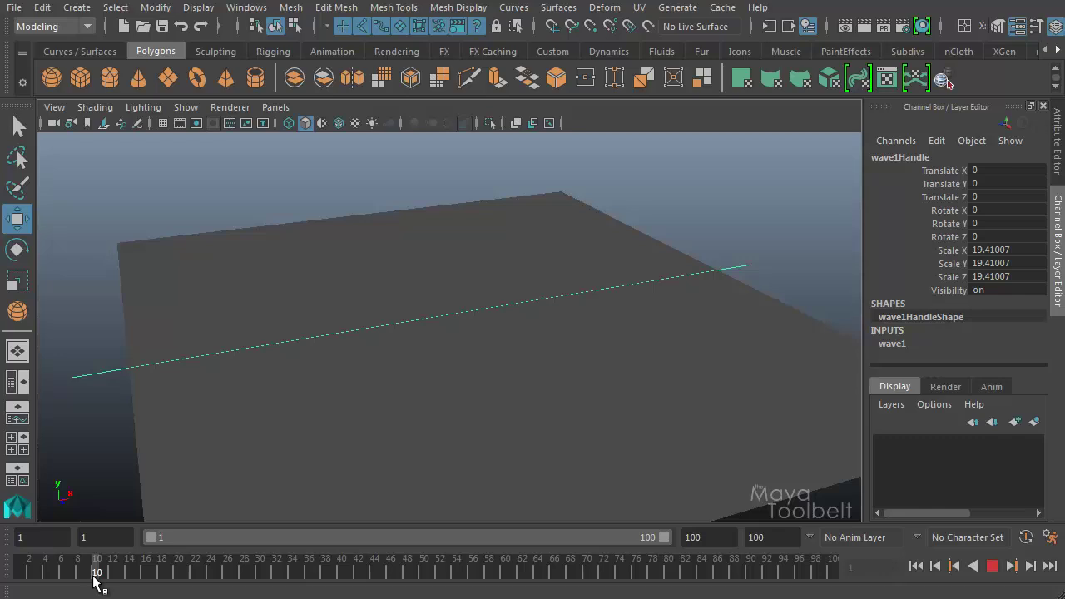
{"action": "left_click_drag", "start_coordinate": [94, 582], "coordinate": [91, 578]}
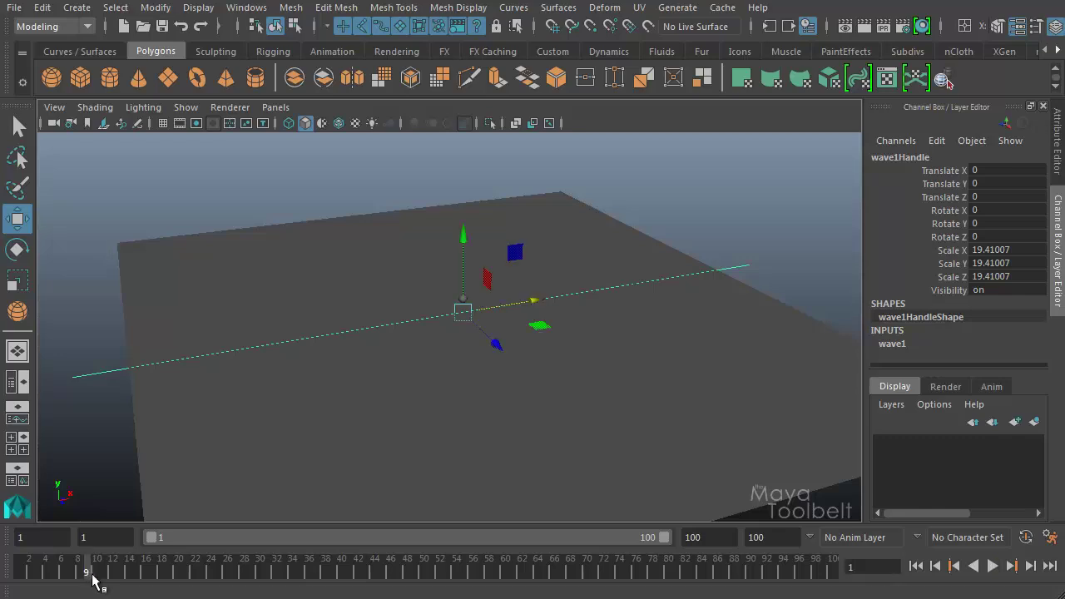
{"action": "left_click_drag", "start_coordinate": [262, 433], "coordinate": [657, 386], "text": "alt"}
{"action": "left_click", "coordinate": [897, 343]}
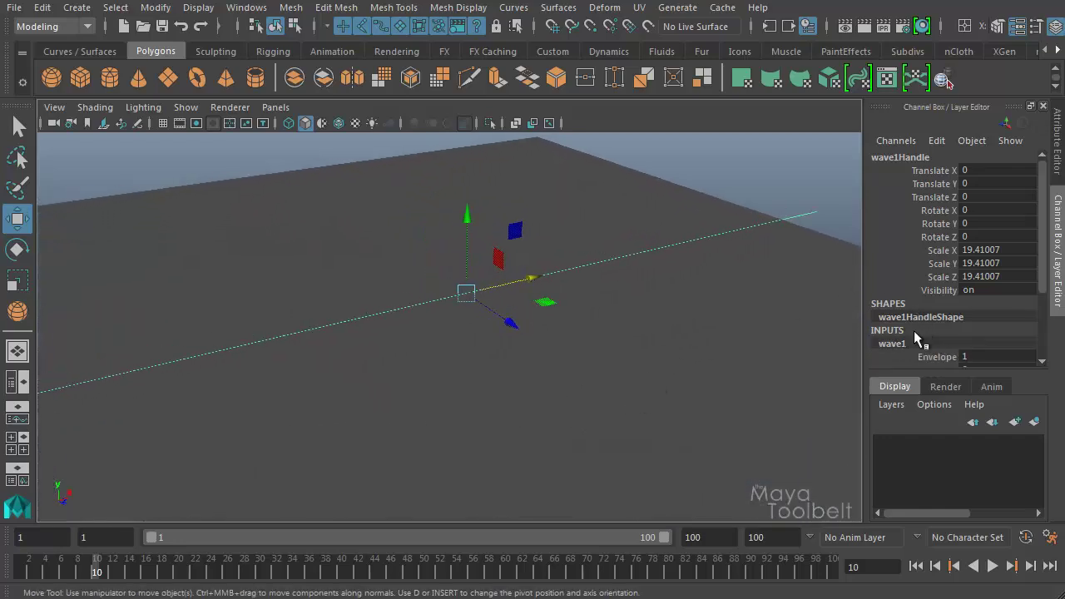
{"action": "scroll", "coordinate": [1013, 253], "scroll_direction": "down", "scroll_amount": 3}
{"action": "left_click", "coordinate": [933, 348]}
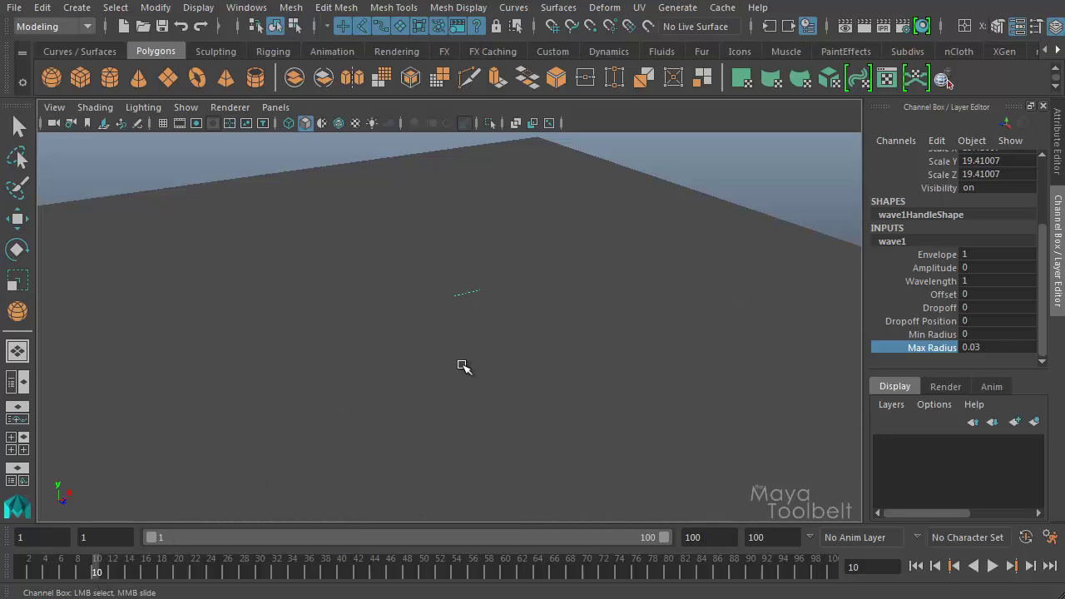
{"action": "right_click", "coordinate": [932, 353]}
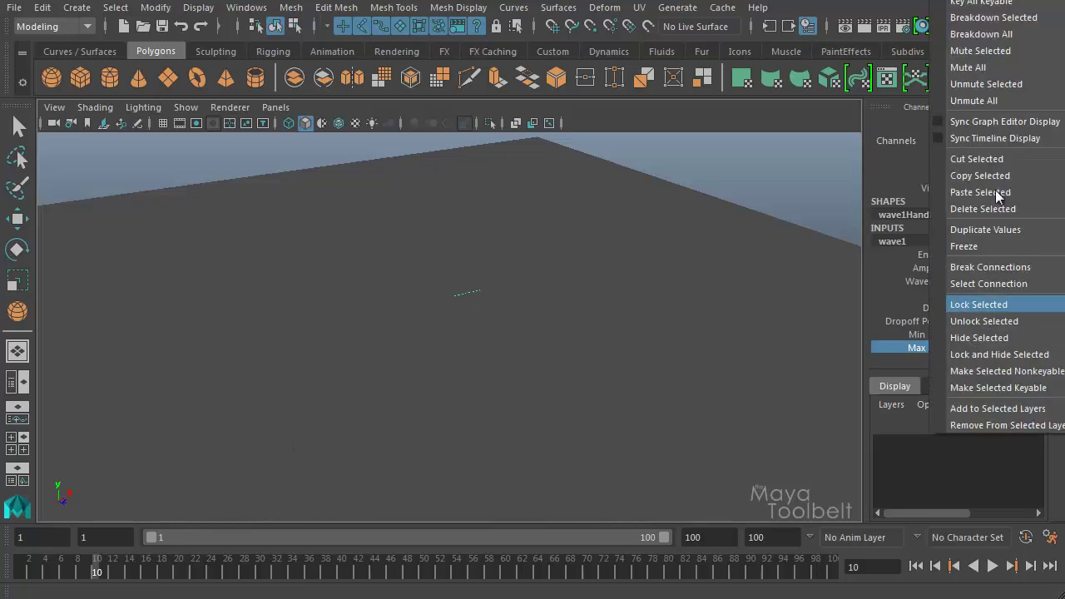
{"action": "left_click", "coordinate": [999, 4]}
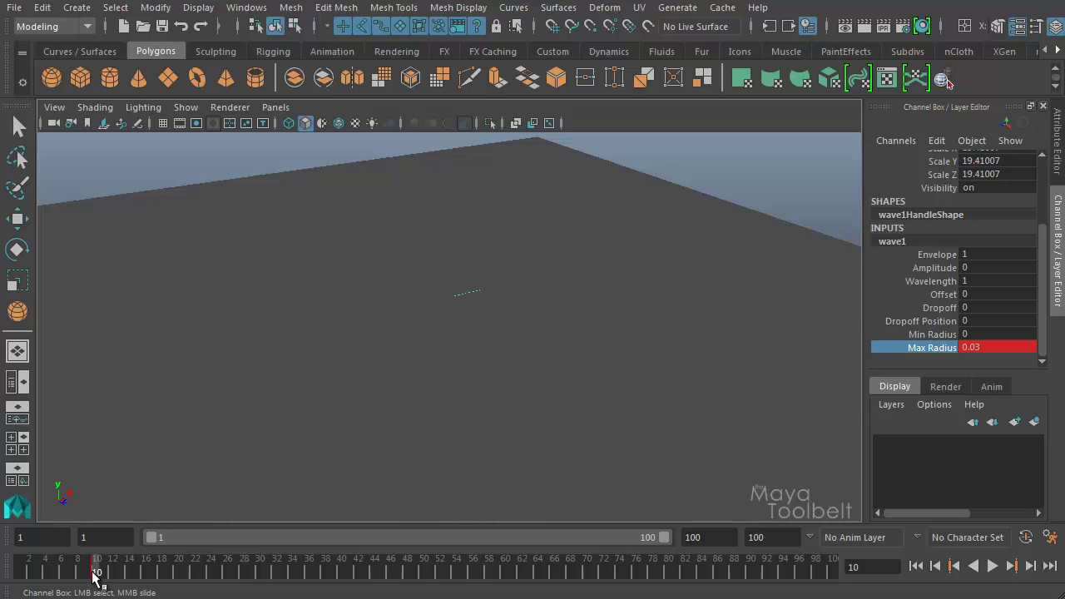
Step: At frame 70, set the wave deformer's Max Radius to 0.77 and key it
{"action": "key", "text": "alt+v"}
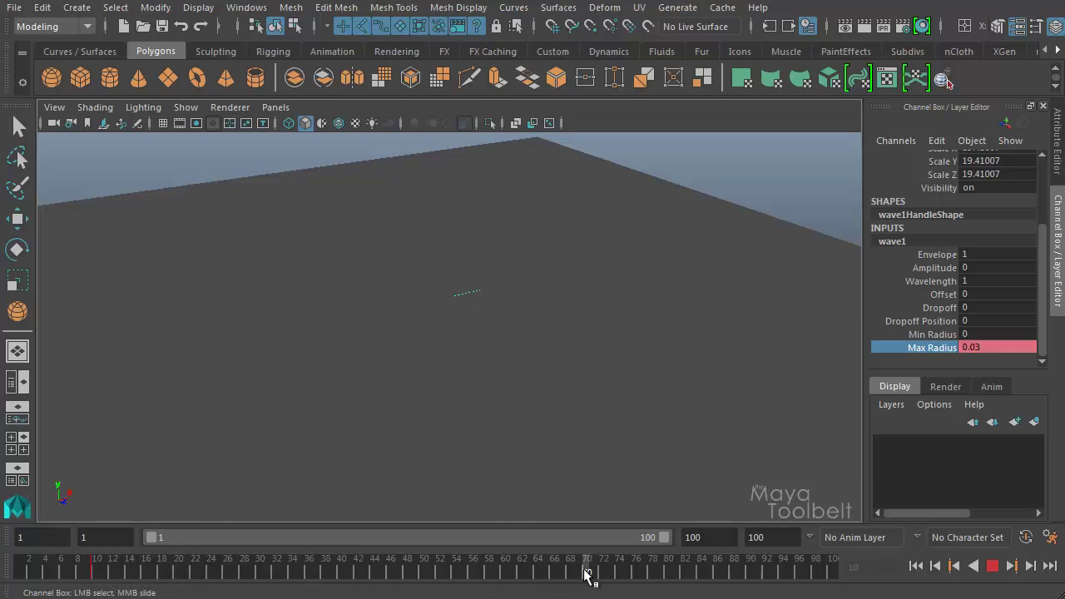
{"action": "left_click", "coordinate": [587, 572]}
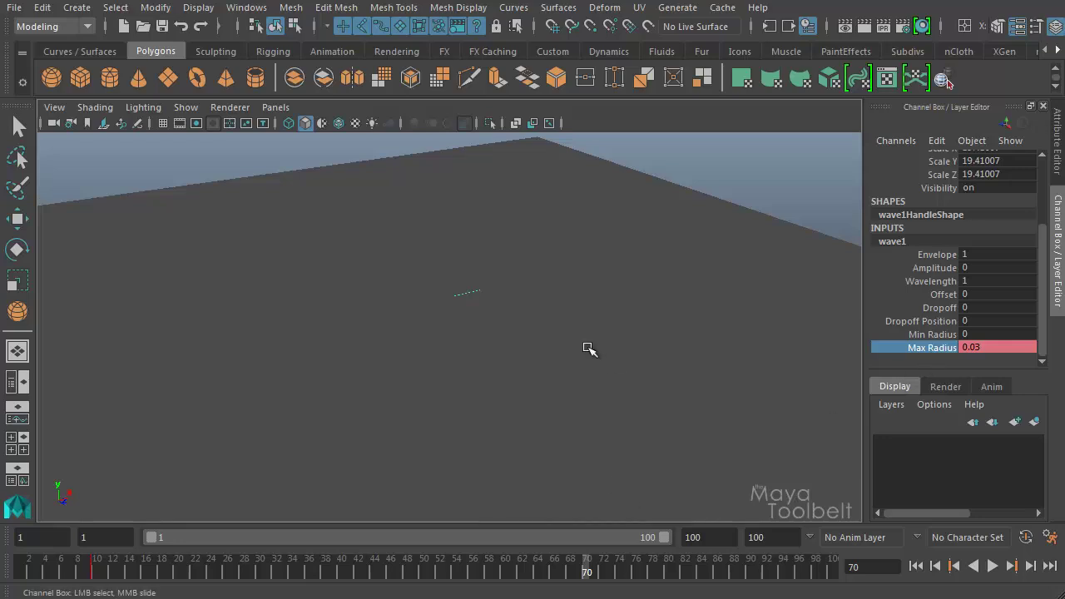
{"action": "mouse_move", "coordinate": [514, 369]}
{"action": "left_mouse_down", "text": "alt"}
{"action": "mouse_move", "coordinate": [577, 375]}
{"action": "mouse_move", "coordinate": [502, 371]}
{"action": "left_mouse_up", "text": "alt"}
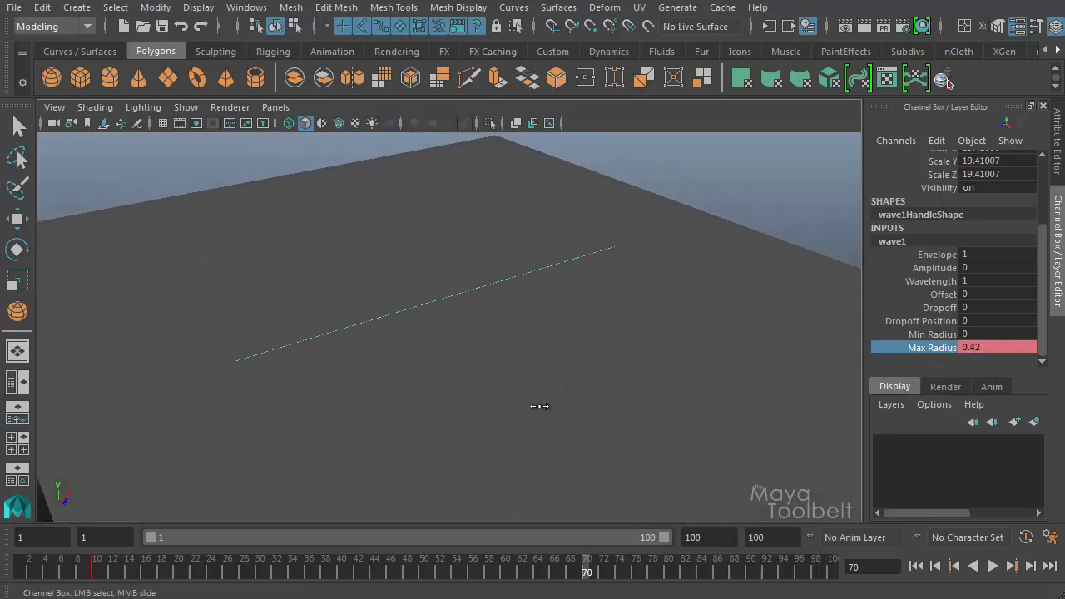
{"action": "right_click", "coordinate": [946, 352]}
{"action": "left_click", "coordinate": [978, 34]}
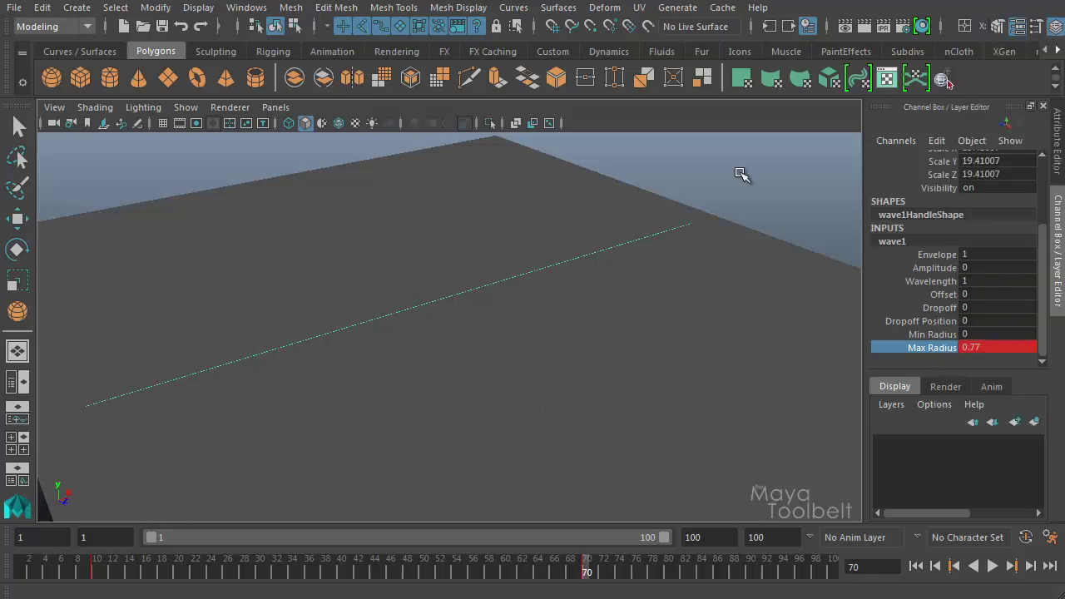
Step: At frame 9, key the wave deformer's Amplitude at 0 and set its Wavelength to 0.1
{"action": "key", "text": "alt+v"}
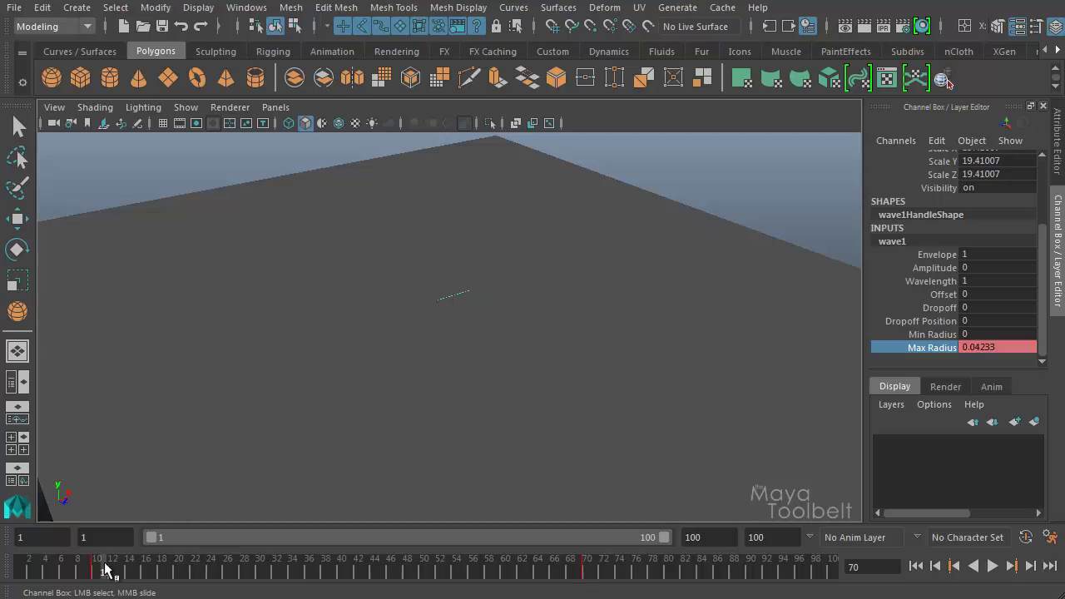
{"action": "mouse_move", "coordinate": [491, 580]}
{"action": "left_mouse_down"}
{"action": "mouse_move", "coordinate": [67, 583]}
{"action": "mouse_move", "coordinate": [103, 593]}
{"action": "mouse_move", "coordinate": [329, 580]}
{"action": "mouse_move", "coordinate": [98, 574]}
{"action": "left_mouse_up"}
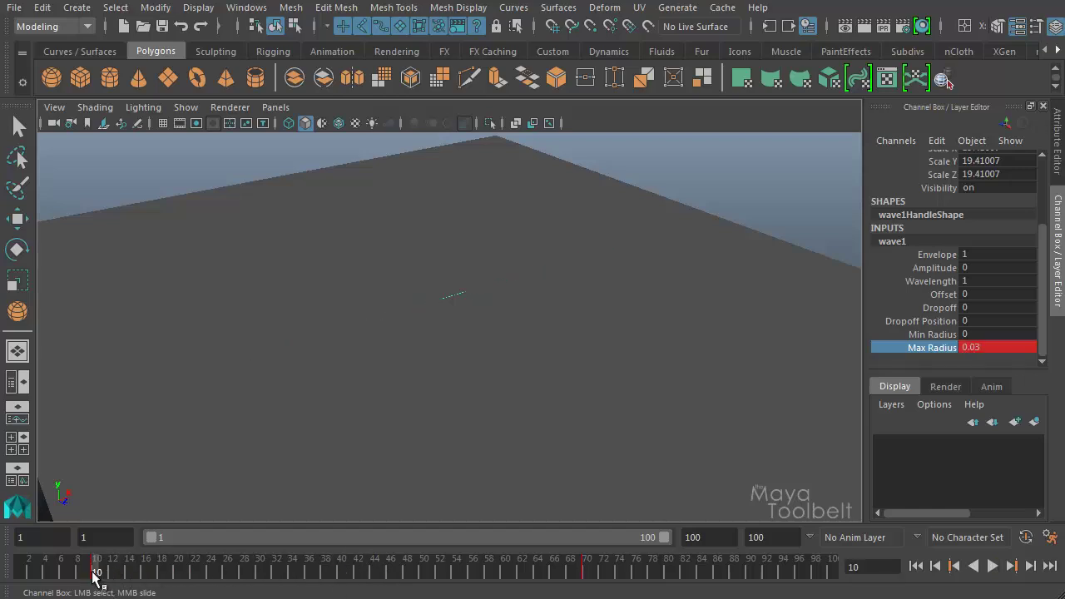
{"action": "left_click", "coordinate": [87, 573]}
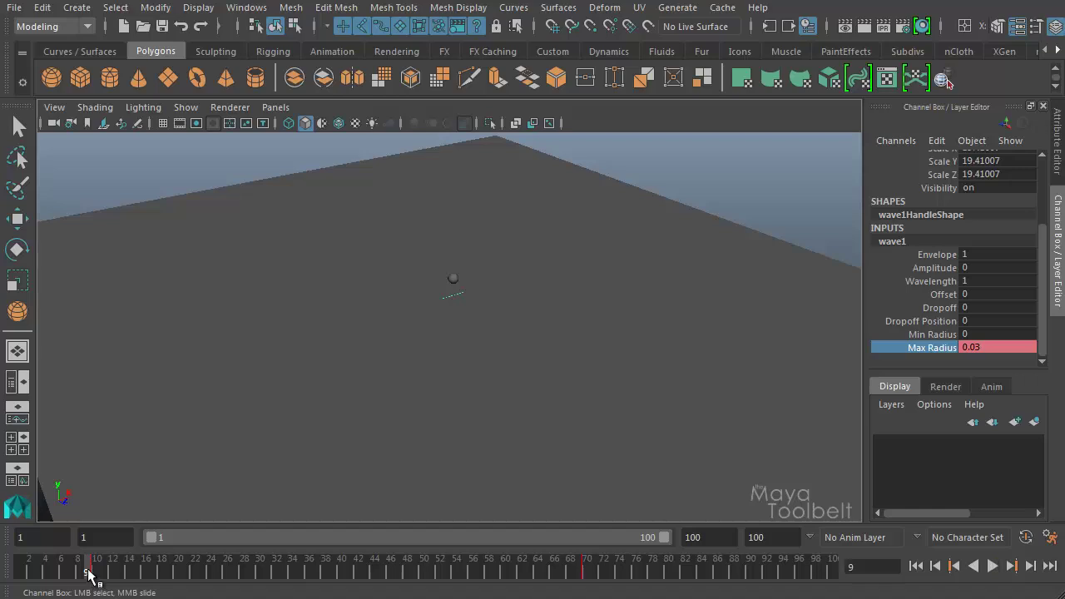
{"action": "left_click_drag", "start_coordinate": [311, 411], "coordinate": [509, 411], "text": "alt"}
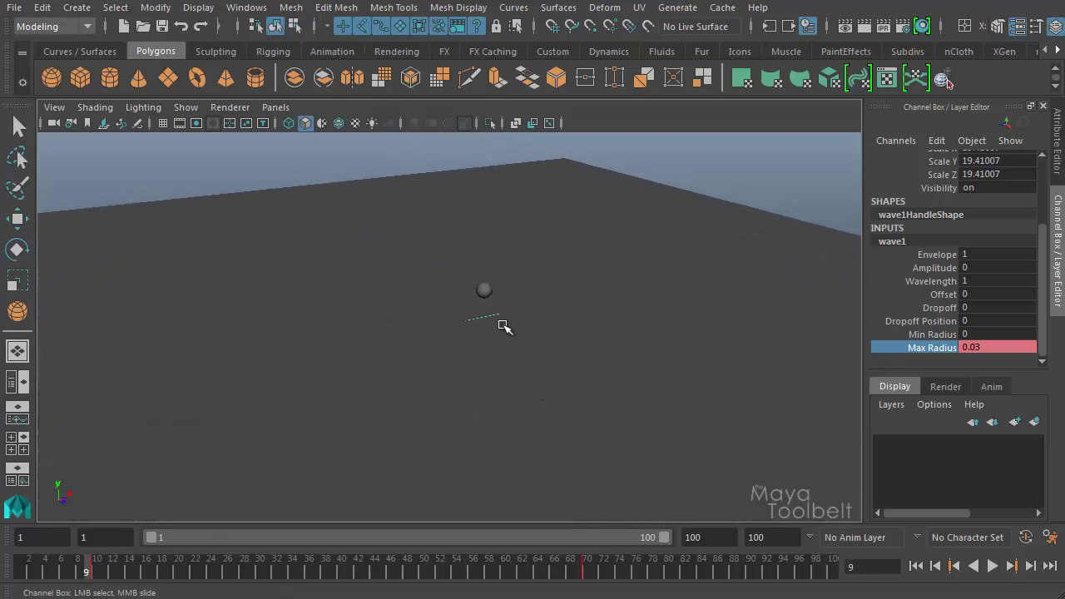
{"action": "left_click", "coordinate": [935, 269]}
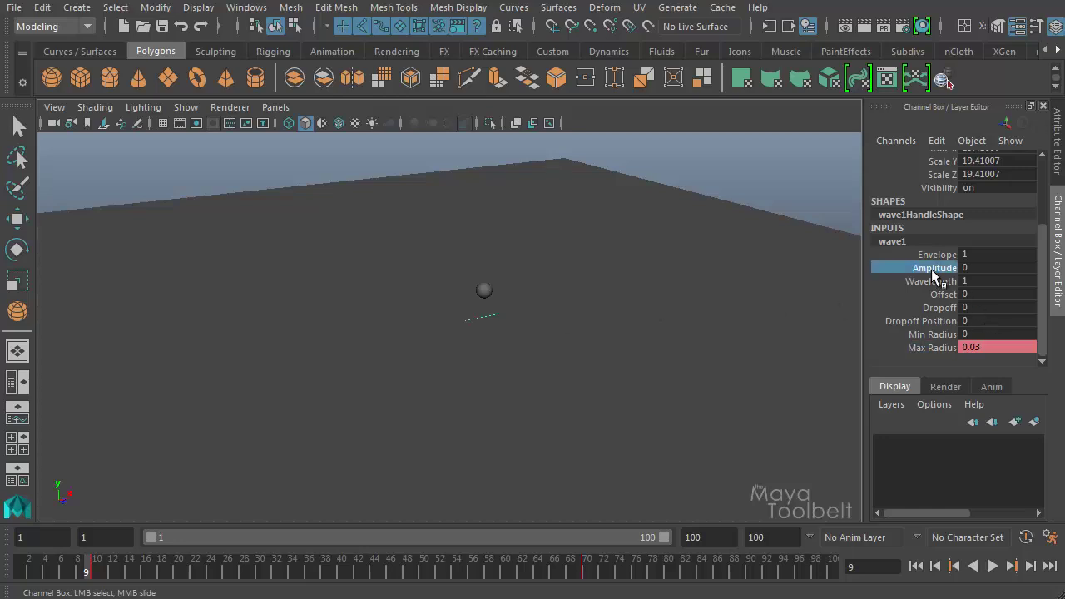
{"action": "right_click", "coordinate": [929, 269]}
{"action": "left_click", "coordinate": [982, 12]}
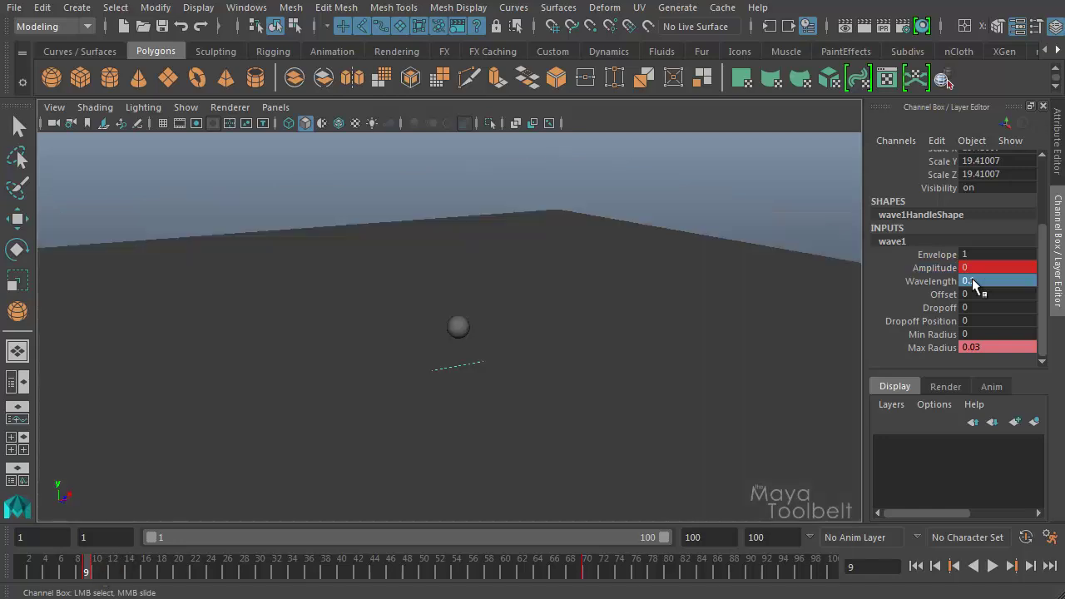
{"action": "left_click", "coordinate": [987, 280]}
{"action": "left_click", "coordinate": [936, 282]}
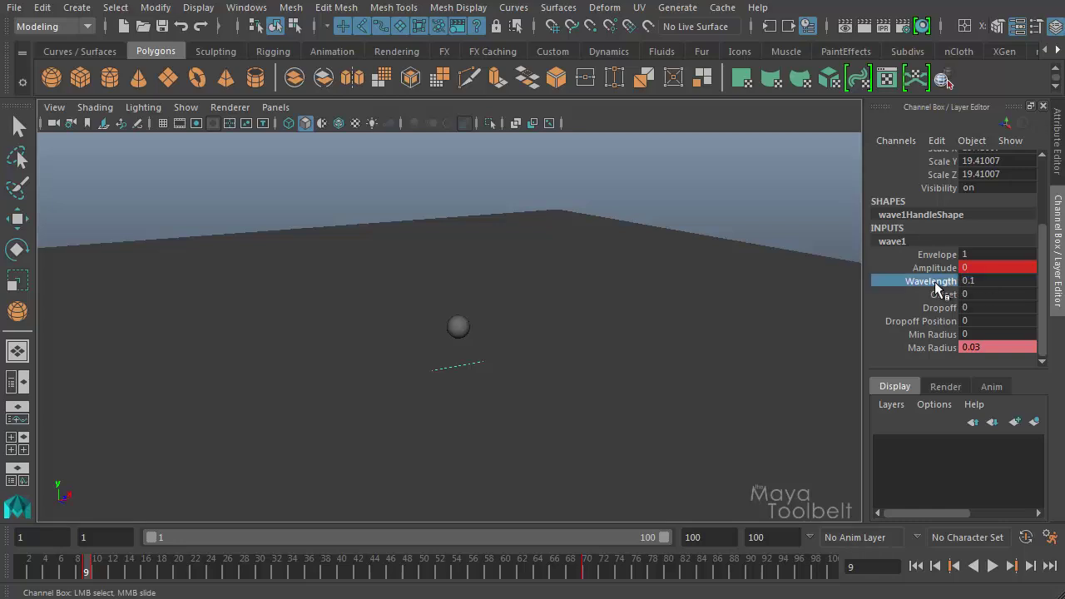
Step: Key the wave deformer's Wavelength at frame 9 and move to frame 10
{"action": "right_click", "coordinate": [935, 281]}
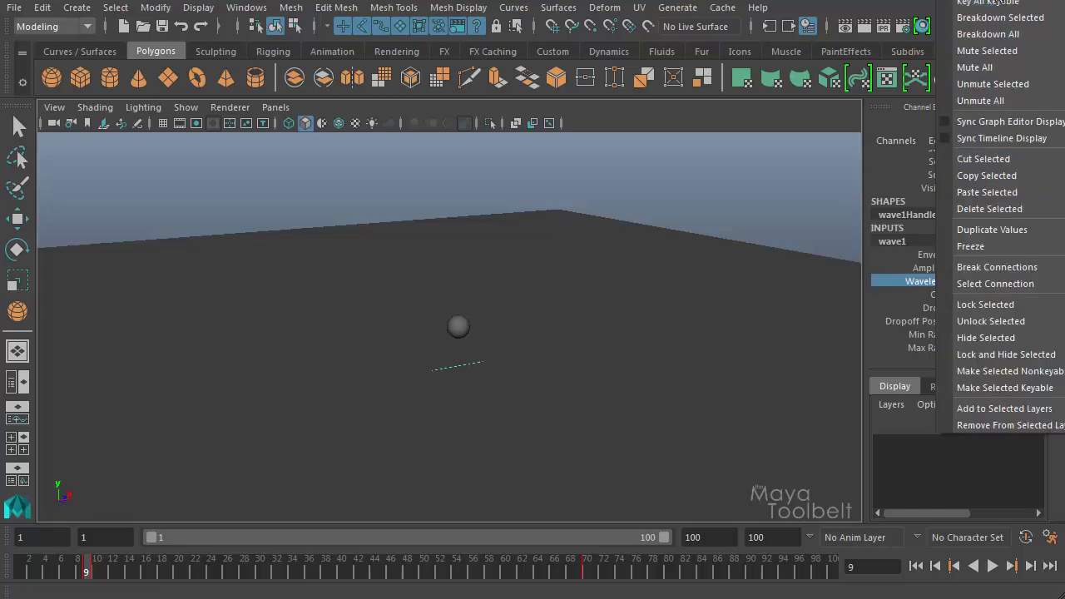
{"action": "left_click", "coordinate": [999, 3]}
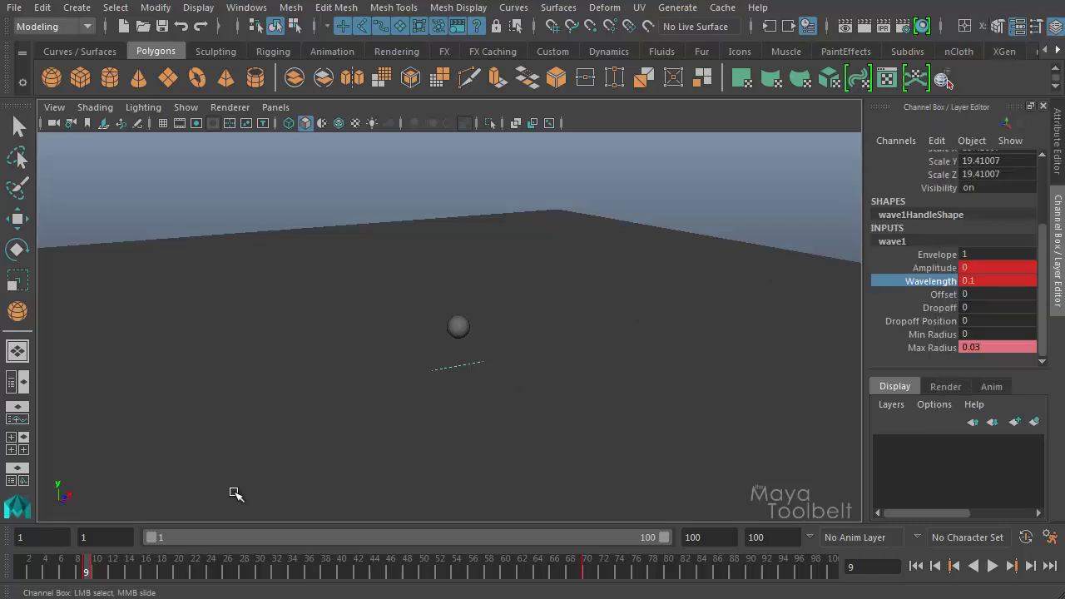
{"action": "left_click", "coordinate": [97, 574]}
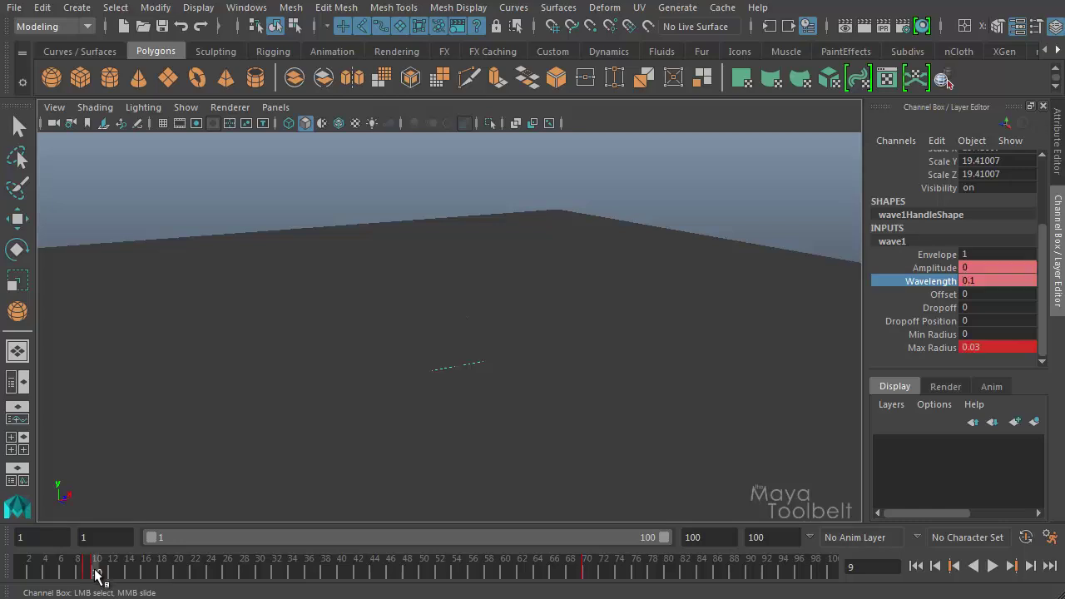
Step: At frame 10, set the wave deformer's Amplitude to -0.01 and key it
{"action": "left_click", "coordinate": [978, 267]}
{"action": "left_click", "coordinate": [949, 268]}
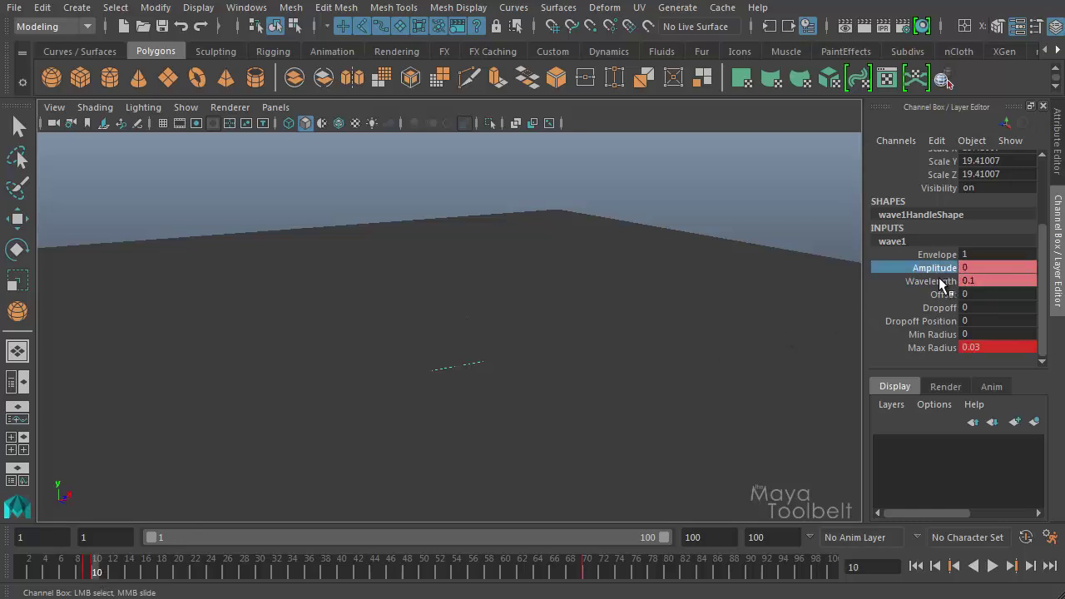
{"action": "left_click", "coordinate": [947, 281]}
{"action": "left_click", "coordinate": [947, 268]}
{"action": "middle_click_drag", "start_coordinate": [655, 361], "coordinate": [674, 382]}
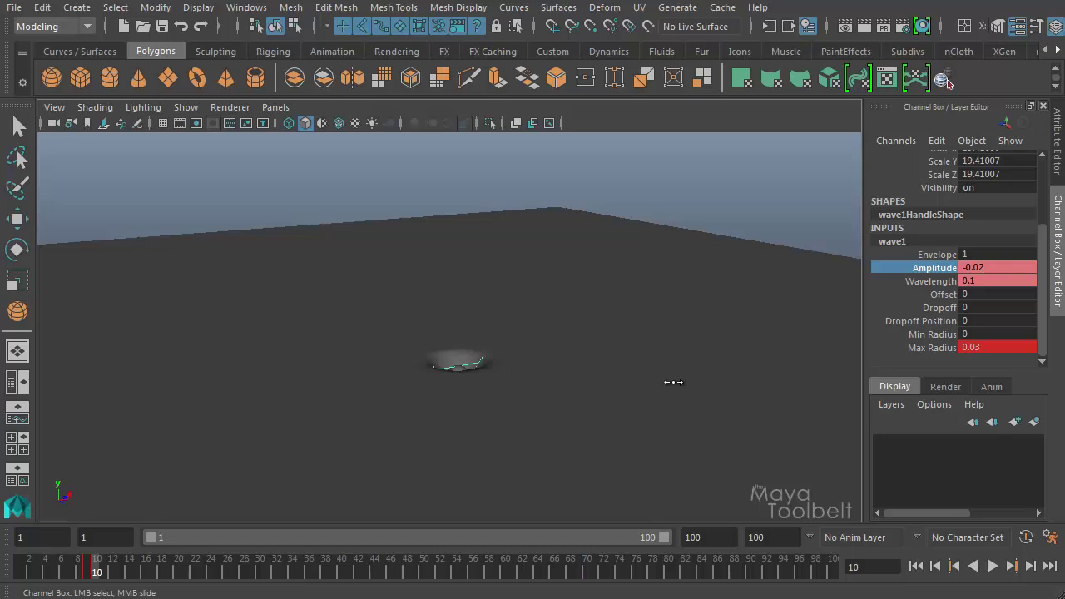
{"action": "type", "text": "."}
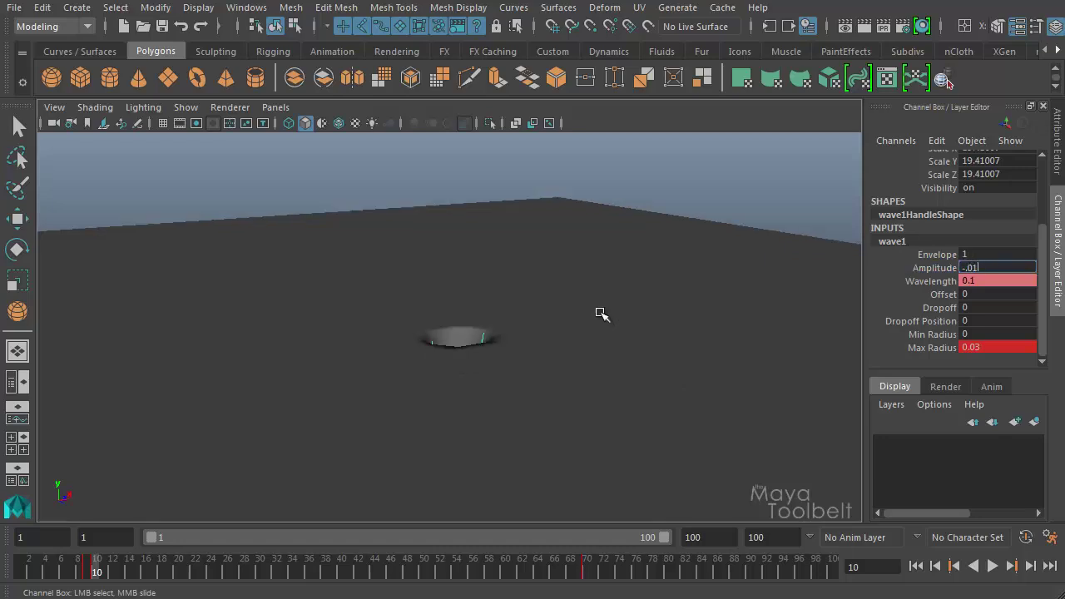
{"action": "type", "text": "01"}
{"action": "key", "text": "Return"}
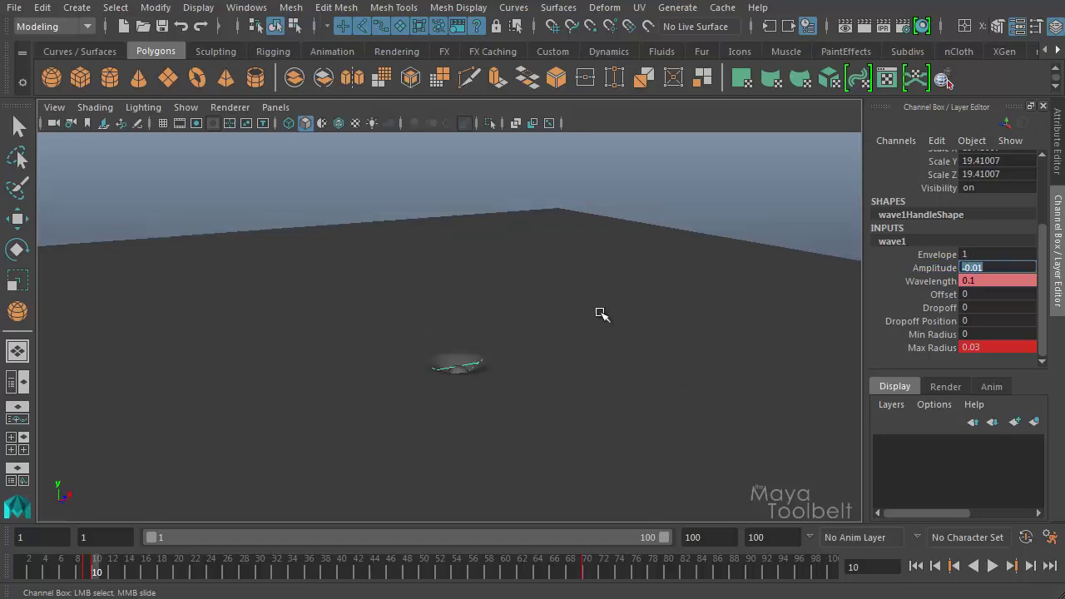
{"action": "left_click_drag", "start_coordinate": [614, 330], "coordinate": [635, 327], "text": "alt"}
{"action": "left_click", "coordinate": [932, 273]}
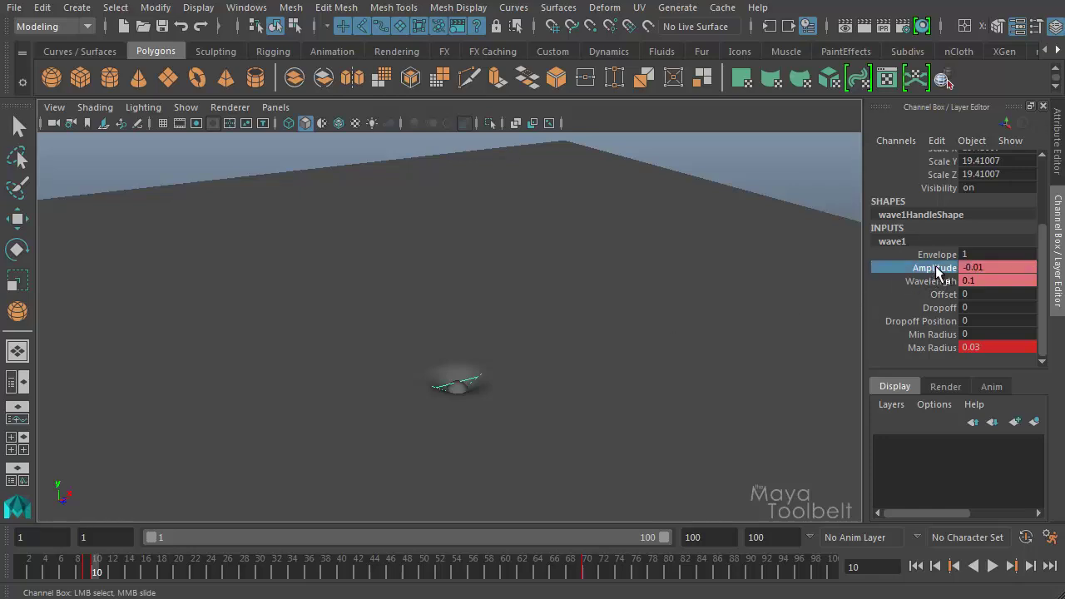
{"action": "right_click", "coordinate": [936, 268]}
{"action": "left_click", "coordinate": [991, 7]}
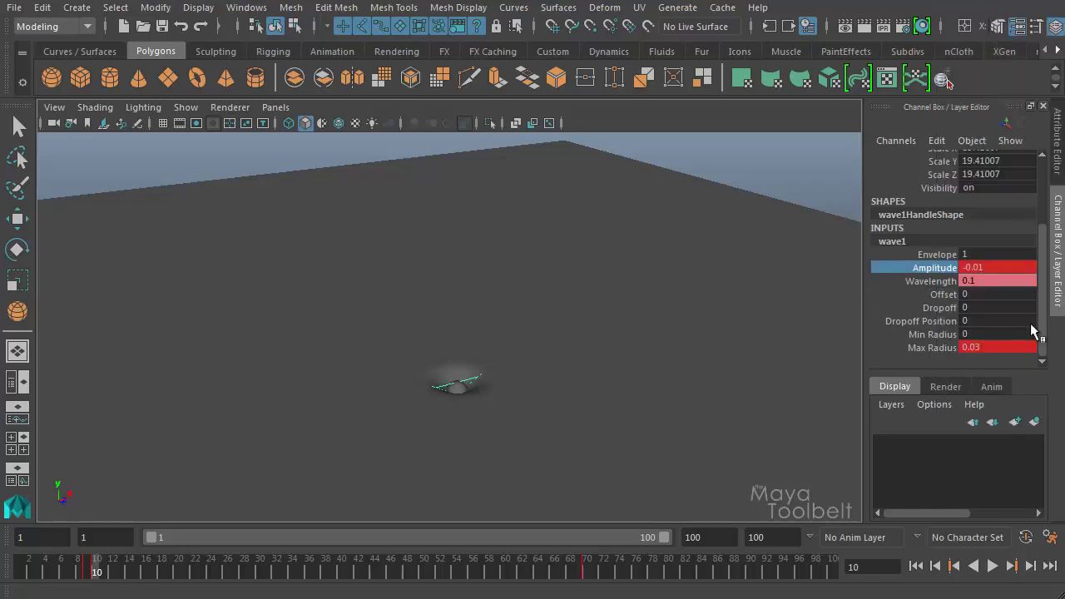
Step: Play the animation and check from different angles how the ripples spread across the plane
{"action": "key", "text": "alt+v"}
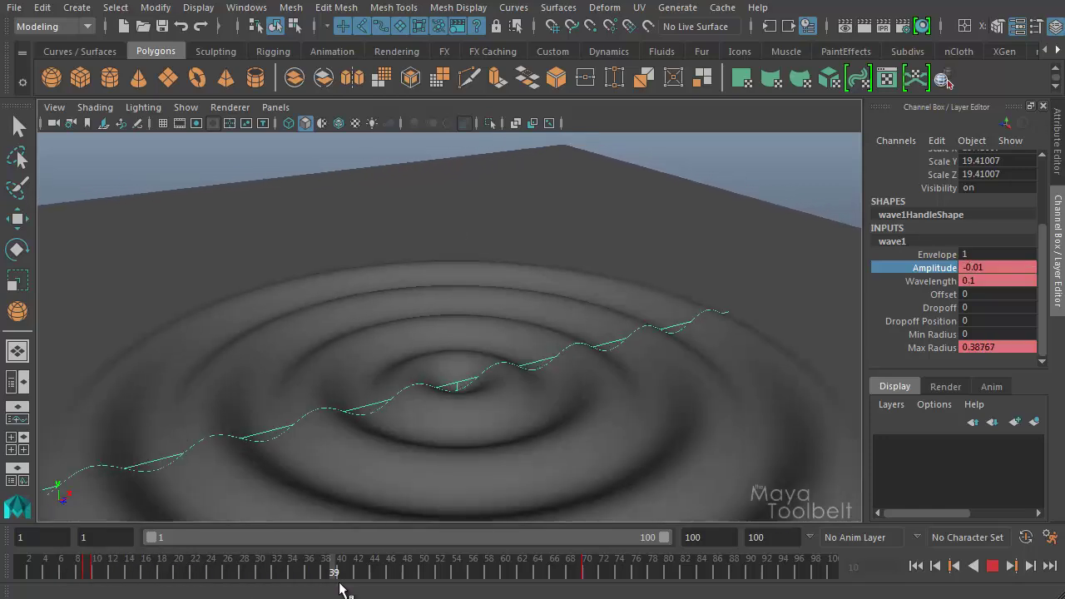
{"action": "key", "text": "alt+v"}
{"action": "left_click_drag", "start_coordinate": [705, 380], "coordinate": [722, 388], "text": "alt"}
{"action": "right_click_drag", "start_coordinate": [723, 388], "coordinate": [451, 333], "text": "alt"}
{"action": "left_click_drag", "start_coordinate": [452, 366], "coordinate": [549, 337], "text": "alt"}
Step: With the ripples spread out at frame 53, set the wave deformer's Dropoff to 1 and review the ripples at other frames
{"action": "left_click_drag", "start_coordinate": [164, 564], "coordinate": [448, 572]}
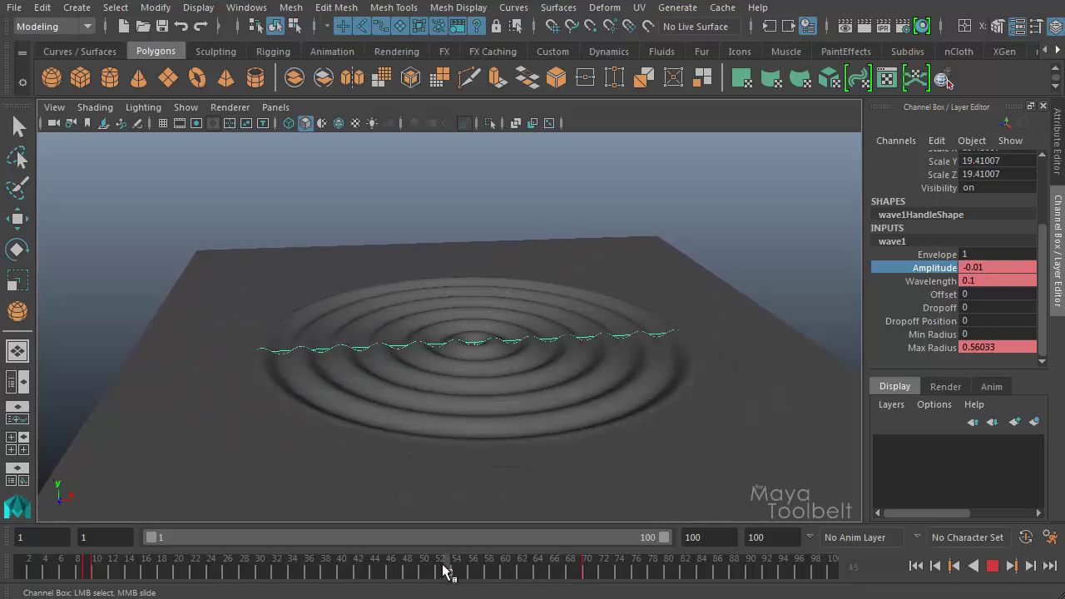
{"action": "left_click", "coordinate": [910, 308]}
{"action": "middle_click_drag", "start_coordinate": [548, 347], "coordinate": [668, 358]}
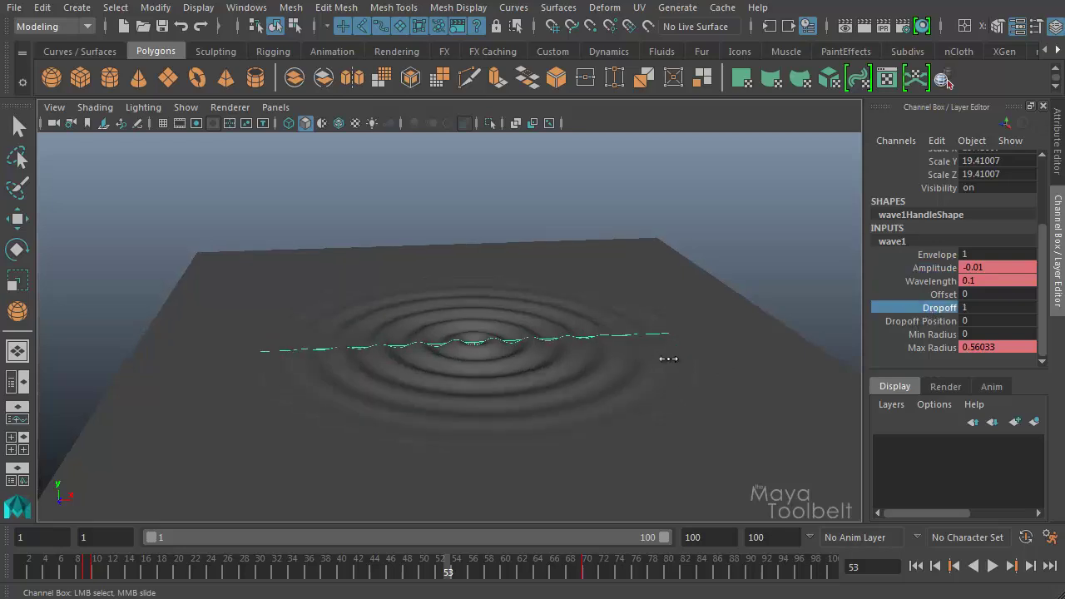
{"action": "left_click_drag", "start_coordinate": [488, 326], "coordinate": [613, 277], "text": "alt"}
{"action": "left_click_drag", "start_coordinate": [701, 348], "coordinate": [553, 326], "text": "alt"}
{"action": "left_click_drag", "start_coordinate": [566, 380], "coordinate": [483, 455], "text": "alt"}
{"action": "left_click_drag", "start_coordinate": [72, 572], "coordinate": [251, 570]}
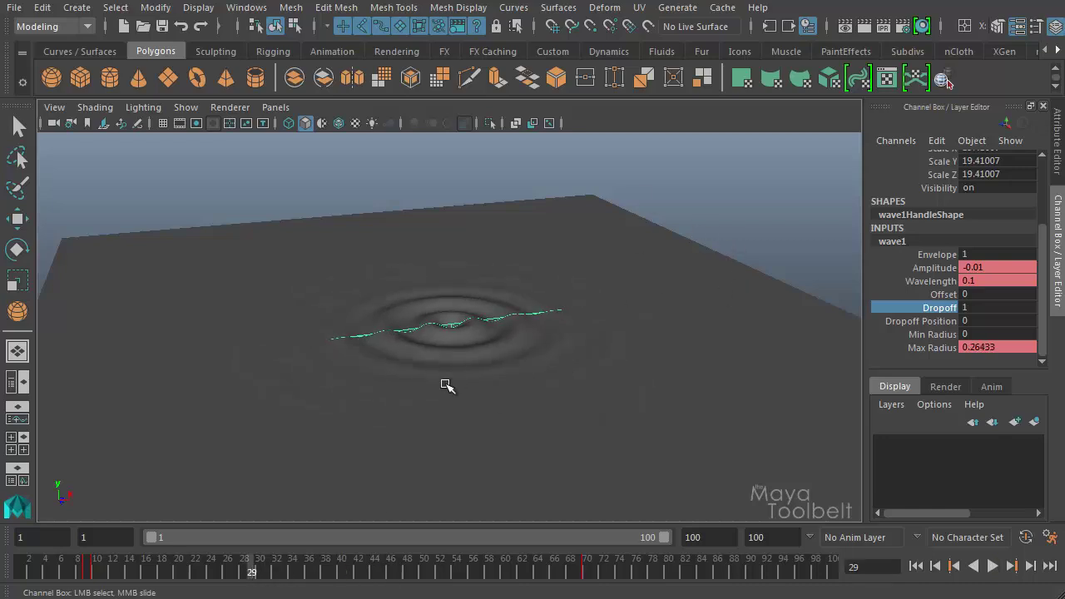
{"action": "left_click_drag", "start_coordinate": [445, 385], "coordinate": [673, 245], "text": "alt"}
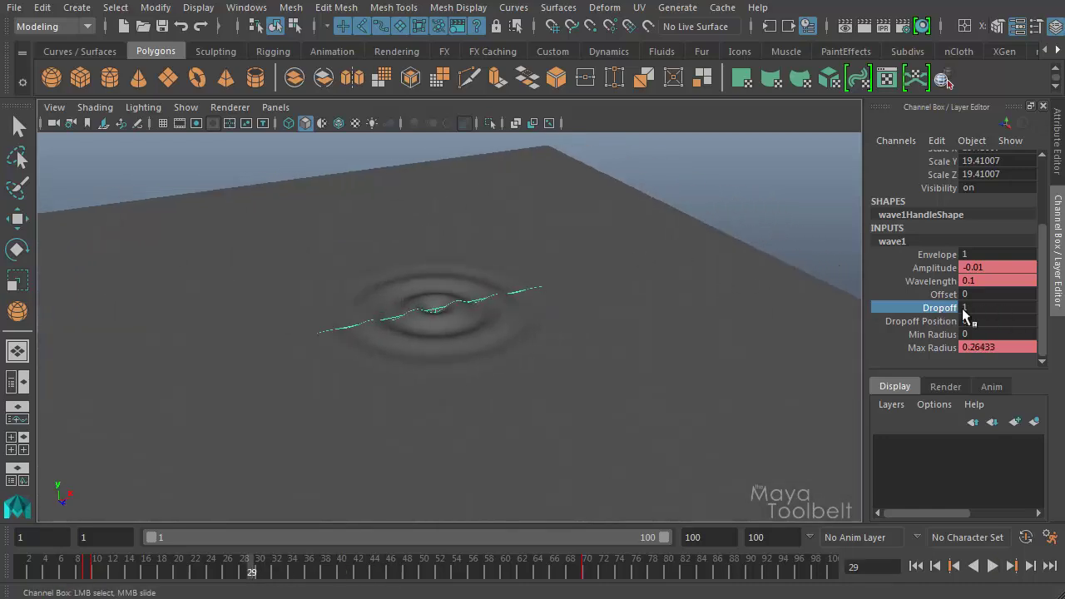
Step: Set the wave deformer's Dropoff to 0 to compare the ripple shape, and restore it to 1
{"action": "double_click", "coordinate": [963, 307]}
{"action": "type", "text": "0"}
{"action": "key", "text": "Return"}
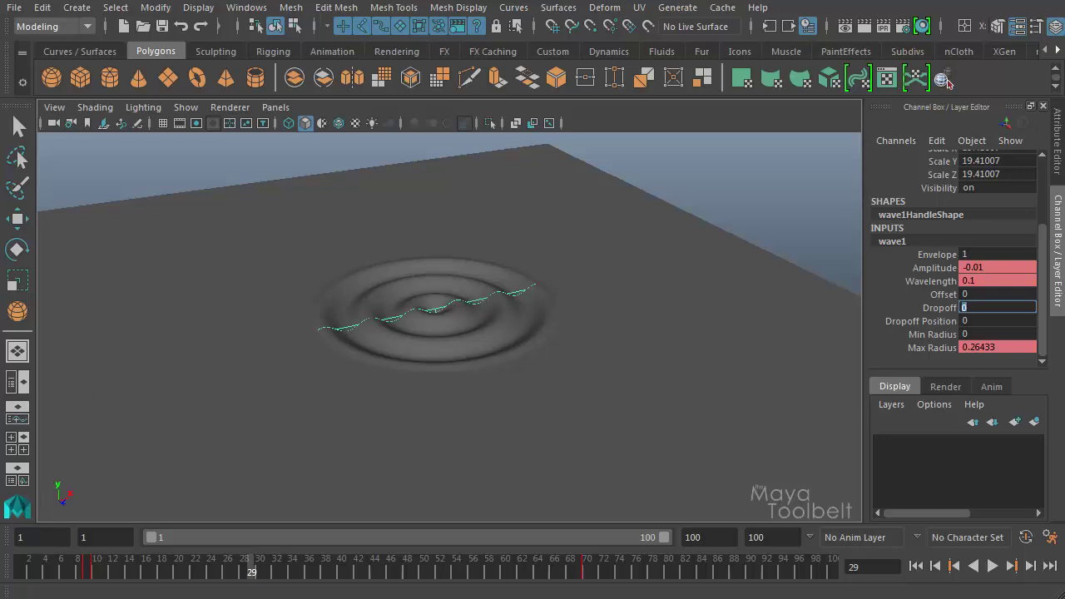
{"action": "mouse_move", "coordinate": [92, 568]}
{"action": "left_mouse_down"}
{"action": "mouse_move", "coordinate": [246, 566]}
{"action": "mouse_move", "coordinate": [97, 570]}
{"action": "left_mouse_up"}
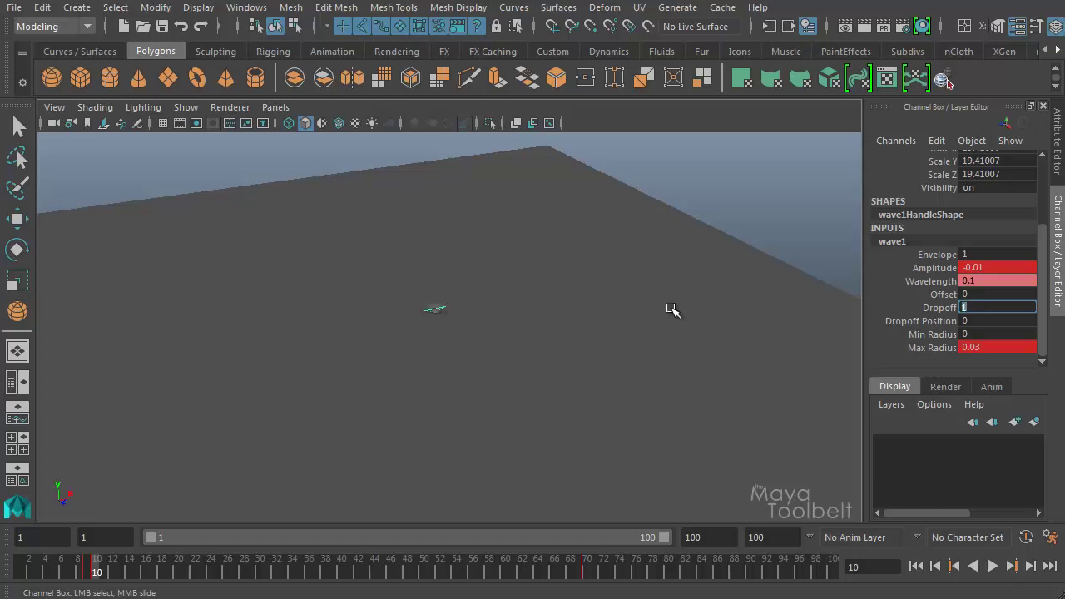
Step: Play the animation from frame 1 and examine the fading ripples from several angles and up close at the impact point
{"action": "key", "text": "alt+v"}
{"action": "mouse_move", "coordinate": [388, 572]}
{"action": "left_mouse_down"}
{"action": "mouse_move", "coordinate": [322, 571]}
{"action": "mouse_move", "coordinate": [456, 573]}
{"action": "left_mouse_up"}
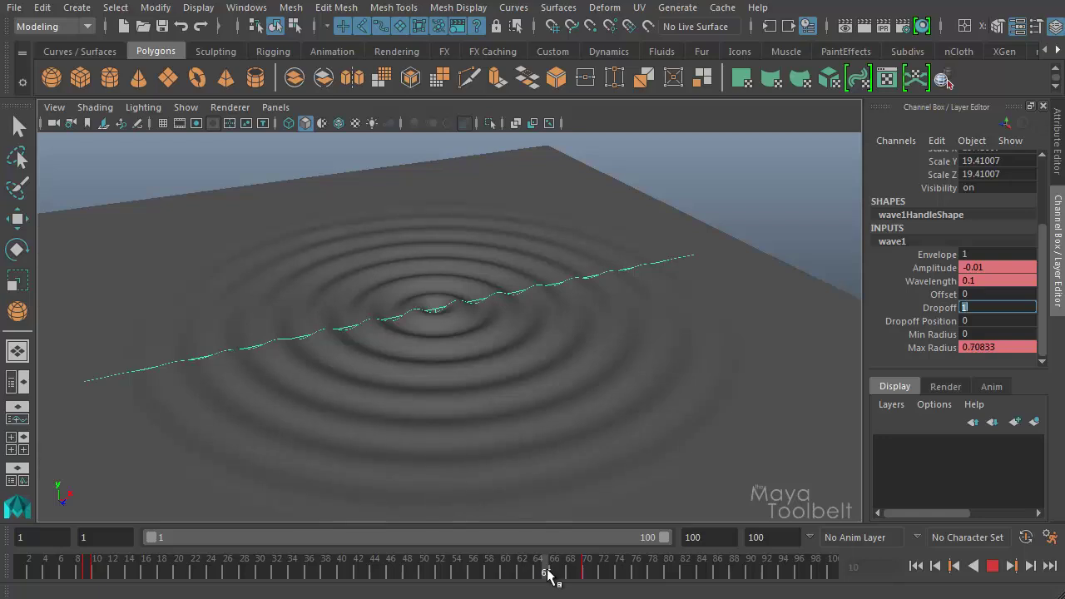
{"action": "left_click_drag", "start_coordinate": [549, 572], "coordinate": [78, 572]}
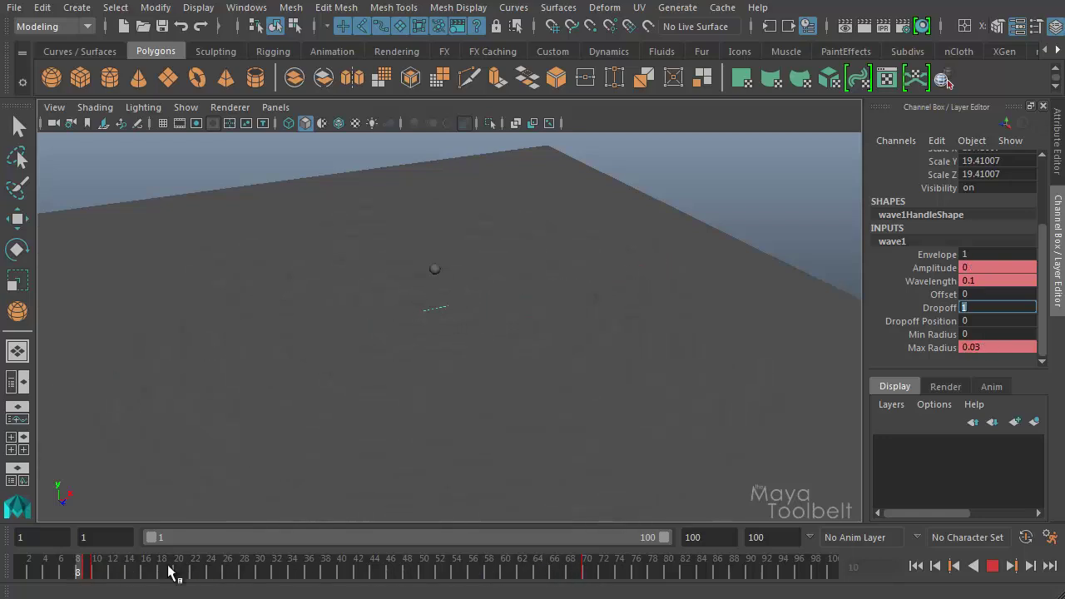
{"action": "left_click", "coordinate": [12, 573]}
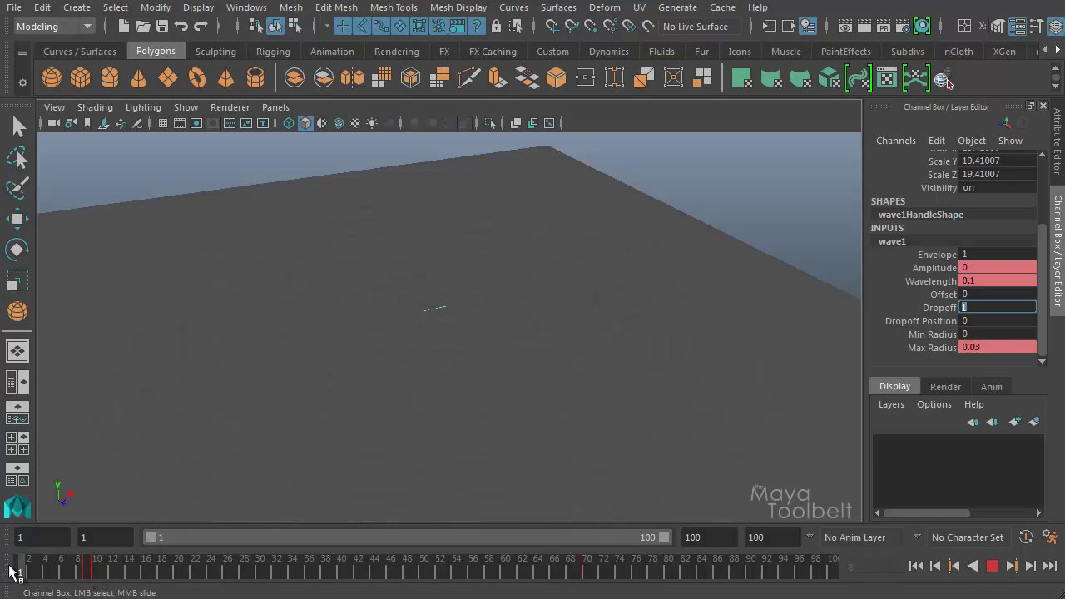
{"action": "left_click", "coordinate": [993, 566]}
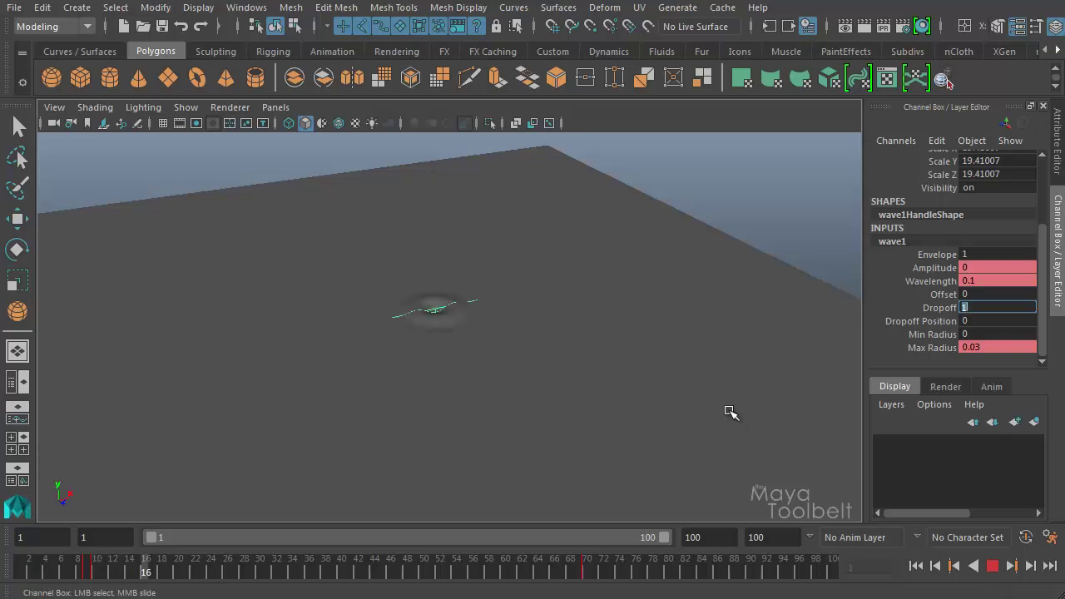
{"action": "left_click_drag", "start_coordinate": [694, 369], "coordinate": [656, 370], "text": "alt"}
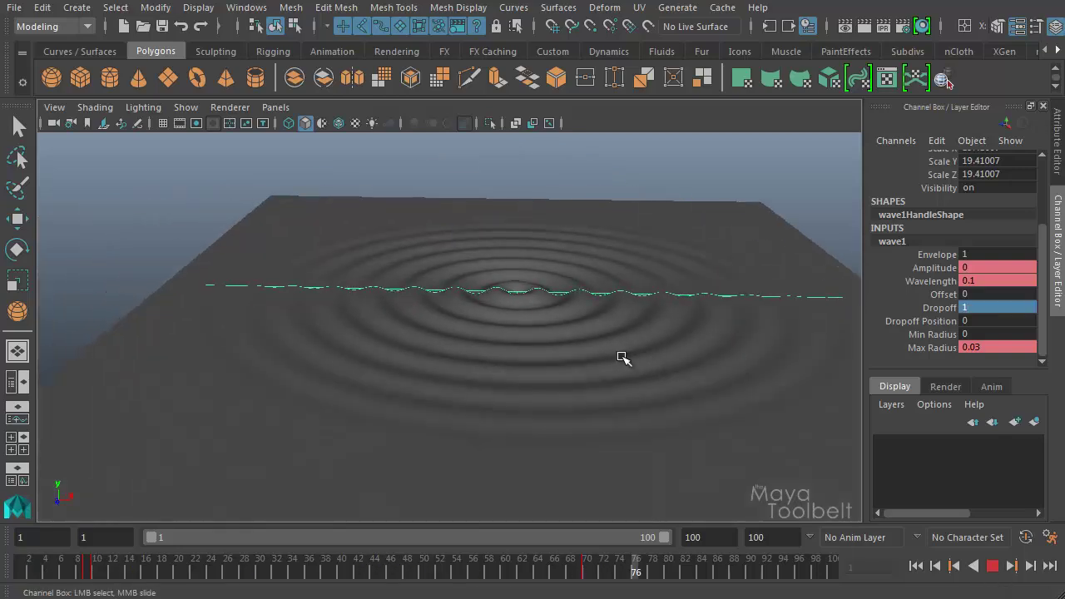
{"action": "left_click_drag", "start_coordinate": [746, 308], "coordinate": [530, 338], "text": "alt"}
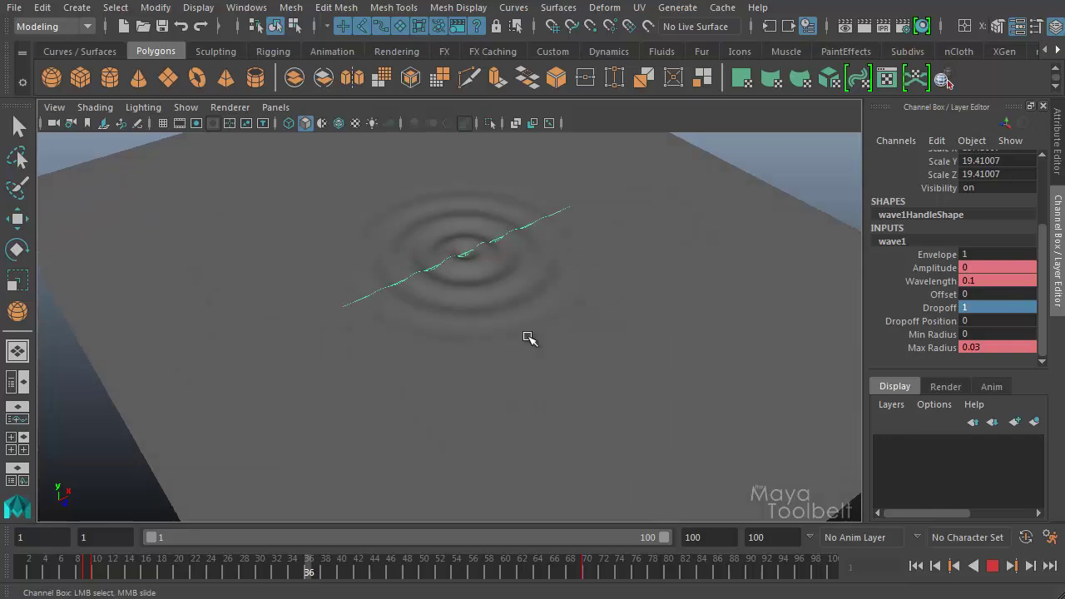
{"action": "left_click_drag", "start_coordinate": [461, 364], "coordinate": [539, 317], "text": "alt"}
{"action": "middle_click_drag", "start_coordinate": [505, 316], "coordinate": [463, 336], "text": "alt"}
{"action": "right_click_drag", "start_coordinate": [462, 337], "coordinate": [715, 371], "text": "alt"}
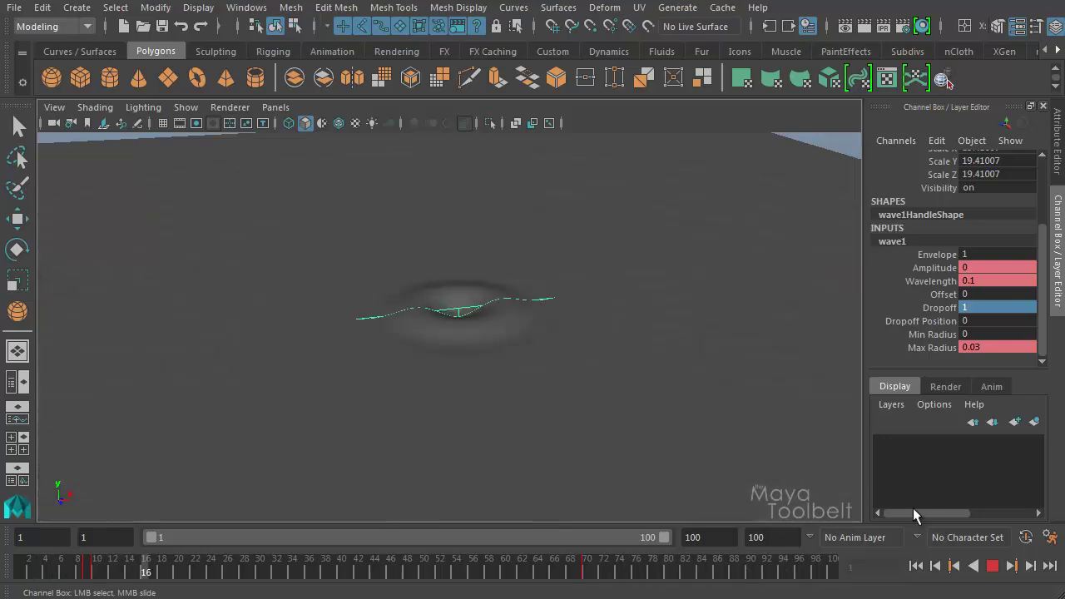
{"action": "left_click", "coordinate": [993, 566]}
Step: At frame 15, set the wave deformer's Amplitude to 0.01 and key it
{"action": "left_click_drag", "start_coordinate": [111, 565], "coordinate": [104, 585]}
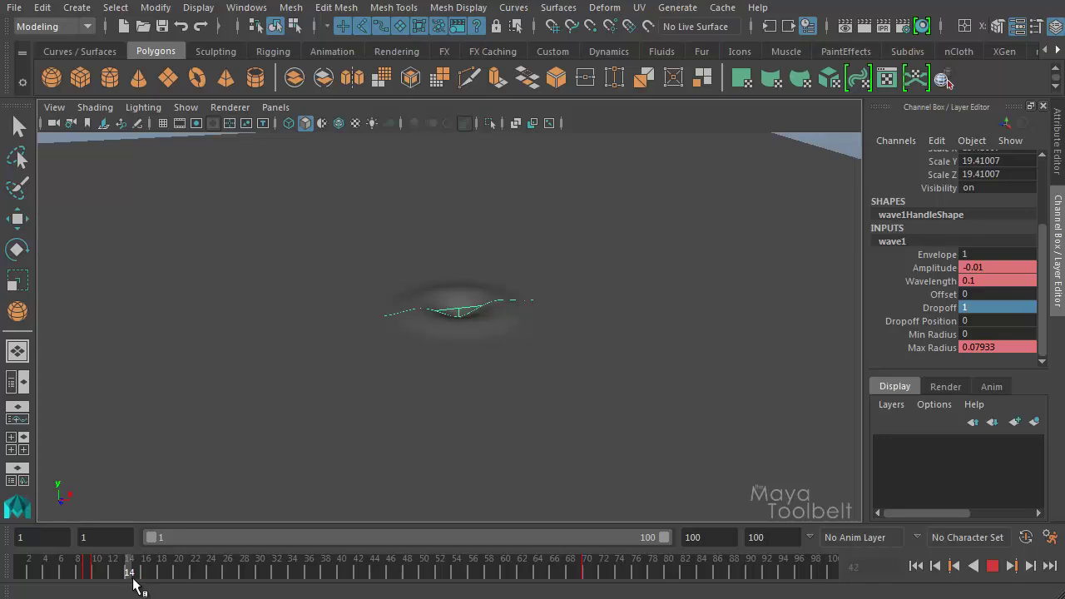
{"action": "left_click_drag", "start_coordinate": [136, 585], "coordinate": [137, 583]}
{"action": "left_click", "coordinate": [972, 268]}
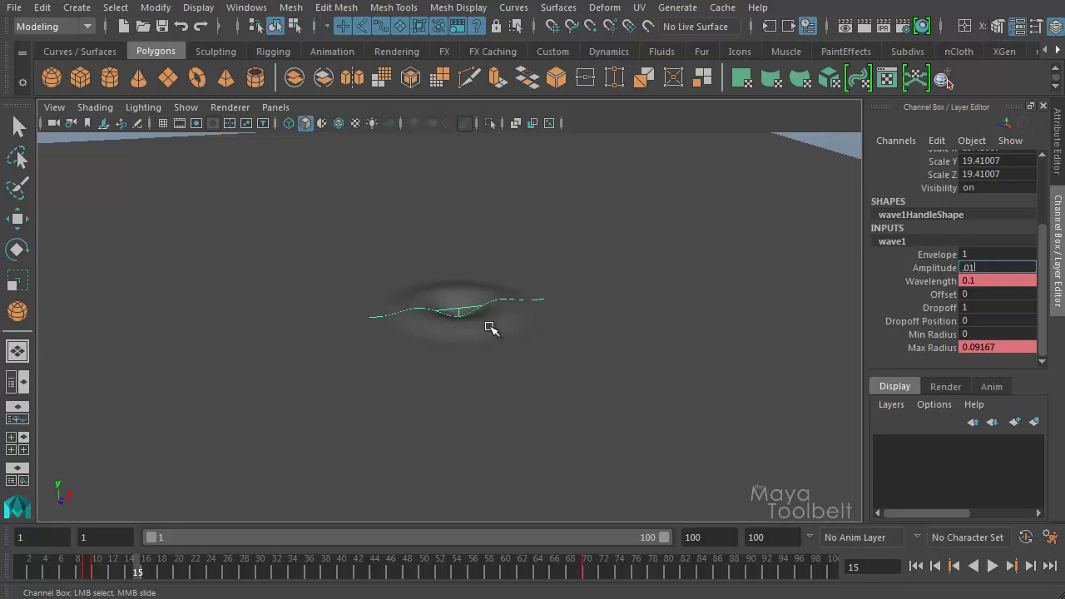
{"action": "type", "text": ".01"}
{"action": "key", "text": "Return"}
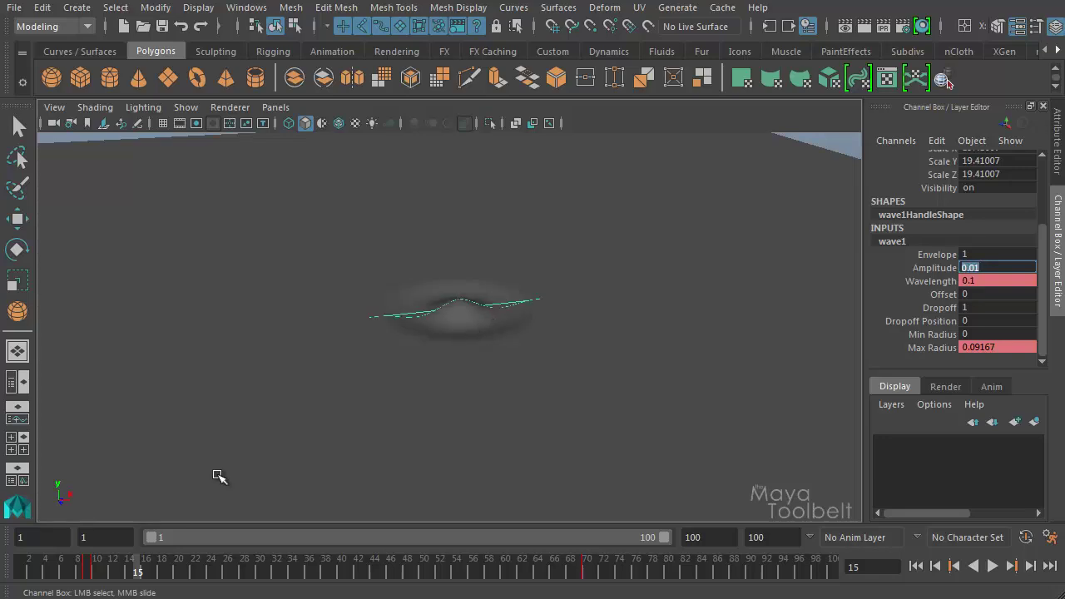
{"action": "left_click", "coordinate": [938, 268]}
{"action": "right_click", "coordinate": [938, 270]}
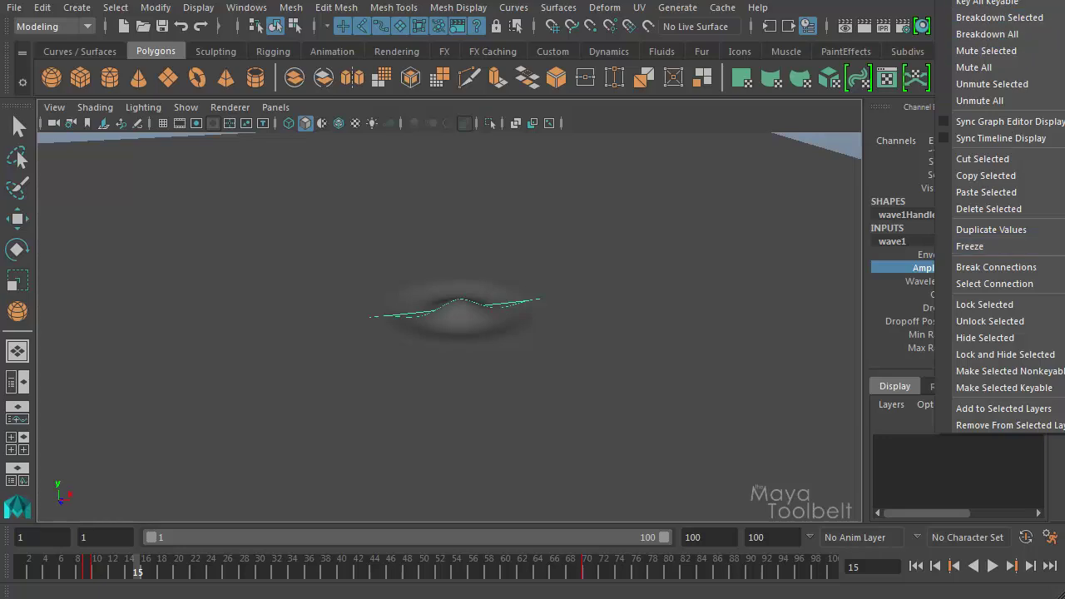
{"action": "left_click", "coordinate": [983, 0]}
Step: Review the wave's change of direction and try an Amplitude of -0.01 at frame 25 without keying it
{"action": "key", "text": "alt+v"}
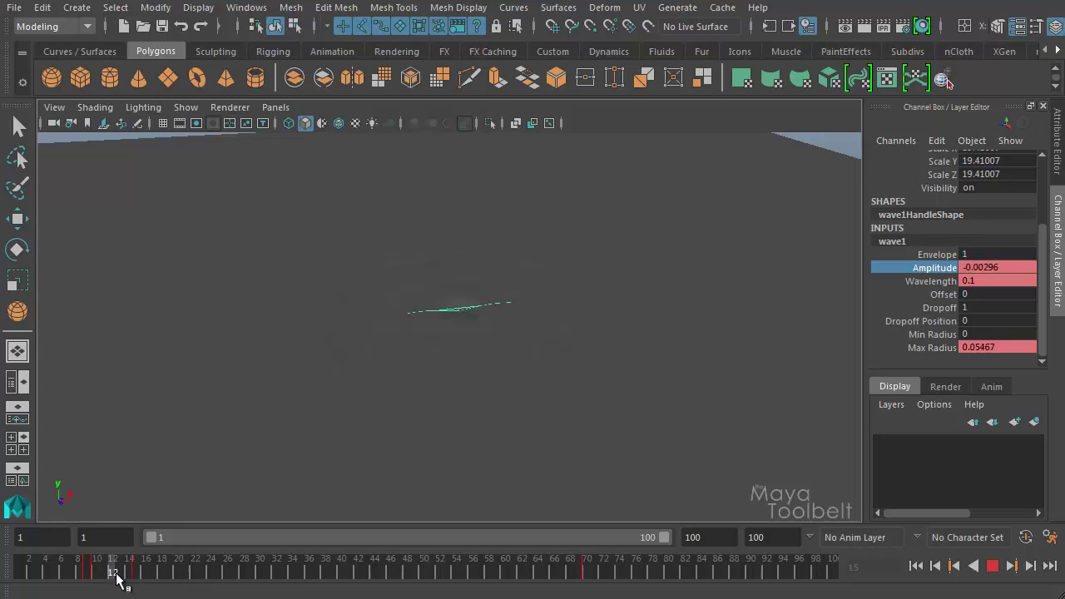
{"action": "mouse_move", "coordinate": [173, 581]}
{"action": "left_mouse_down"}
{"action": "mouse_move", "coordinate": [78, 573]}
{"action": "mouse_move", "coordinate": [220, 580]}
{"action": "left_mouse_up"}
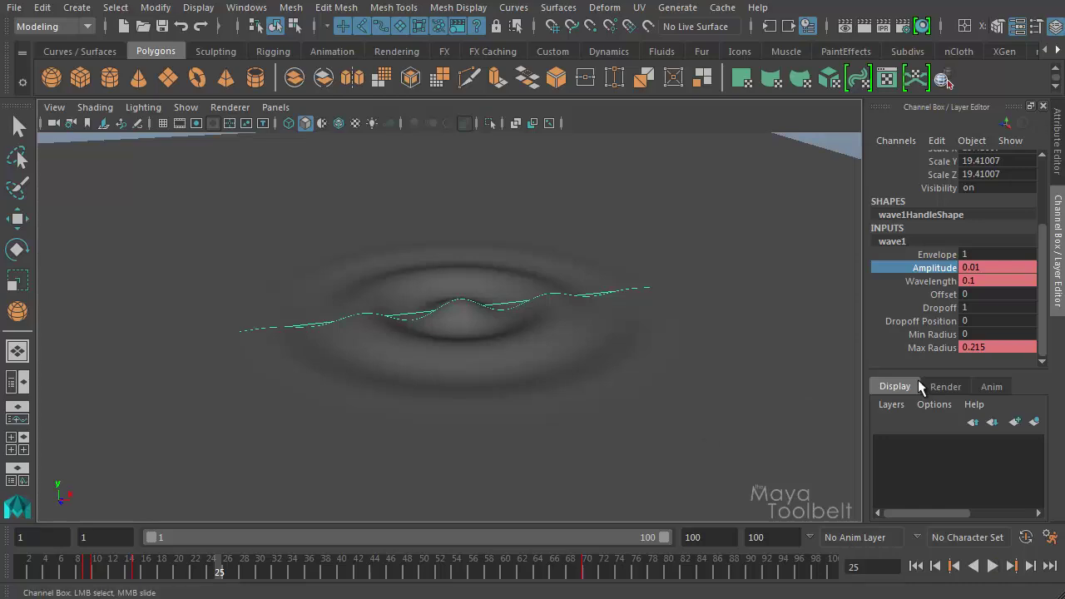
{"action": "left_click", "coordinate": [985, 272]}
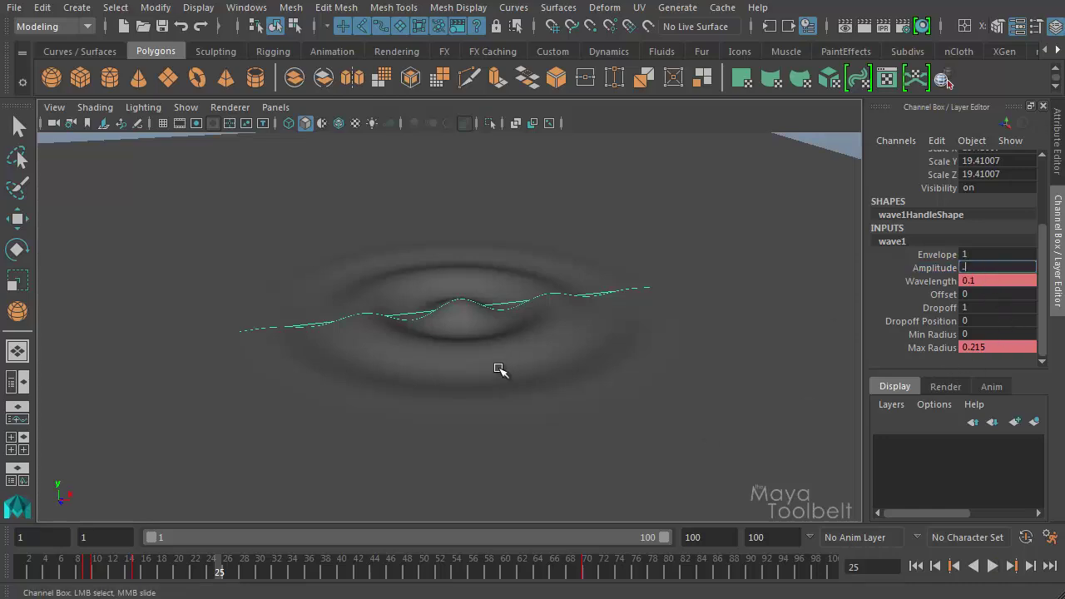
{"action": "type", "text": "-0.01"}
{"action": "key", "text": "Return"}
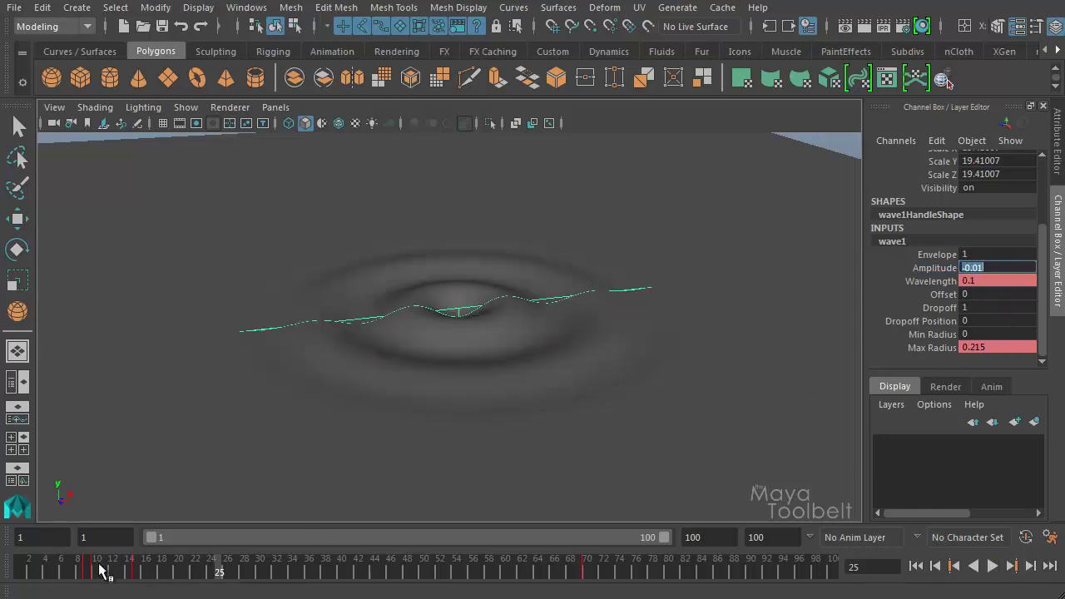
Step: At frame 25, set the wave deformer's Amplitude to -0.01, key it, and scrub through the motion up to frame 39
{"action": "left_click_drag", "start_coordinate": [97, 565], "coordinate": [216, 583]}
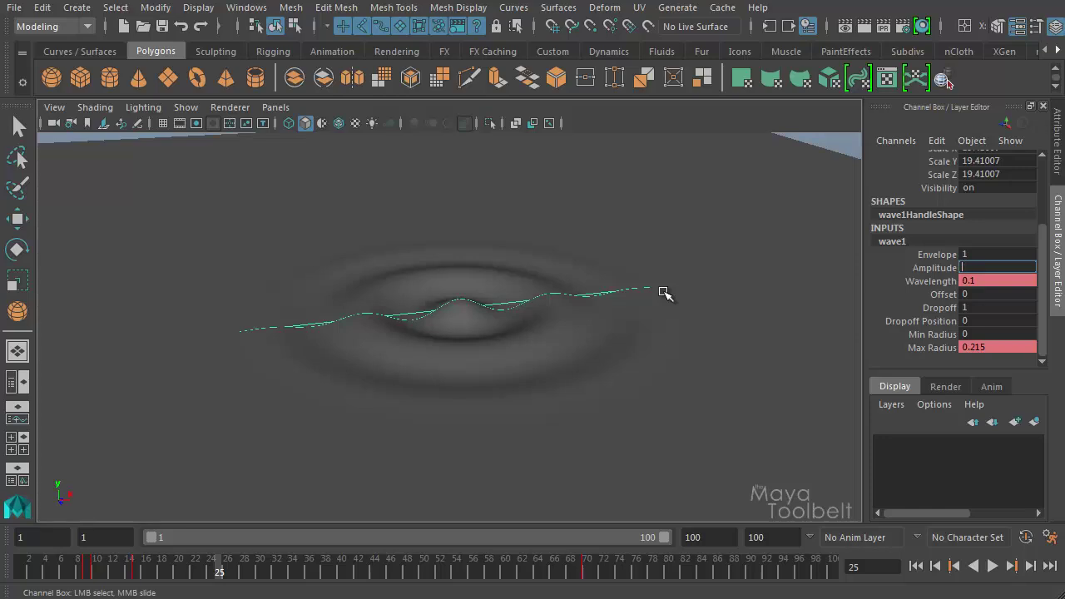
{"action": "type", "text": "-0.01"}
{"action": "key", "text": "Return"}
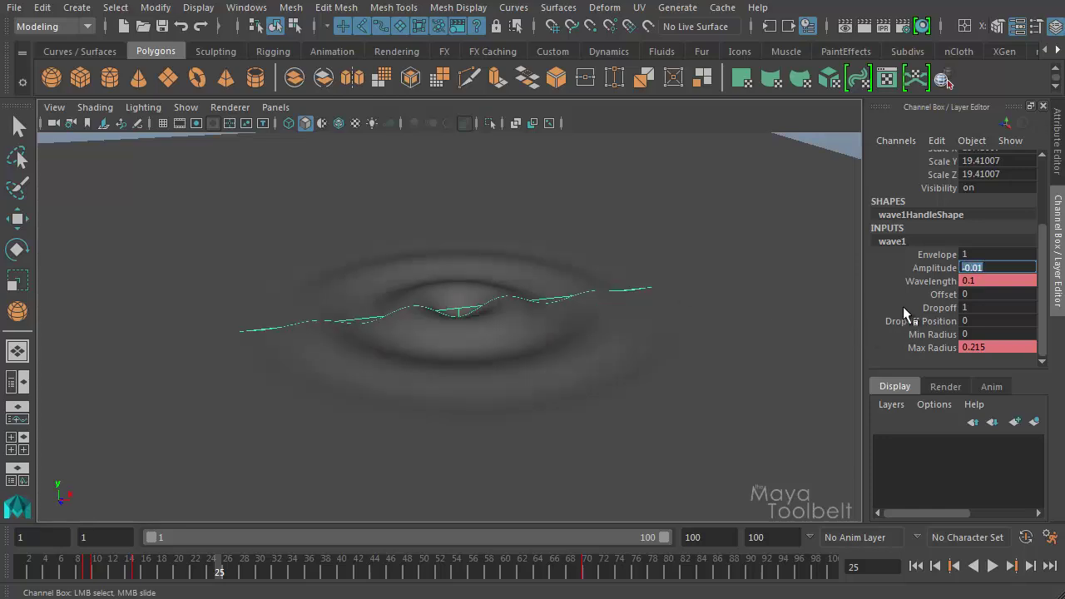
{"action": "left_click", "coordinate": [933, 268]}
{"action": "right_click", "coordinate": [932, 268]}
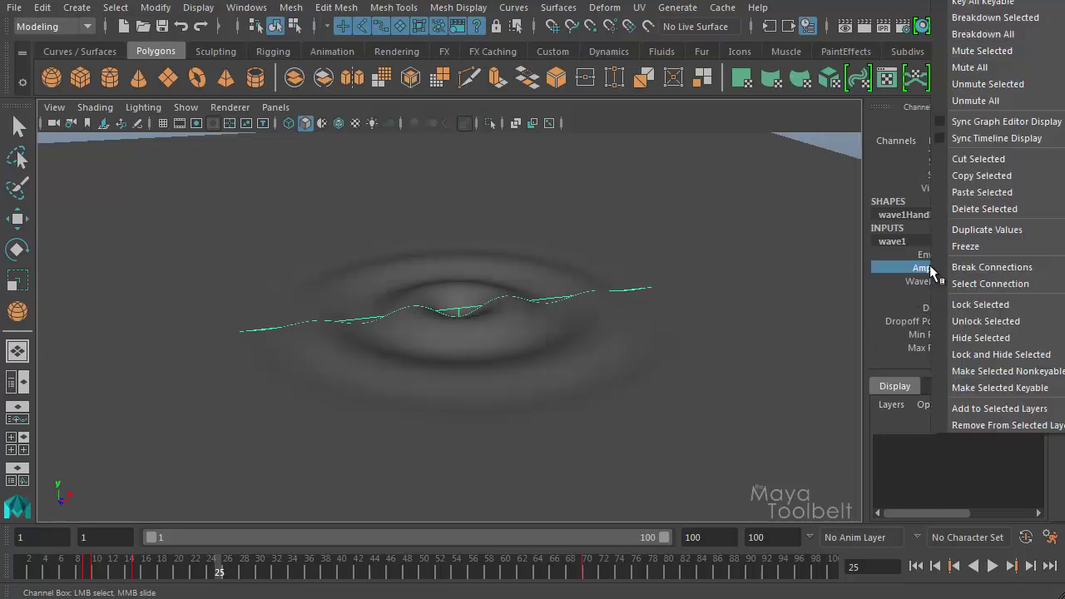
{"action": "left_click", "coordinate": [972, 3]}
{"action": "left_click_drag", "start_coordinate": [92, 583], "coordinate": [333, 572]}
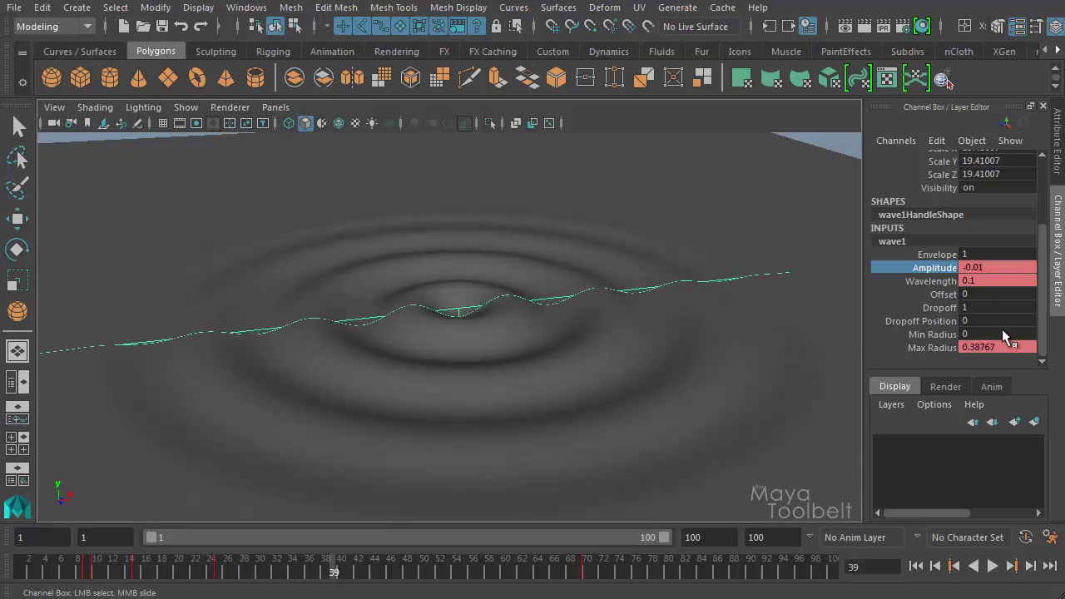
Step: At frame 39, set the wave deformer's Amplitude to 0.01 and key it
{"action": "double_click", "coordinate": [984, 266]}
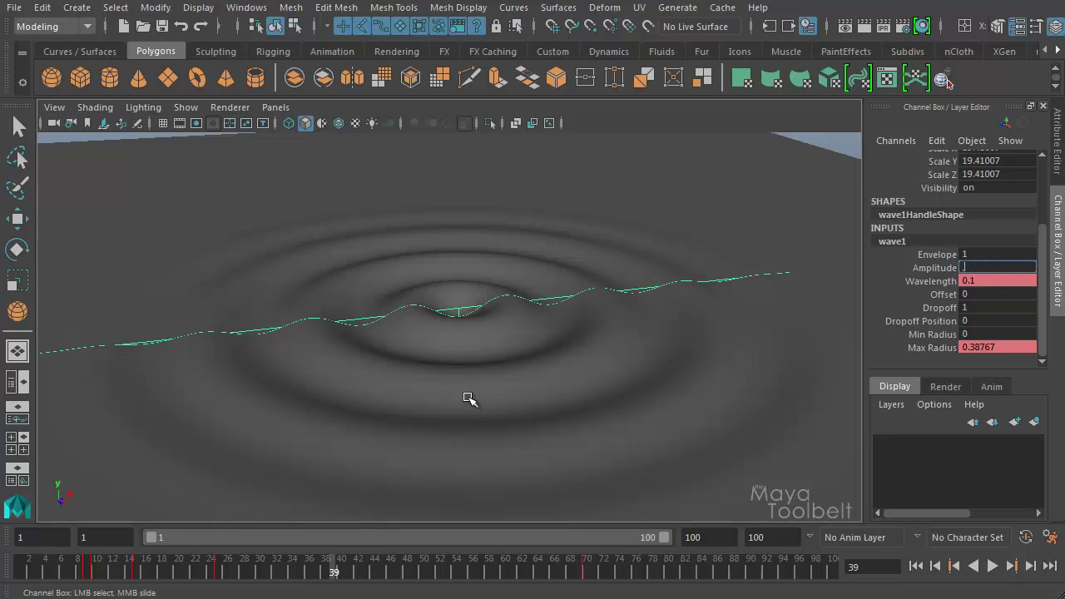
{"action": "key", "text": "Return"}
{"action": "left_click", "coordinate": [939, 267]}
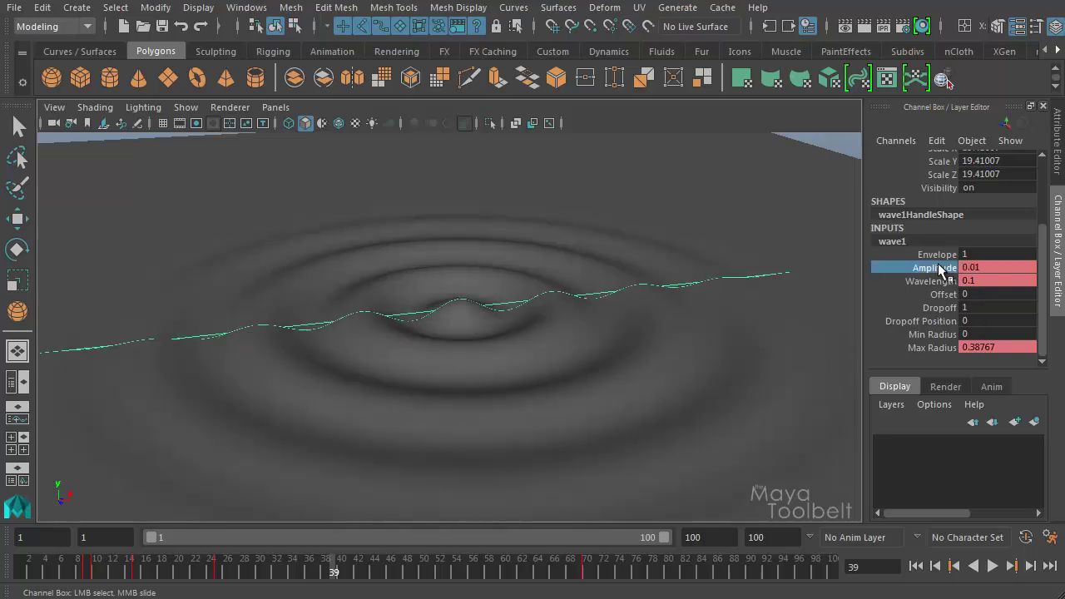
{"action": "right_click", "coordinate": [941, 267]}
{"action": "left_click", "coordinate": [983, 1]}
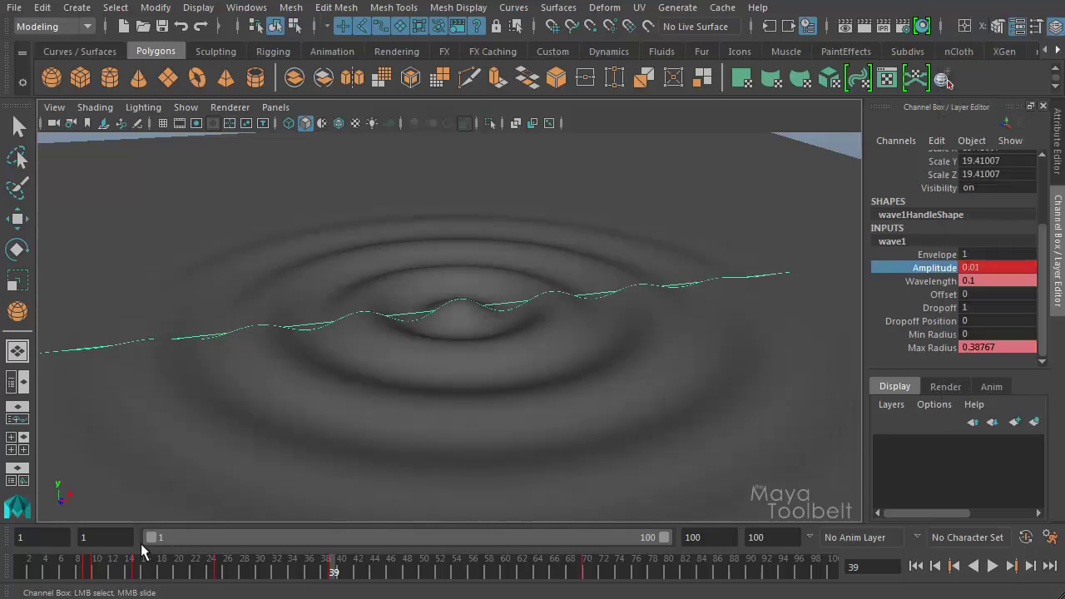
Step: Play the animation from the early frames several times and examine how the ripples oscillate as they spread
{"action": "left_click", "coordinate": [81, 571]}
{"action": "key", "text": "alt+v"}
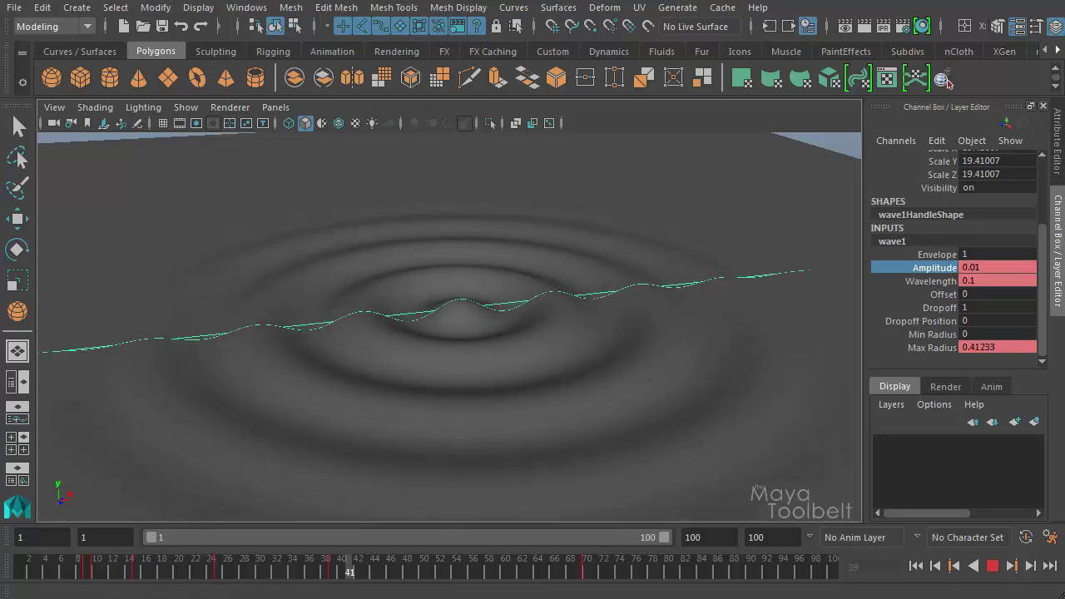
{"action": "left_click_drag", "start_coordinate": [579, 590], "coordinate": [30, 564]}
{"action": "left_click", "coordinate": [993, 567]}
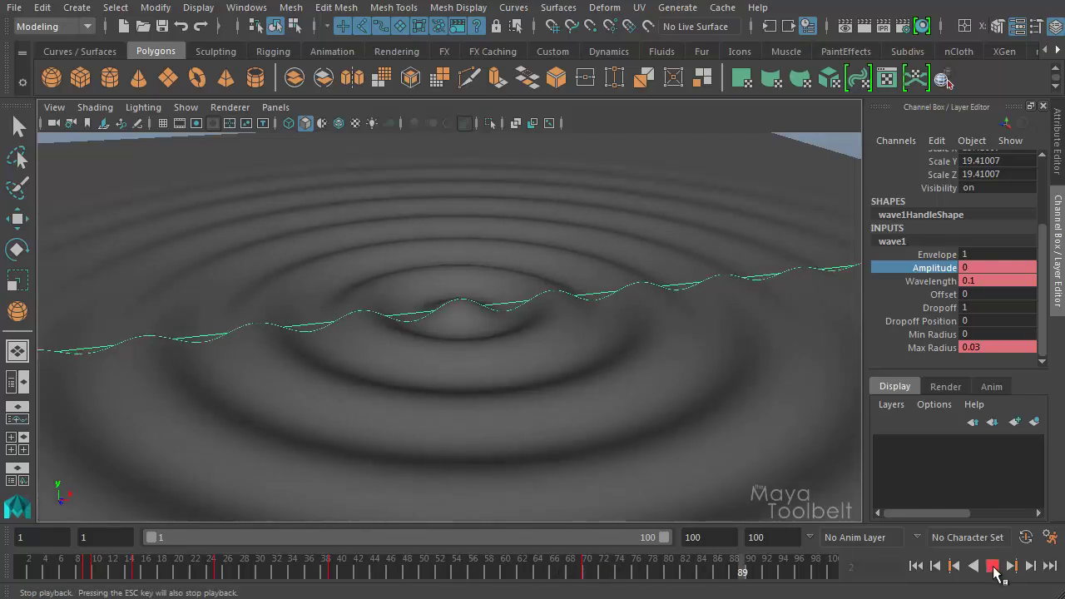
{"action": "left_click", "coordinate": [994, 568]}
{"action": "left_click_drag", "start_coordinate": [111, 568], "coordinate": [53, 566]}
{"action": "key", "text": "alt+v"}
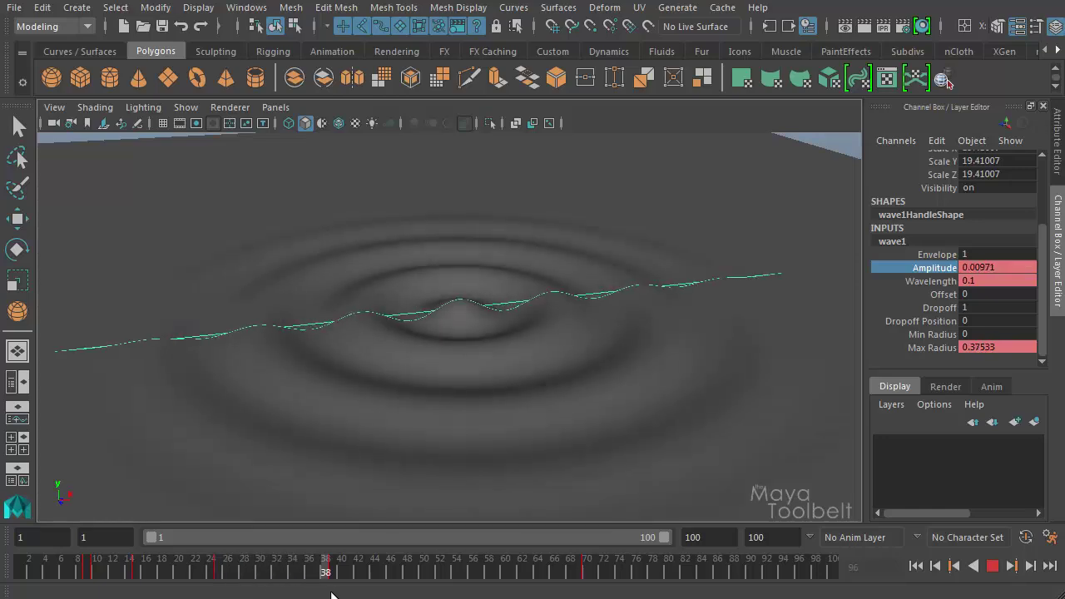
{"action": "key", "text": "alt+v"}
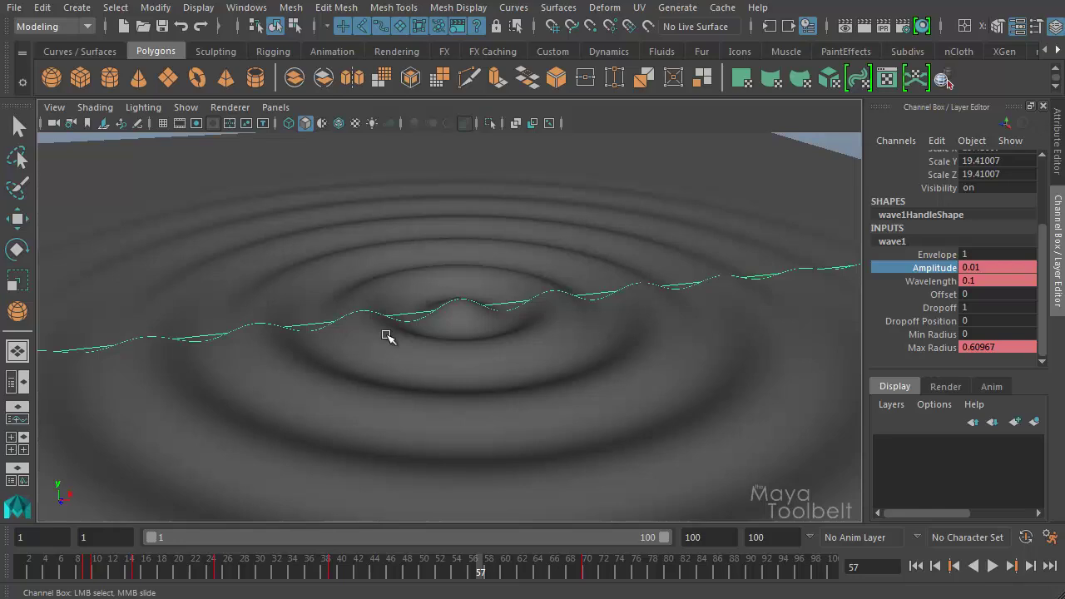
Step: At frame 33, key the wave deformer's Min Radius at 0
{"action": "left_click_drag", "start_coordinate": [506, 571], "coordinate": [284, 583]}
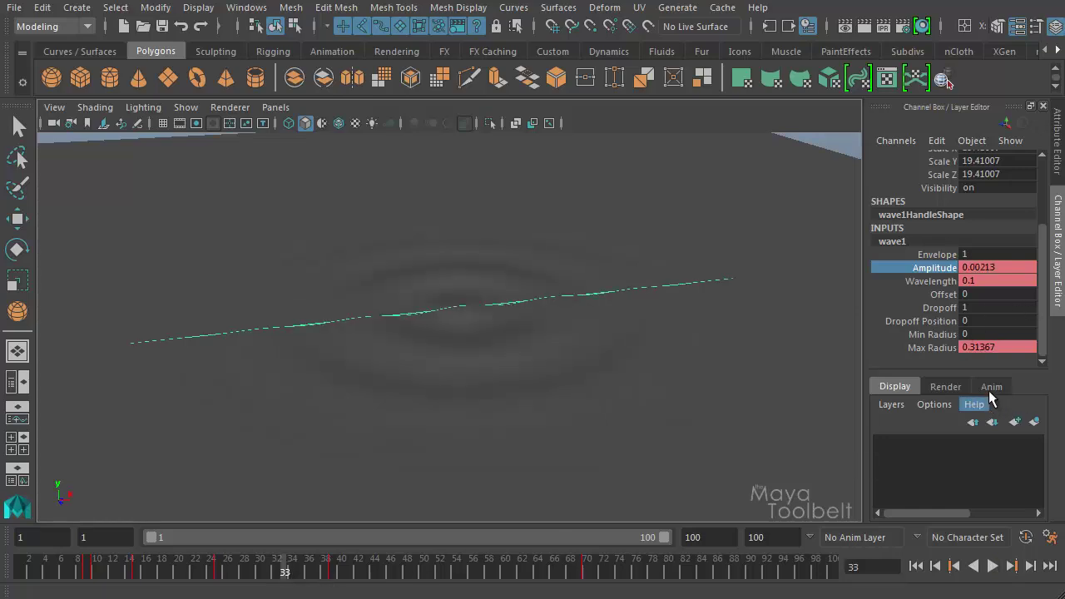
{"action": "left_click", "coordinate": [937, 334]}
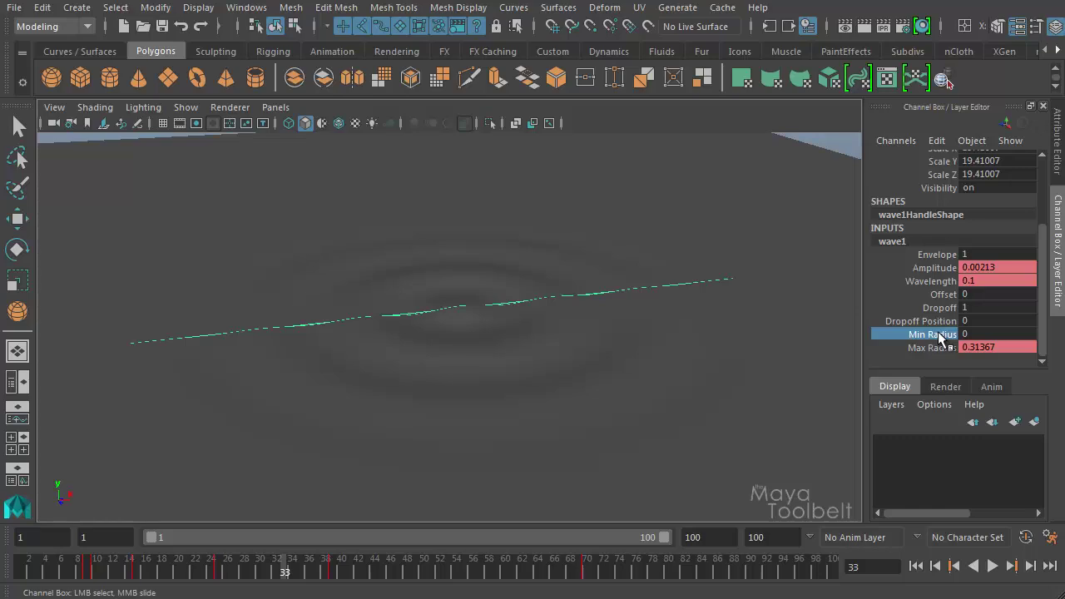
{"action": "right_click", "coordinate": [939, 332]}
{"action": "left_click", "coordinate": [1005, 1]}
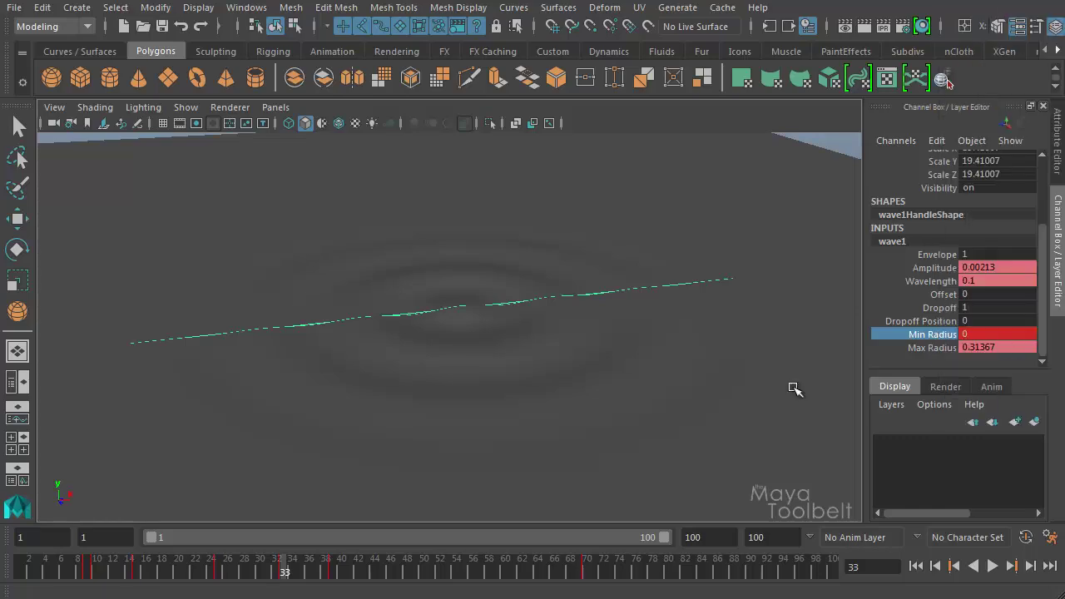
Step: At frame 70, set the wave deformer's Min Radius to 0.6 and key it
{"action": "left_click_drag", "start_coordinate": [280, 564], "coordinate": [588, 572]}
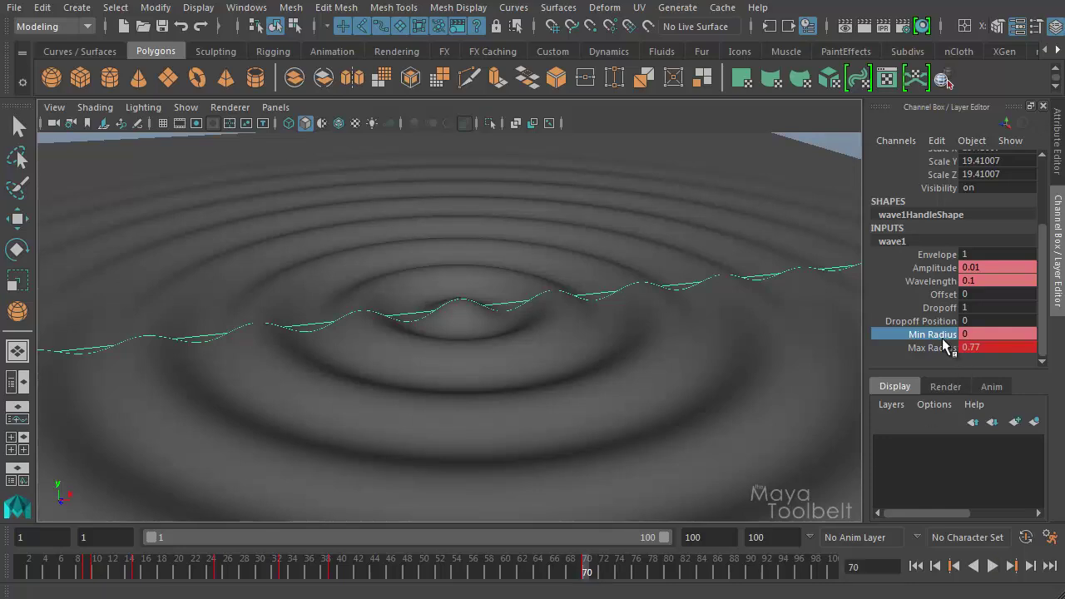
{"action": "middle_click_drag", "start_coordinate": [596, 387], "coordinate": [642, 395]}
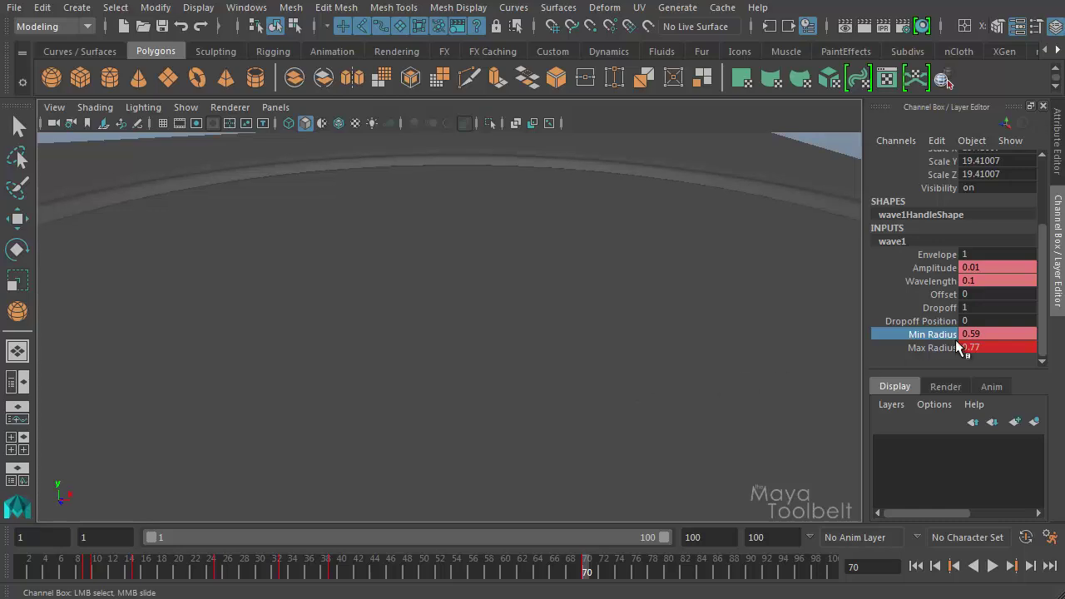
{"action": "left_click", "coordinate": [990, 337]}
{"action": "left_click", "coordinate": [991, 336]}
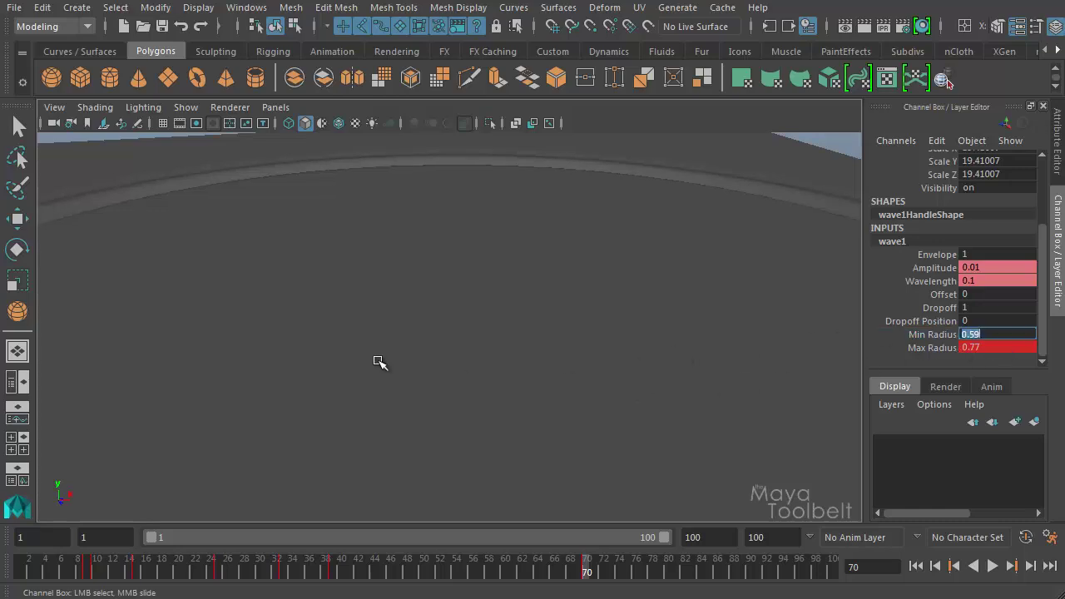
{"action": "left_click", "coordinate": [932, 335]}
{"action": "right_click", "coordinate": [932, 335]}
{"action": "left_click", "coordinate": [991, 1]}
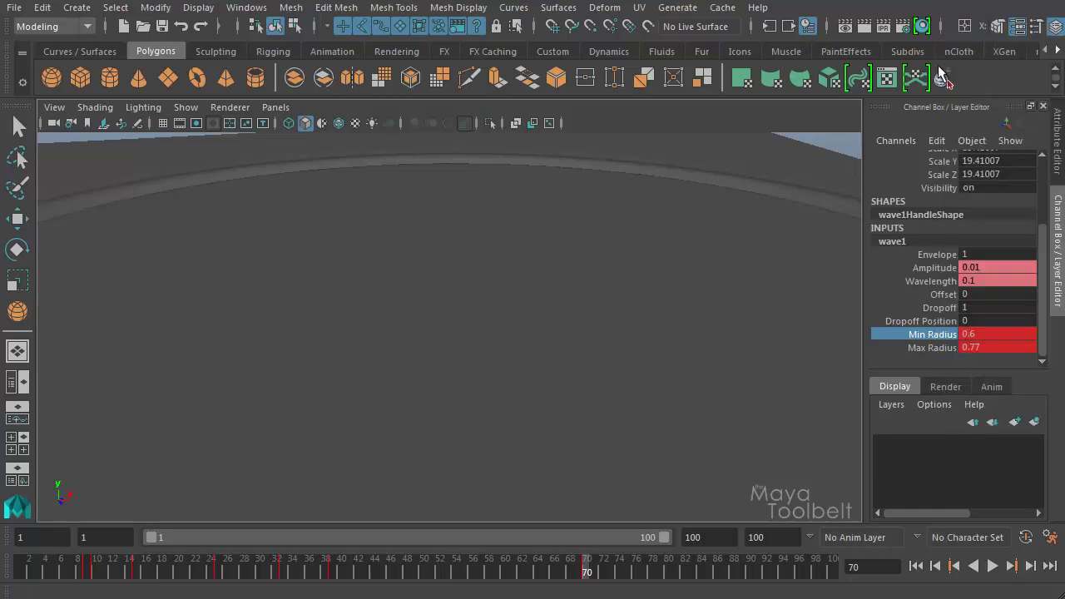
Step: Play the animation from the early frames and examine the opening ring of ripples from a wider view of the plane
{"action": "mouse_move", "coordinate": [90, 566]}
{"action": "left_mouse_down"}
{"action": "mouse_move", "coordinate": [382, 574]}
{"action": "mouse_move", "coordinate": [46, 571]}
{"action": "left_mouse_up"}
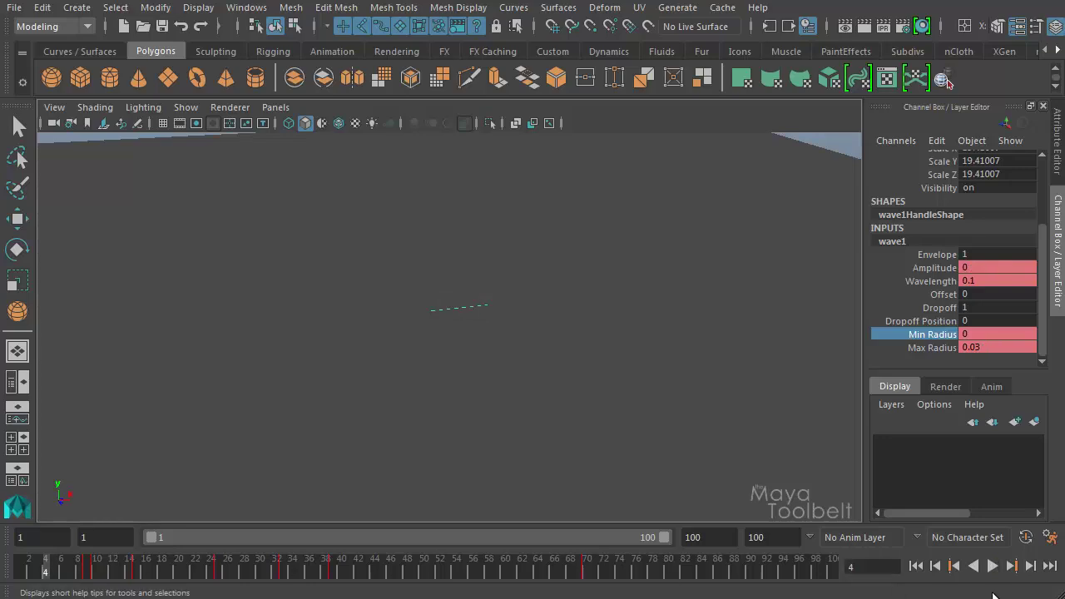
{"action": "left_click", "coordinate": [992, 566]}
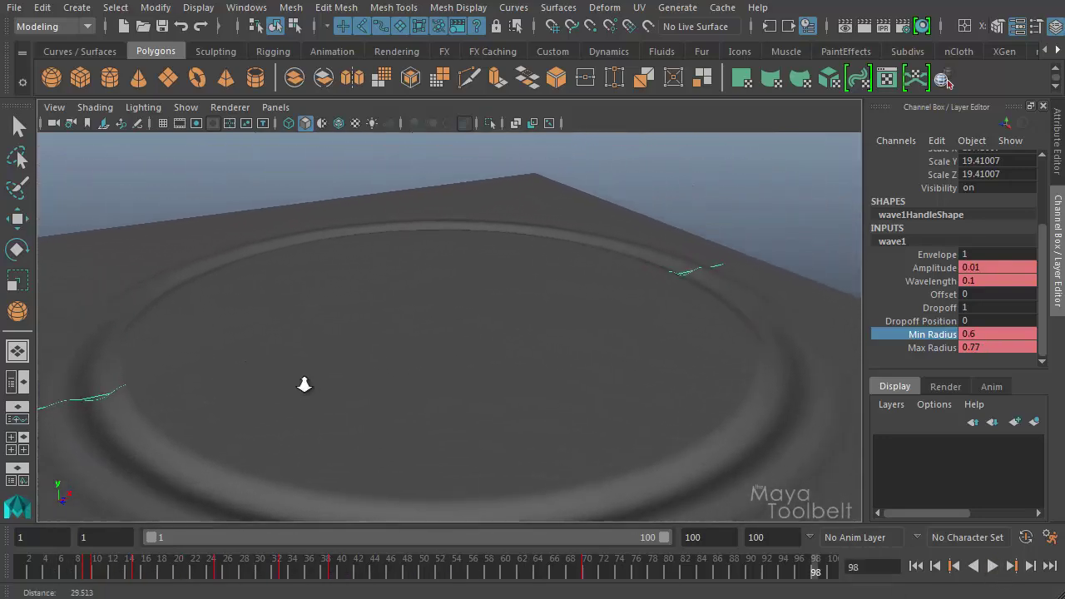
{"action": "key", "text": "Escape"}
{"action": "mouse_move", "coordinate": [571, 348]}
{"action": "left_mouse_down", "text": "alt"}
{"action": "mouse_move", "coordinate": [522, 343]}
{"action": "mouse_move", "coordinate": [562, 350]}
{"action": "left_mouse_up", "text": "alt"}
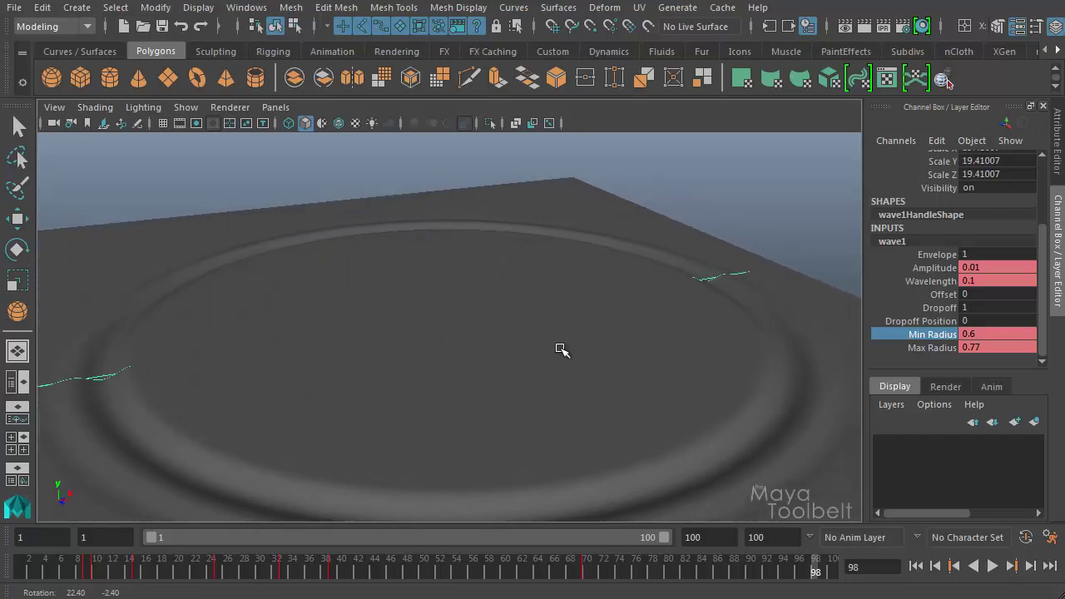
{"action": "left_click_drag", "start_coordinate": [165, 573], "coordinate": [61, 578]}
{"action": "left_click", "coordinate": [991, 567]}
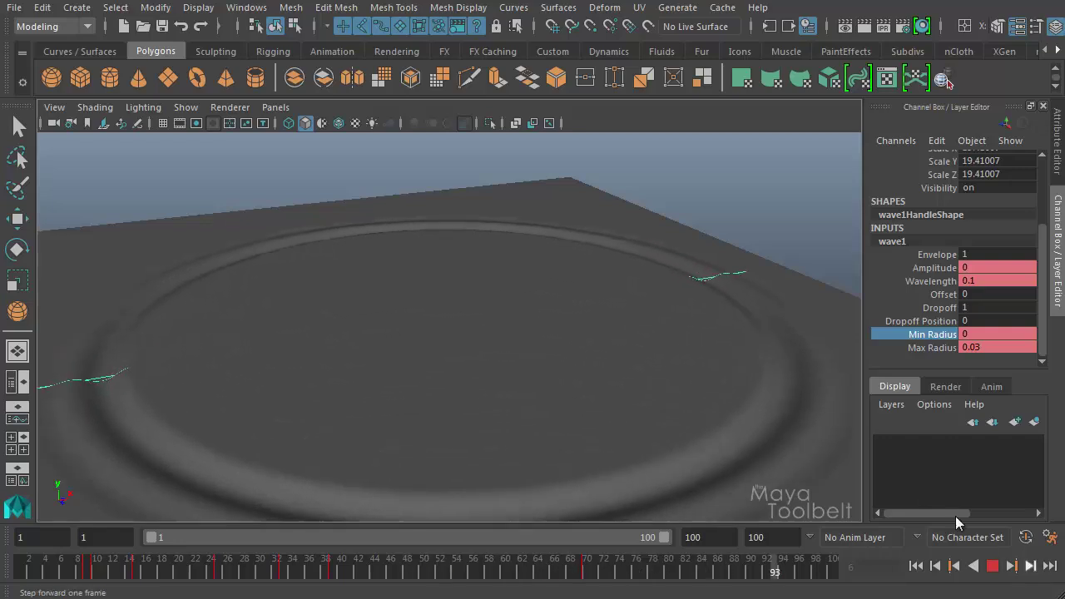
{"action": "left_click_drag", "start_coordinate": [452, 376], "coordinate": [471, 400], "text": "alt"}
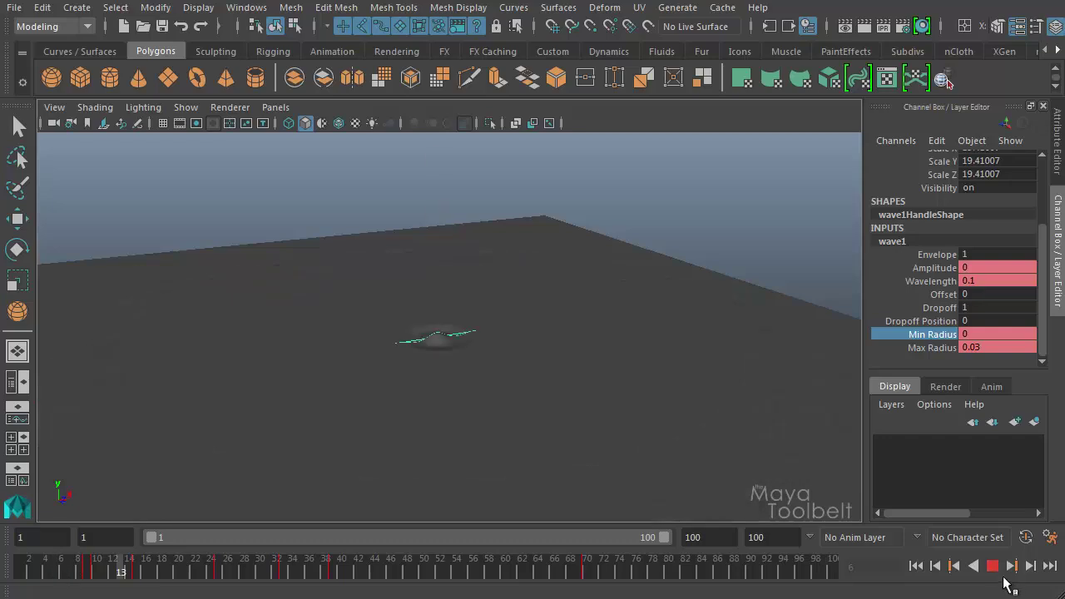
{"action": "left_click", "coordinate": [993, 566]}
{"action": "left_click_drag", "start_coordinate": [143, 570], "coordinate": [86, 570]}
{"action": "left_click", "coordinate": [993, 566]}
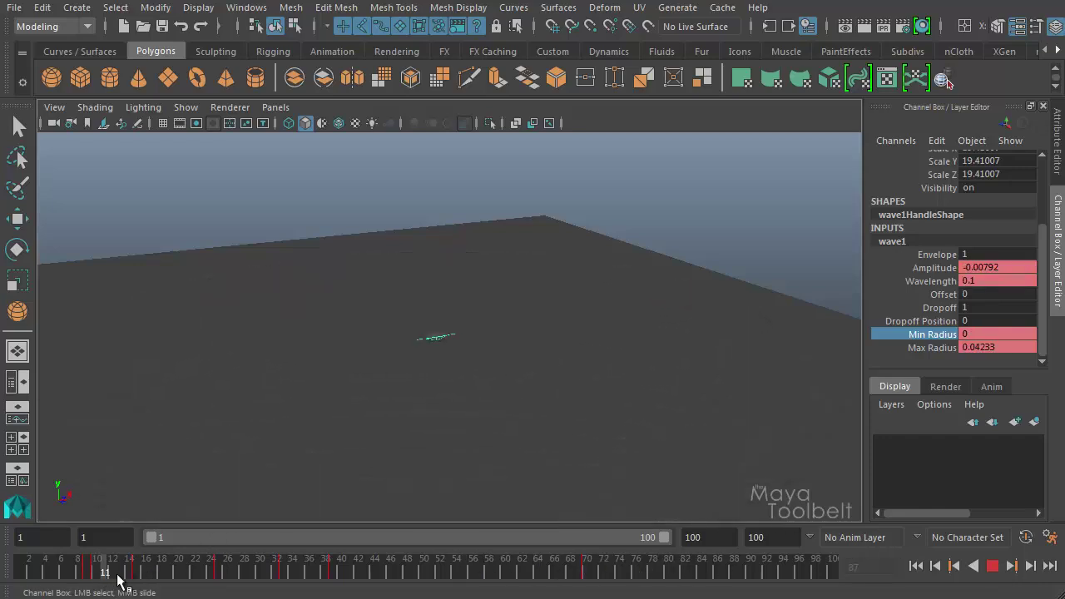
Step: At frame 10, key the wave deformer's Offset at 0
{"action": "left_click_drag", "start_coordinate": [146, 580], "coordinate": [97, 571]}
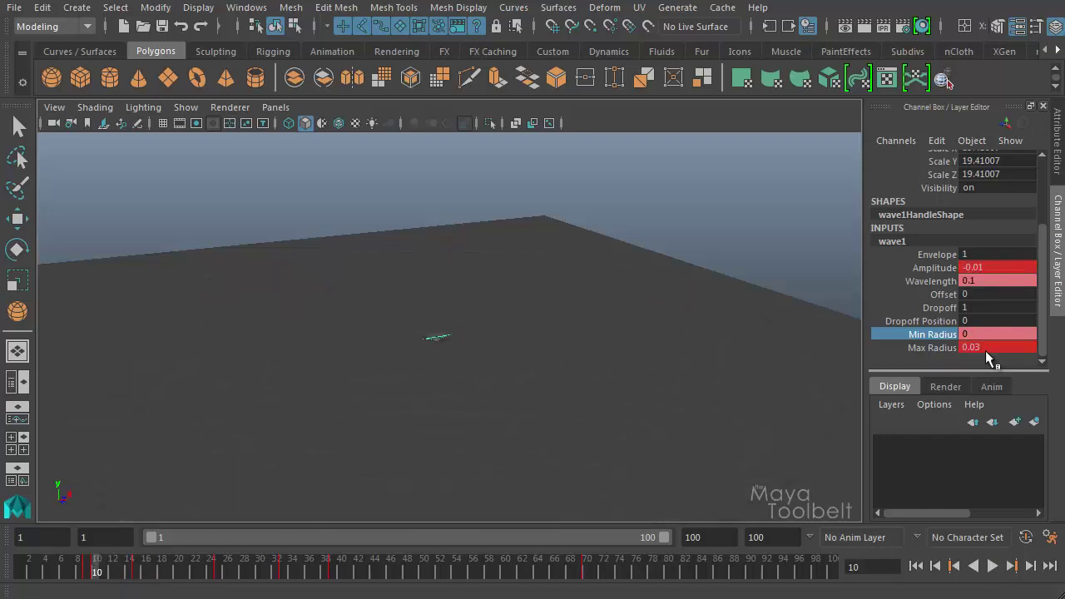
{"action": "left_click", "coordinate": [944, 295]}
{"action": "right_click", "coordinate": [944, 296]}
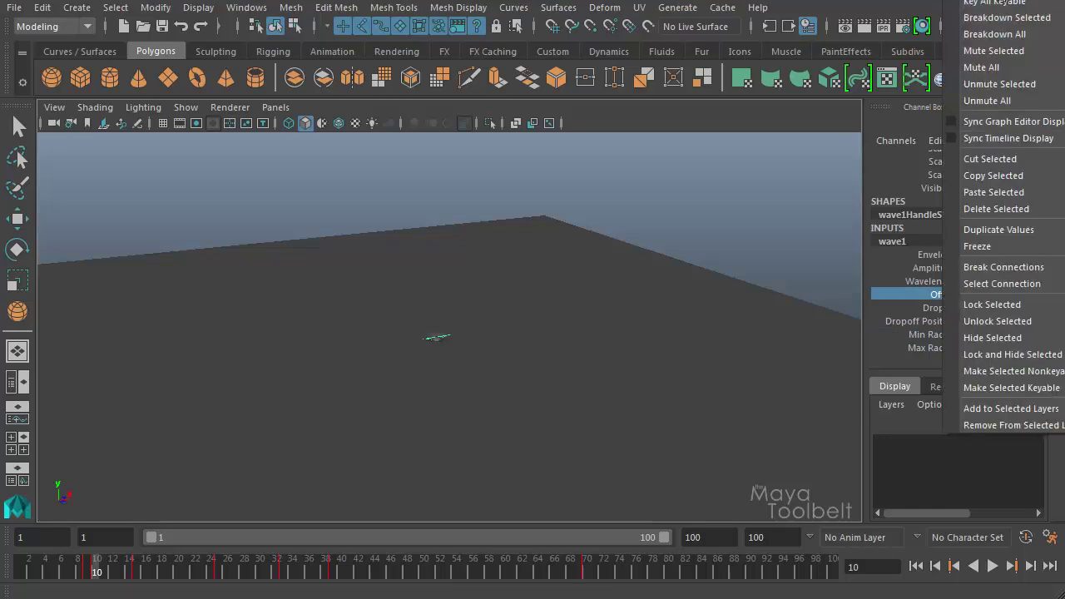
{"action": "key", "text": "Escape"}
Step: Try keying the wave deformer's Offset at -1 on frame 70 and play the animation from frame 7
{"action": "left_click_drag", "start_coordinate": [108, 568], "coordinate": [587, 571]}
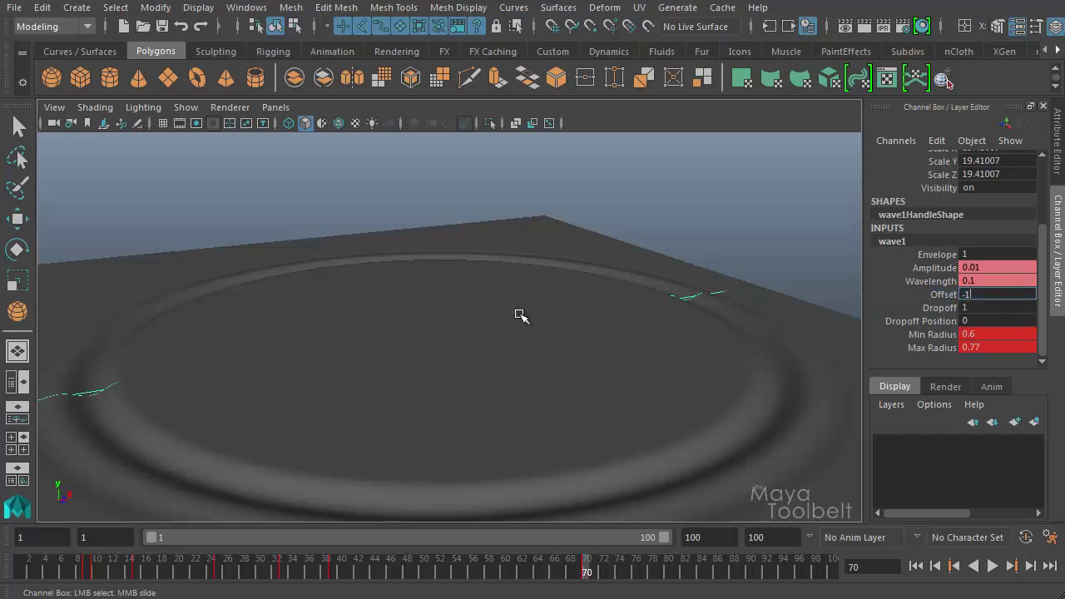
{"action": "left_click", "coordinate": [944, 294]}
{"action": "right_click", "coordinate": [944, 295]}
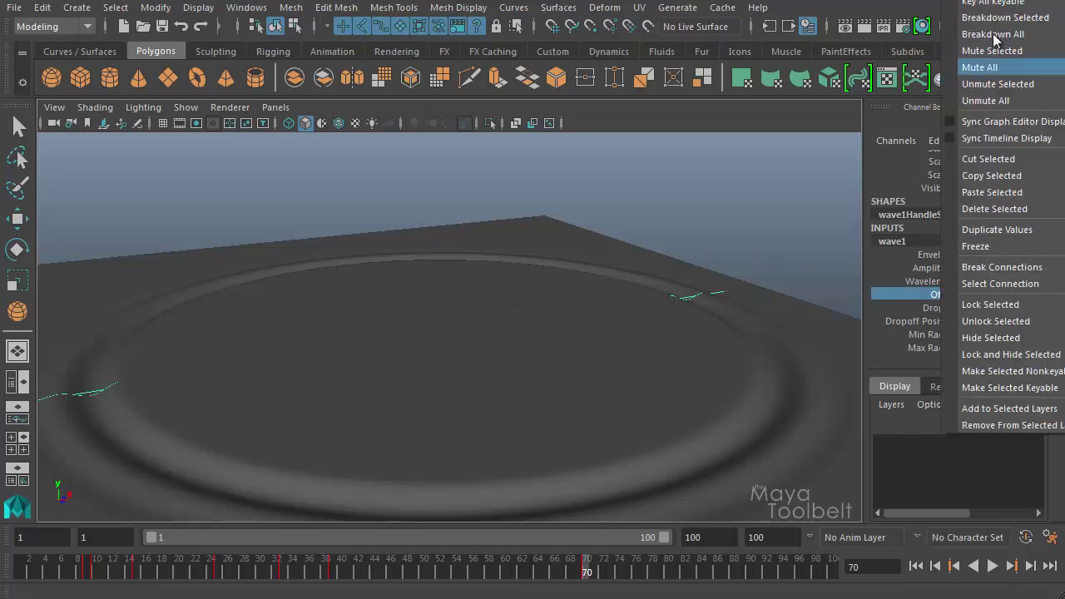
{"action": "left_click", "coordinate": [995, 3]}
{"action": "left_click", "coordinate": [83, 571]}
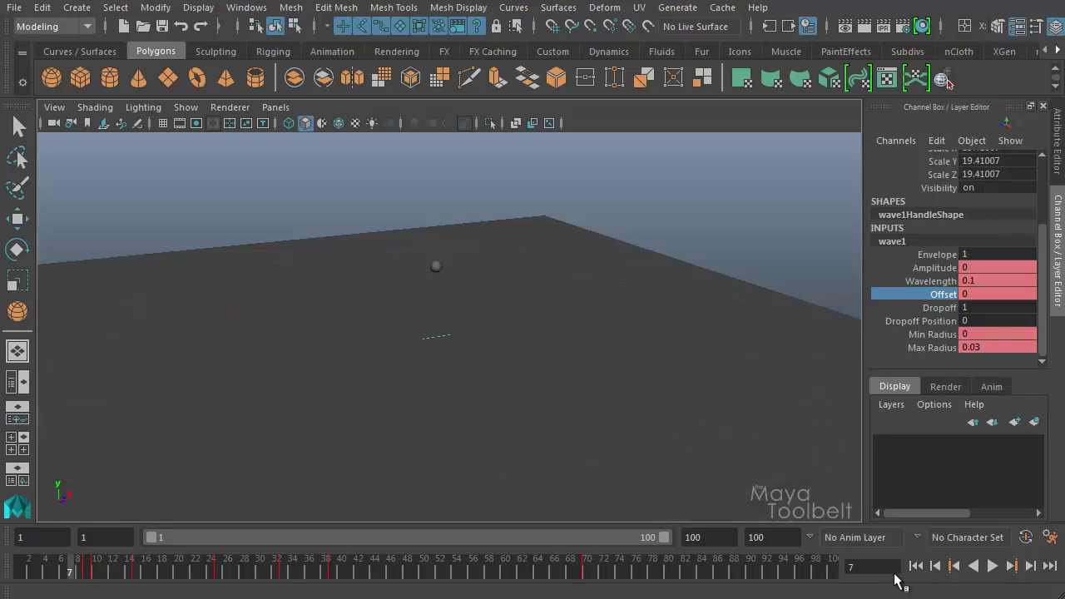
{"action": "left_click", "coordinate": [993, 566]}
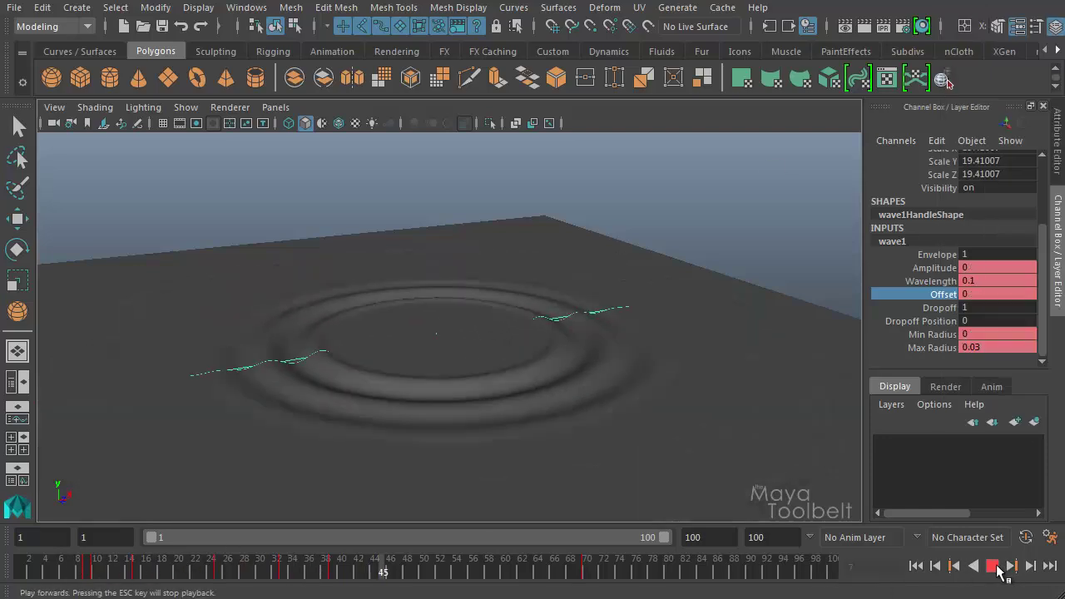
{"action": "left_click", "coordinate": [993, 566]}
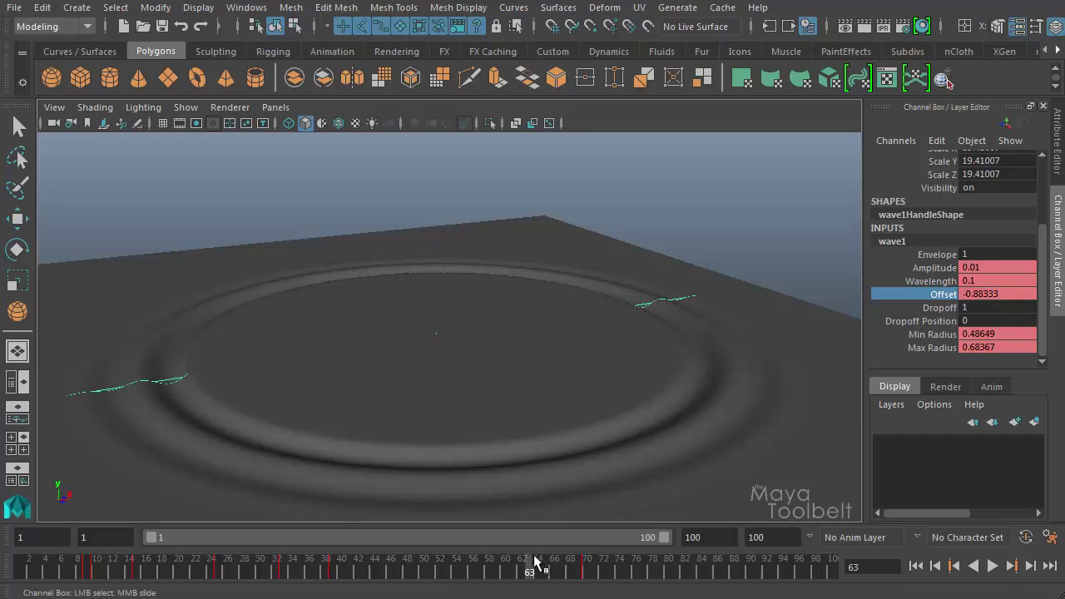
Step: At frame 70, set the wave deformer's Offset to -0.2 and key it
{"action": "left_click", "coordinate": [589, 573]}
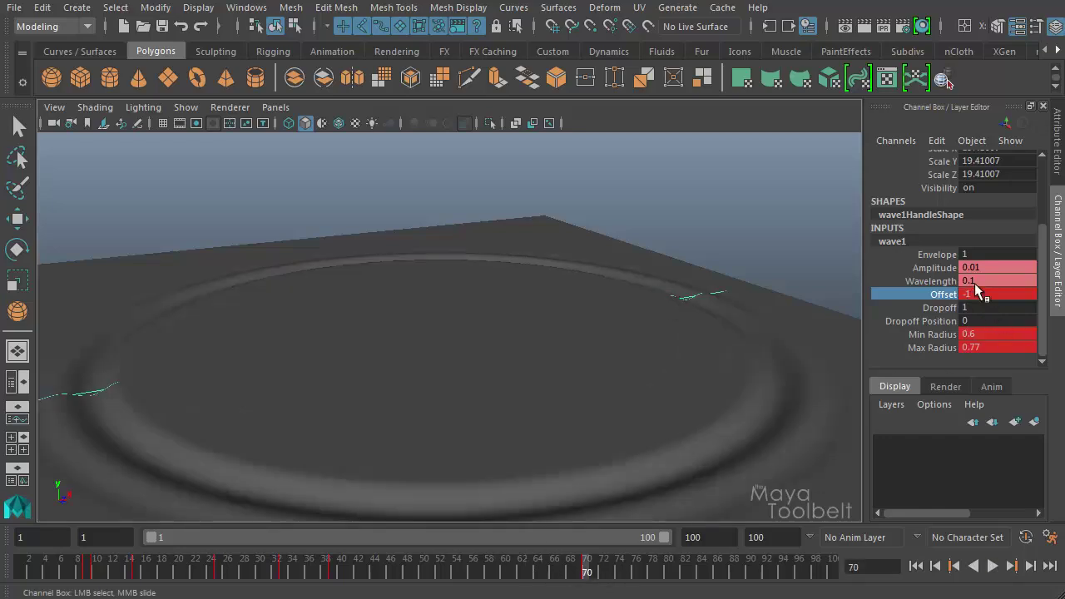
{"action": "double_click", "coordinate": [975, 292]}
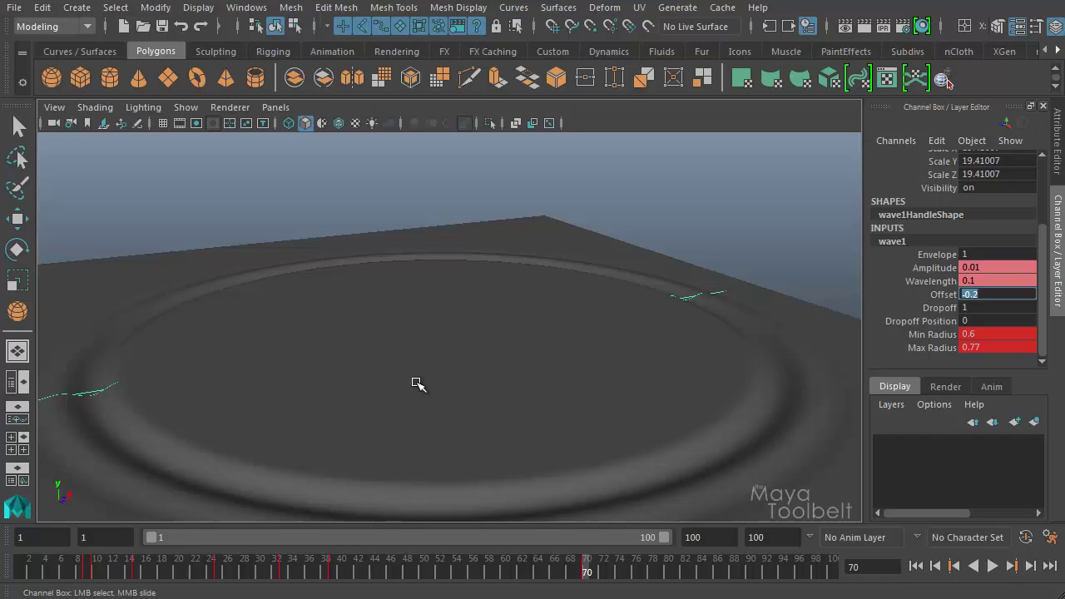
{"action": "left_click", "coordinate": [937, 295]}
{"action": "right_click", "coordinate": [936, 296]}
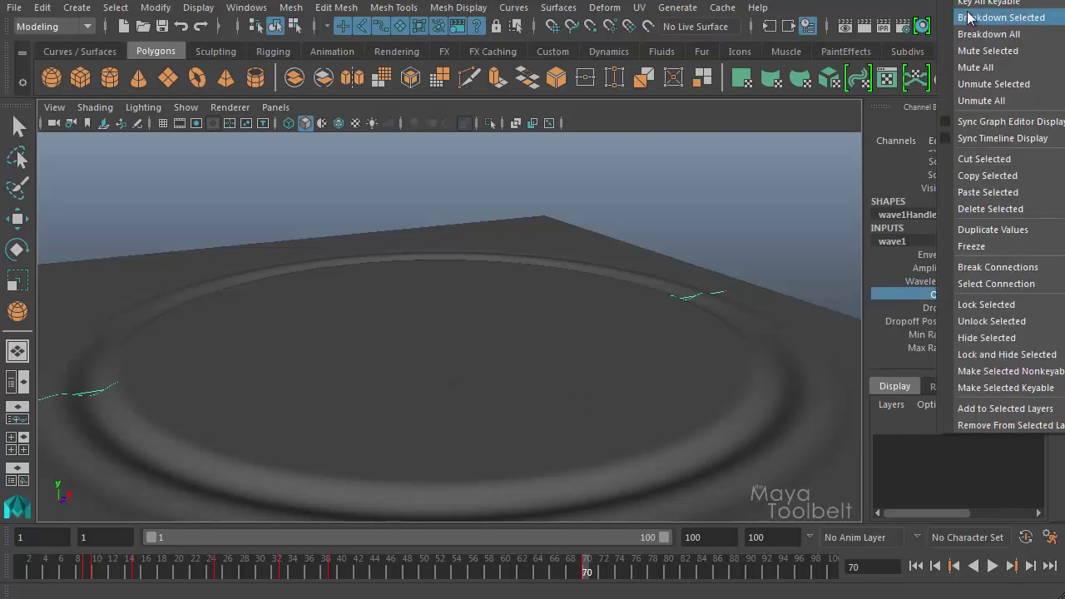
{"action": "left_click", "coordinate": [968, 1]}
Step: Play the animation from frame 9 and scrub around frame 24 to review the ripple motion with the keyed Offset
{"action": "left_click_drag", "start_coordinate": [178, 573], "coordinate": [227, 581]}
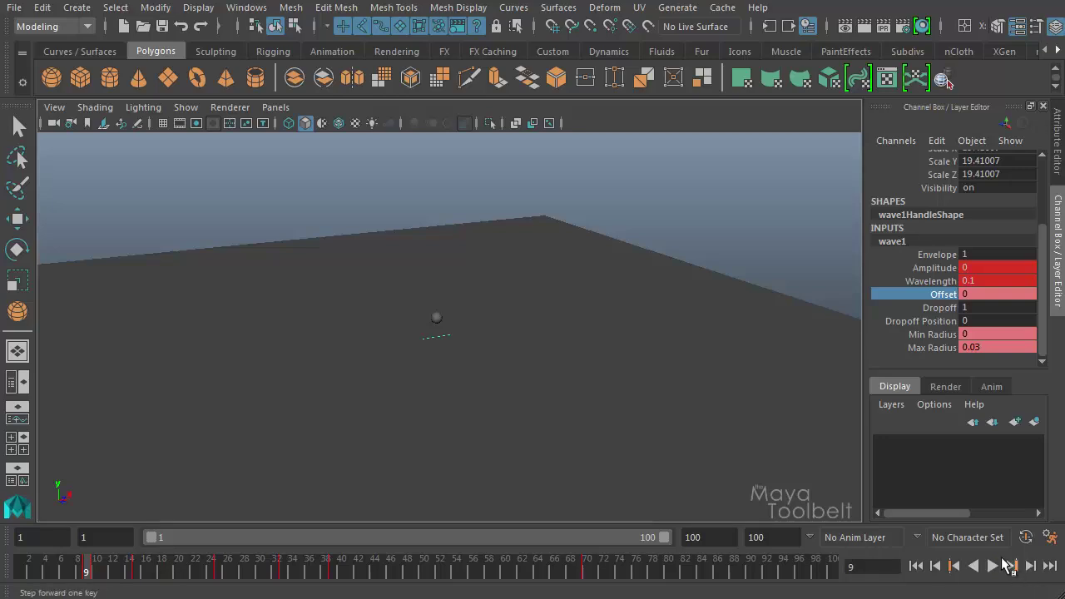
{"action": "left_click", "coordinate": [994, 568]}
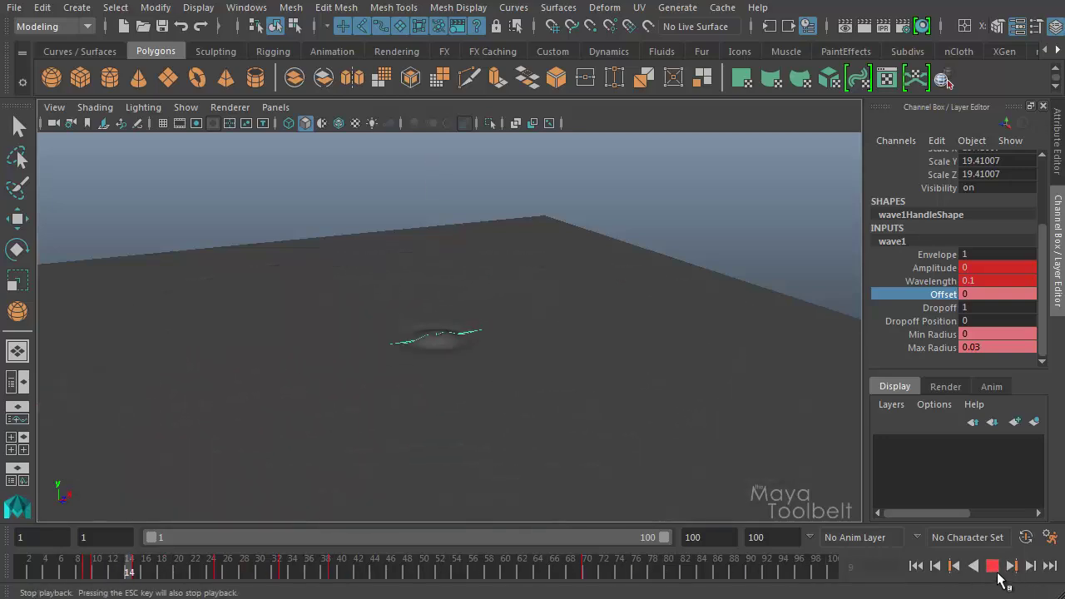
{"action": "left_click", "coordinate": [996, 570]}
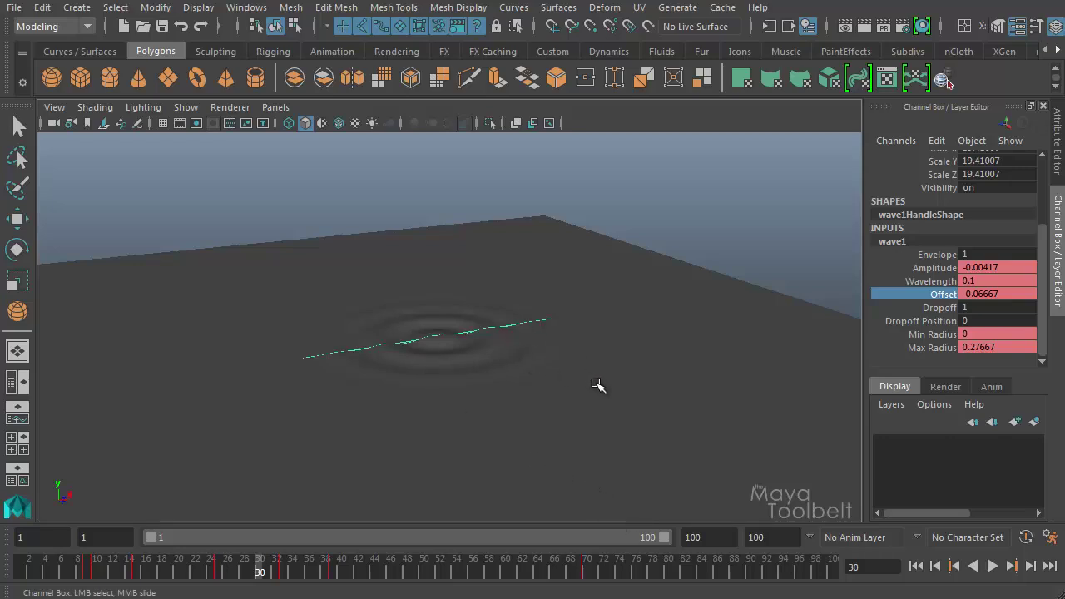
{"action": "left_click_drag", "start_coordinate": [287, 556], "coordinate": [210, 575]}
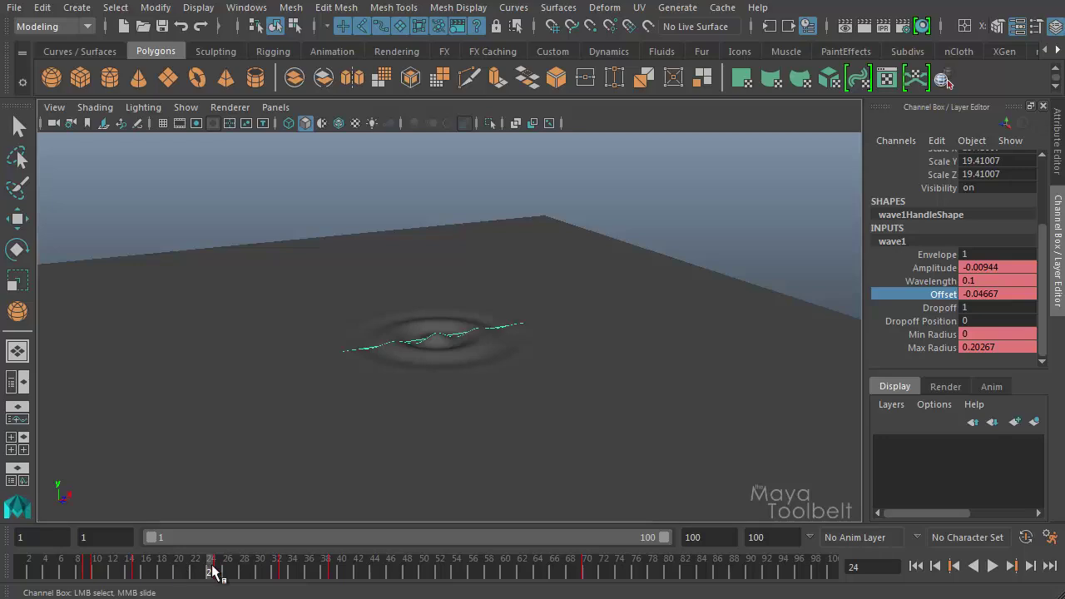
{"action": "key", "text": "alt+v"}
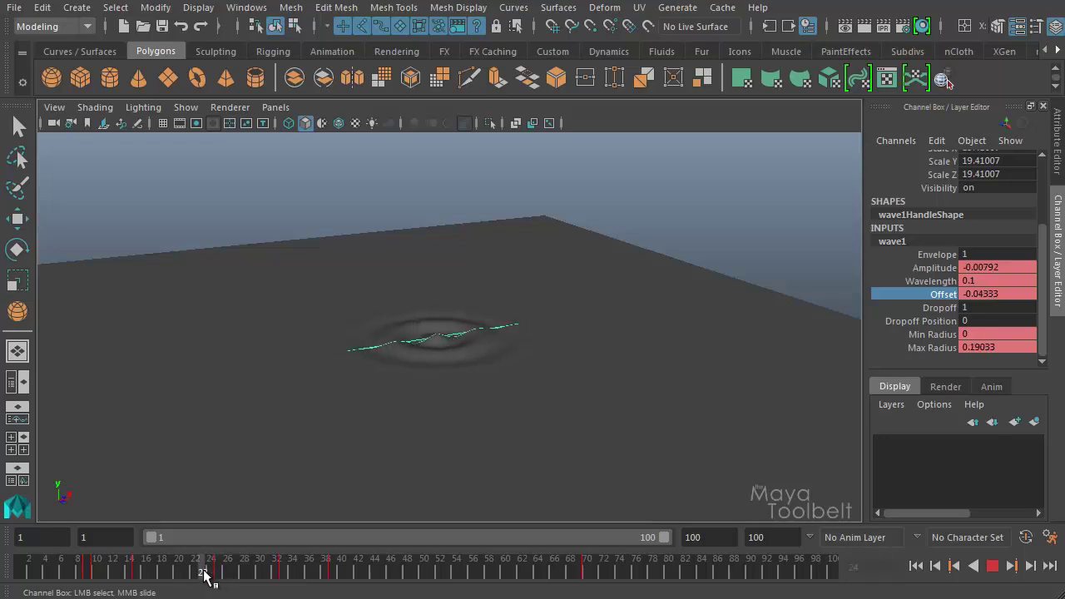
Step: At frame 26, key the wave deformer's Envelope at 1
{"action": "left_click_drag", "start_coordinate": [268, 574], "coordinate": [225, 574]}
{"action": "left_click", "coordinate": [931, 255]}
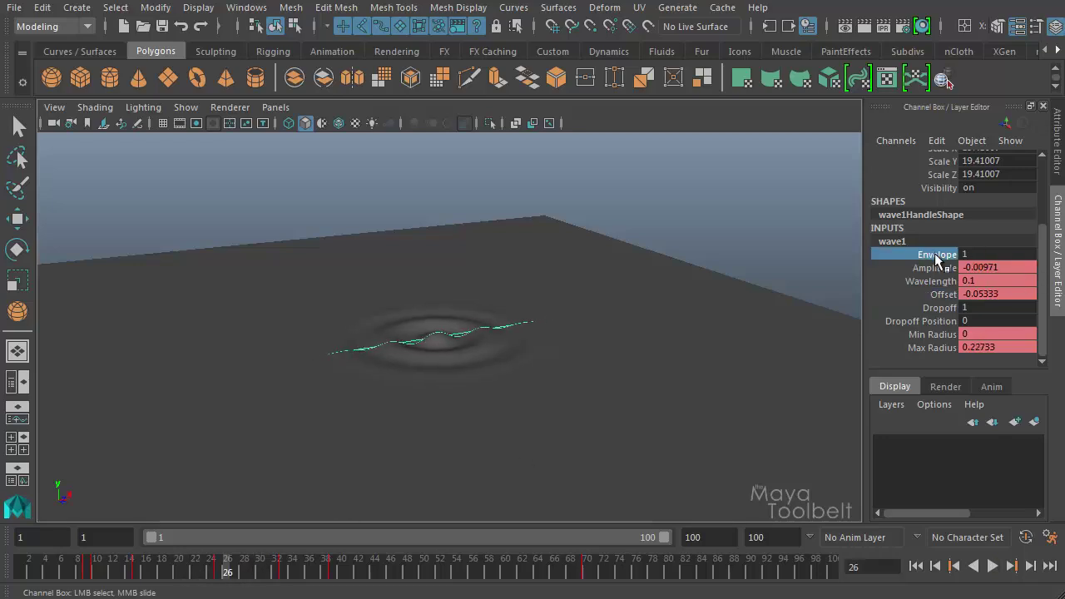
{"action": "right_click", "coordinate": [938, 259]}
{"action": "left_click", "coordinate": [984, 0]}
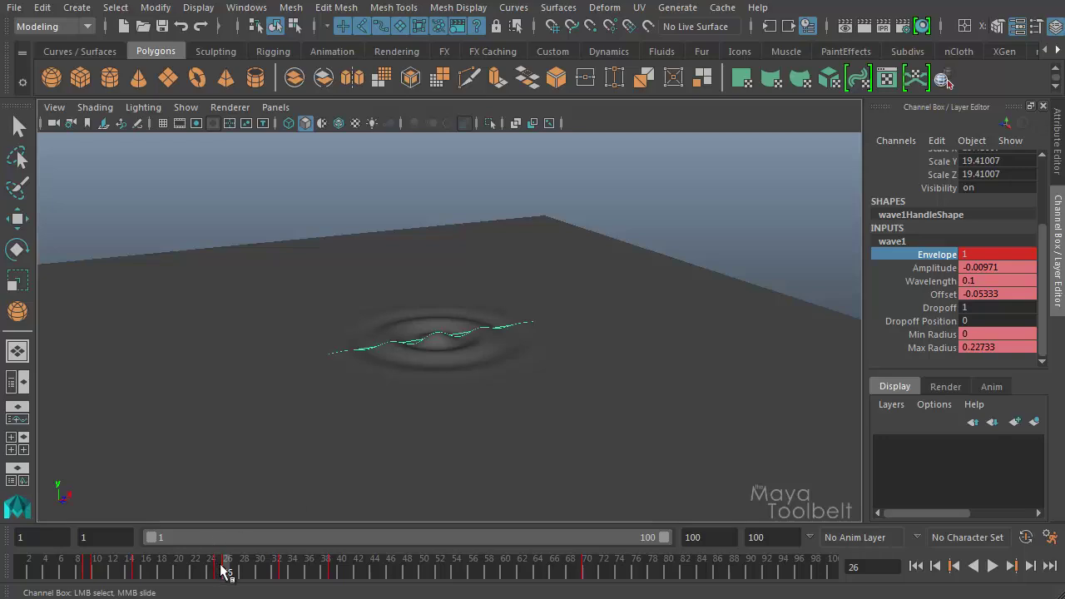
Step: At frame 70, set the wave deformer's Envelope to 0 and key it
{"action": "left_click_drag", "start_coordinate": [299, 573], "coordinate": [589, 573]}
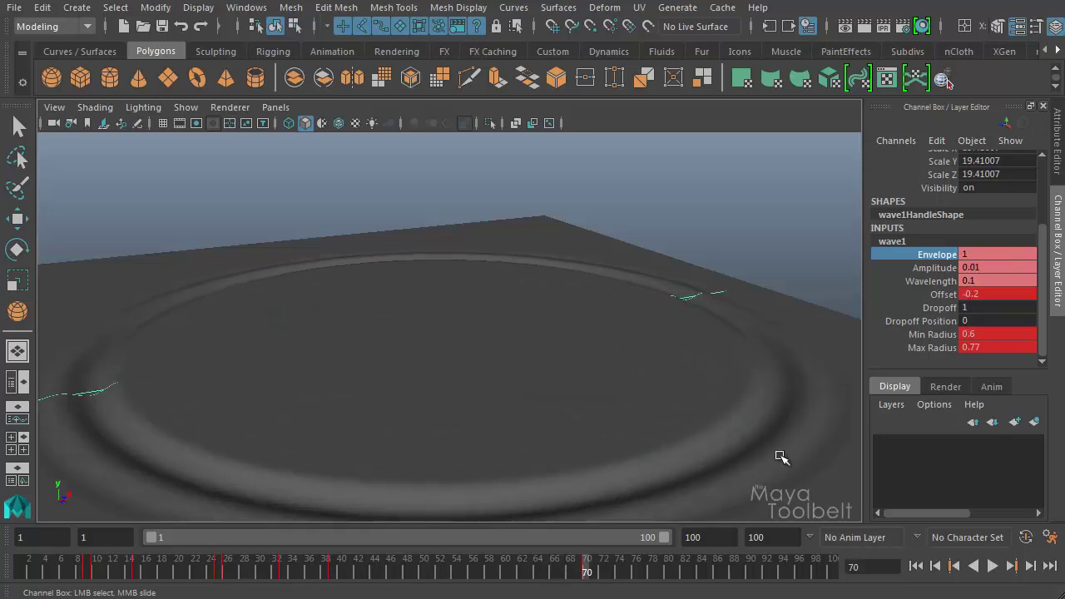
{"action": "left_click", "coordinate": [988, 255]}
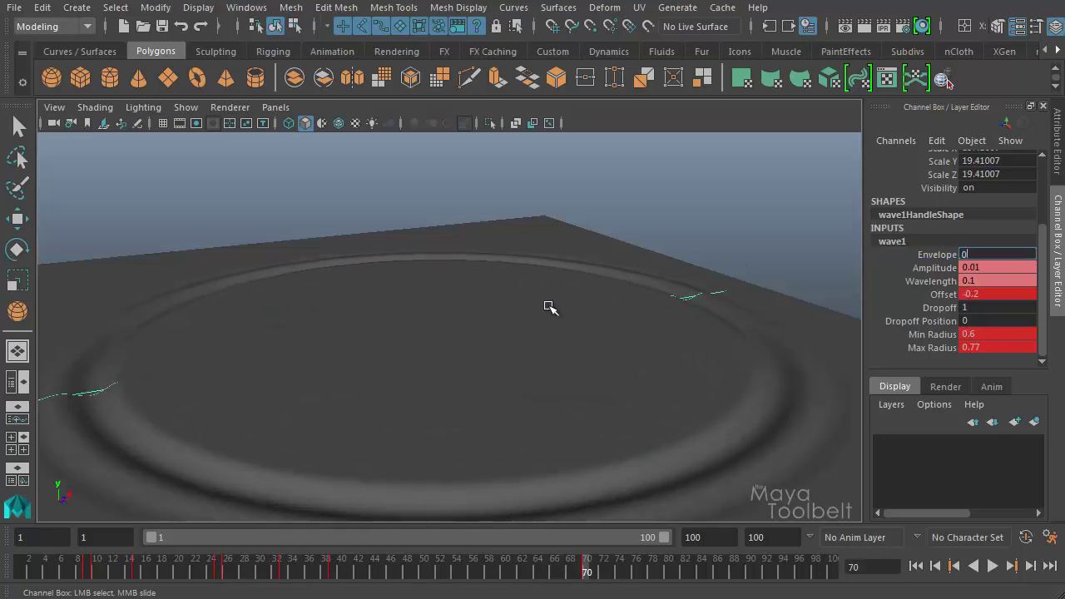
{"action": "key", "text": "Return"}
{"action": "left_click", "coordinate": [932, 255]}
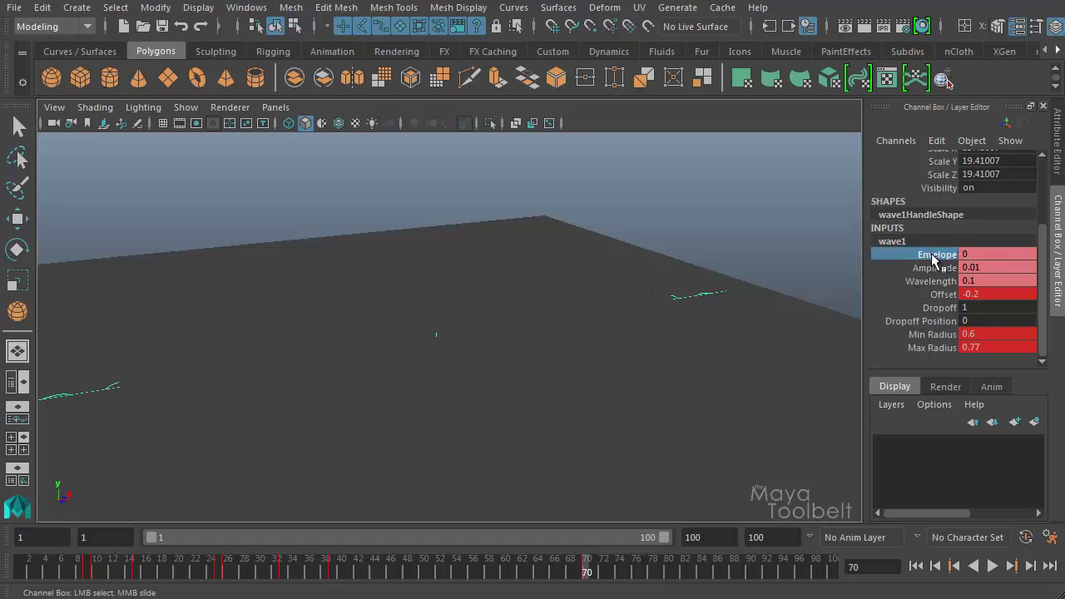
{"action": "right_click", "coordinate": [937, 258]}
{"action": "left_click", "coordinate": [999, 5]}
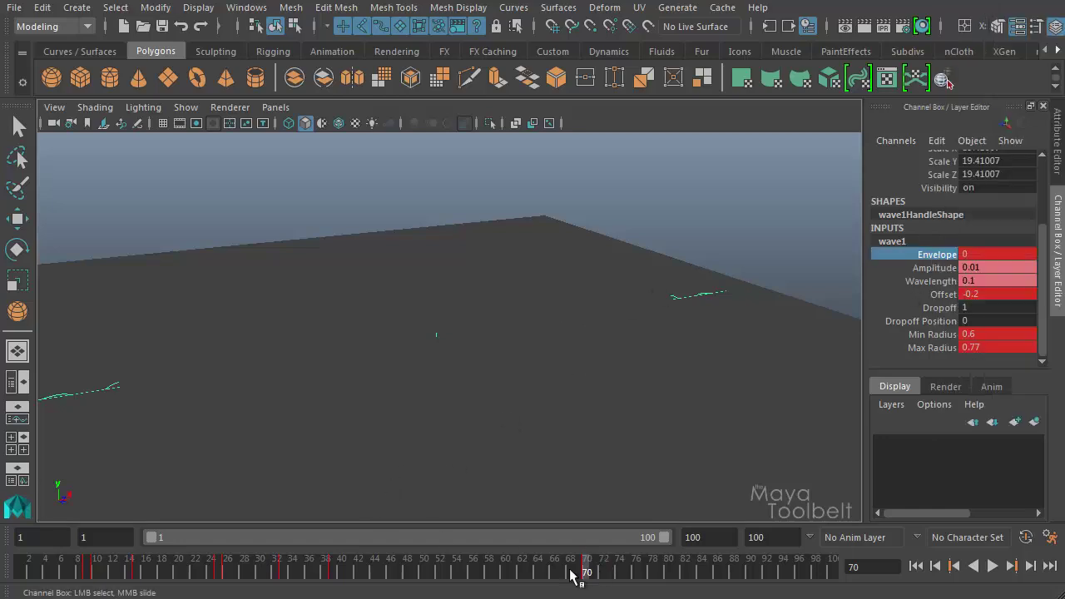
Step: Play the animation from frame 1 and view the plane from a higher angle to review the ripples with the keyed Envelope
{"action": "left_click_drag", "start_coordinate": [574, 574], "coordinate": [22, 572]}
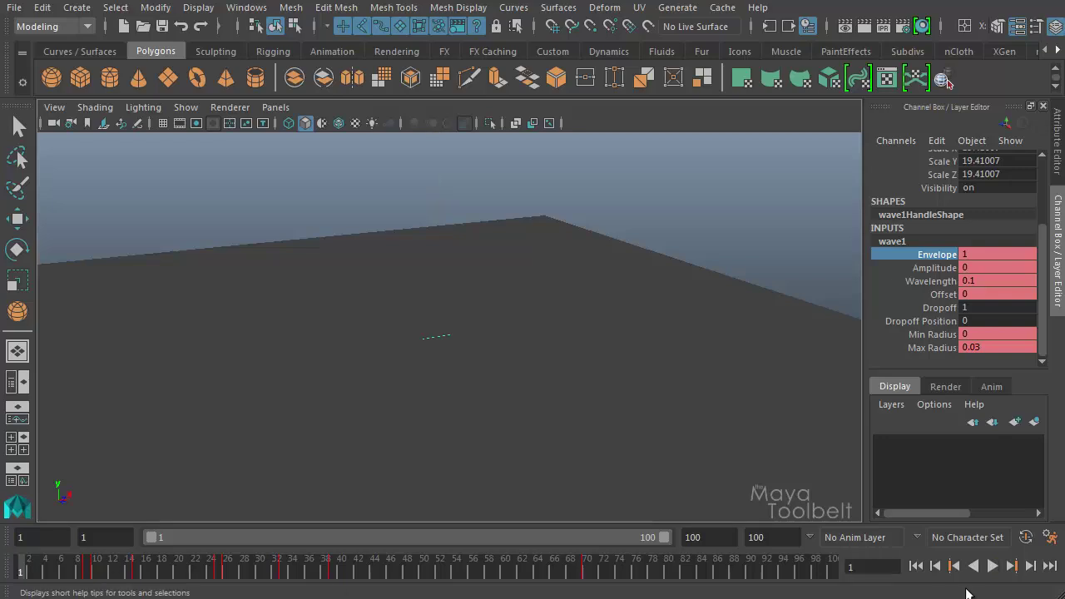
{"action": "left_click", "coordinate": [992, 566]}
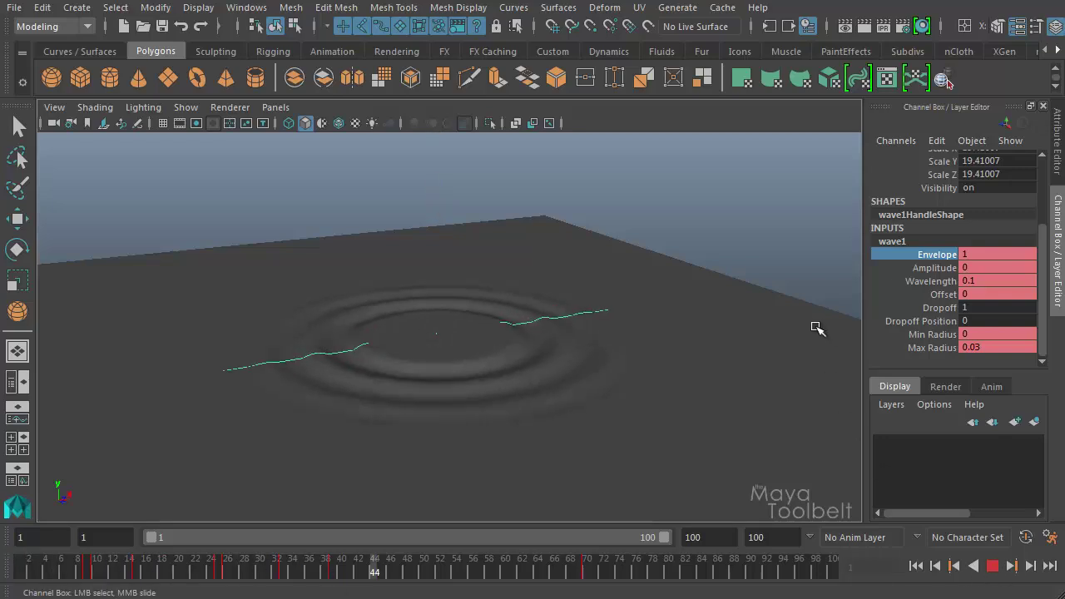
{"action": "left_click_drag", "start_coordinate": [642, 364], "coordinate": [619, 385], "text": "alt"}
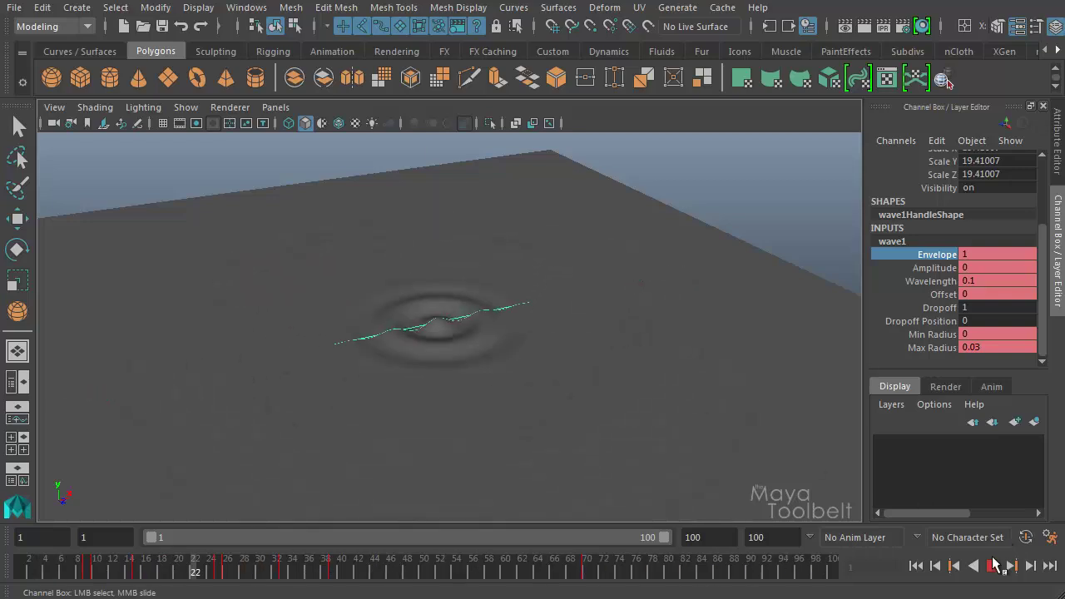
{"action": "left_click", "coordinate": [994, 568]}
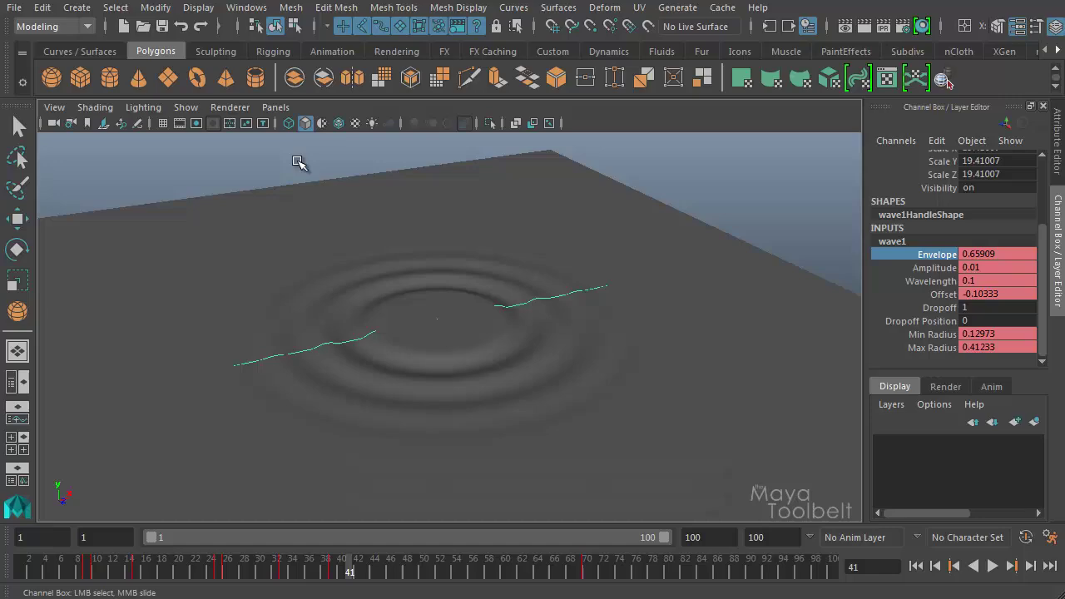
Step: Open the Graph Editor and inspect the wave1 Envelope, Wavelength, Min Radius and Max Radius curves
{"action": "left_click", "coordinate": [250, 9]}
{"action": "mouse_move", "coordinate": [340, 60]}
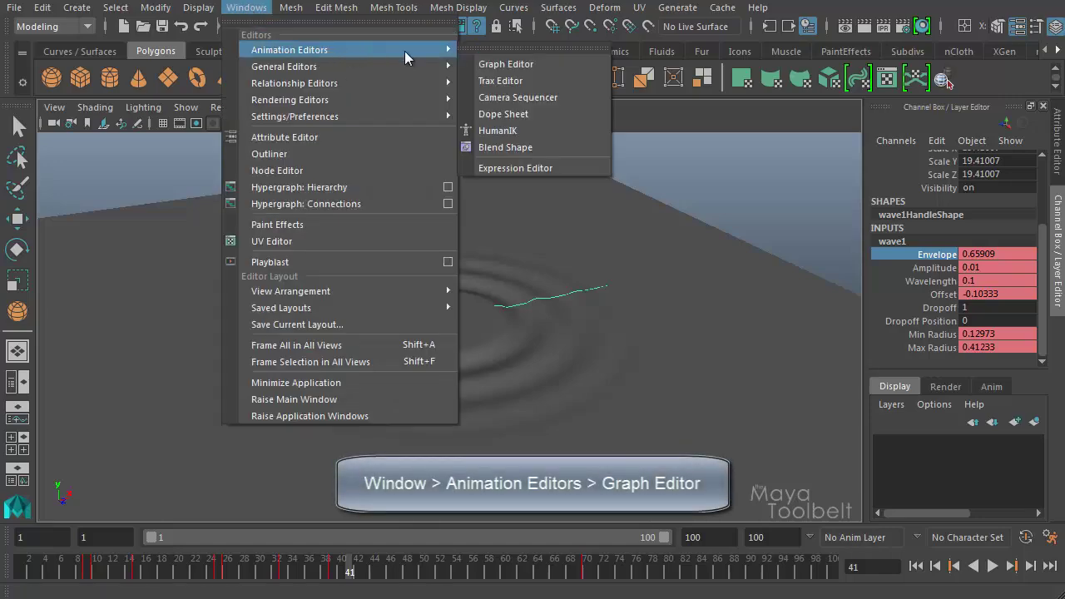
{"action": "left_click", "coordinate": [506, 64]}
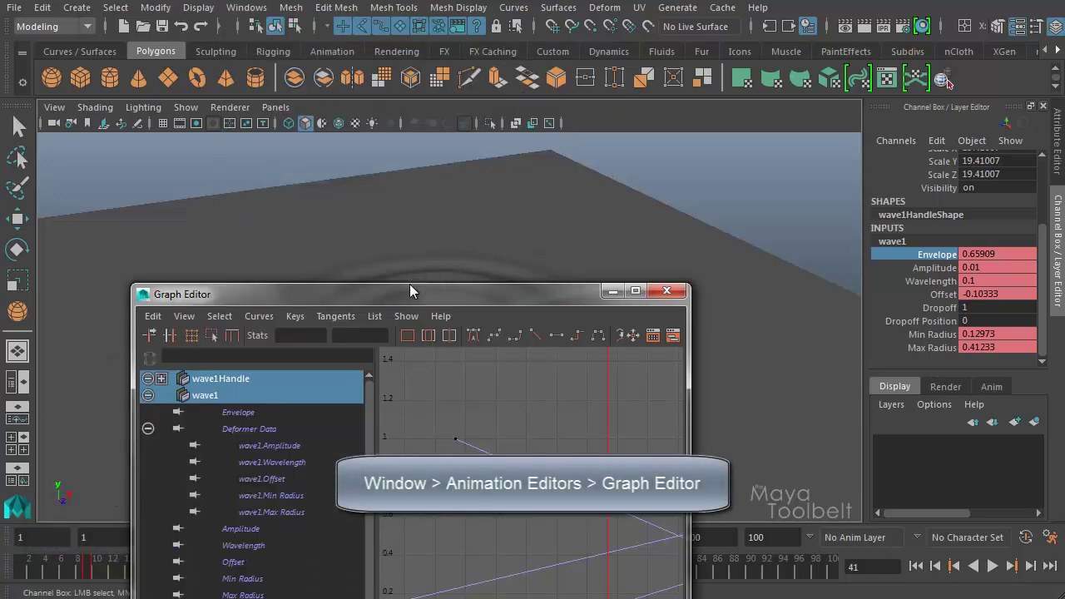
{"action": "left_click_drag", "start_coordinate": [351, 298], "coordinate": [263, 92]}
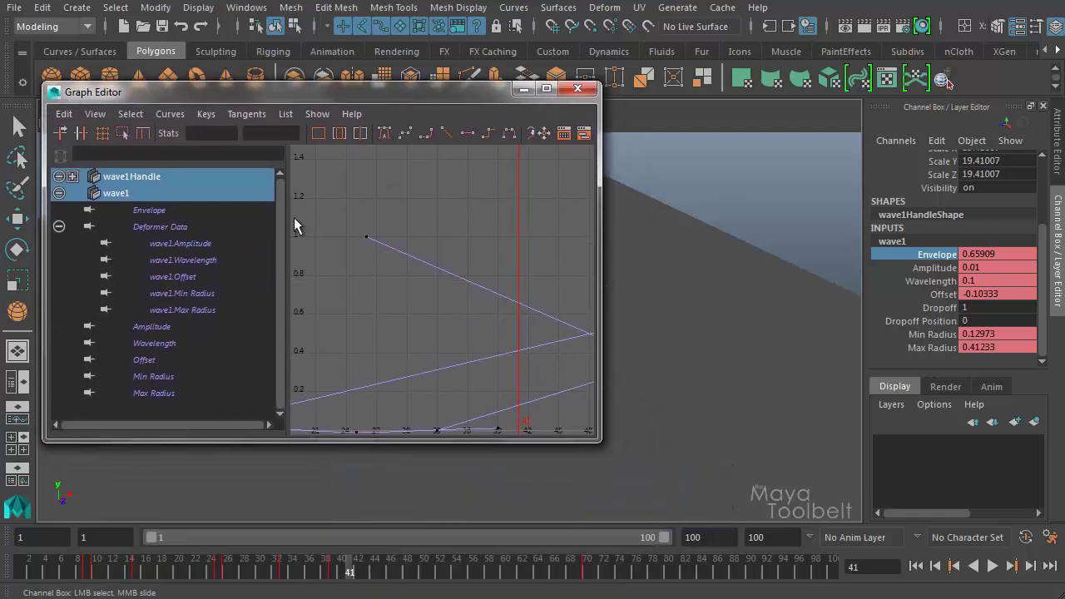
{"action": "left_click", "coordinate": [162, 211]}
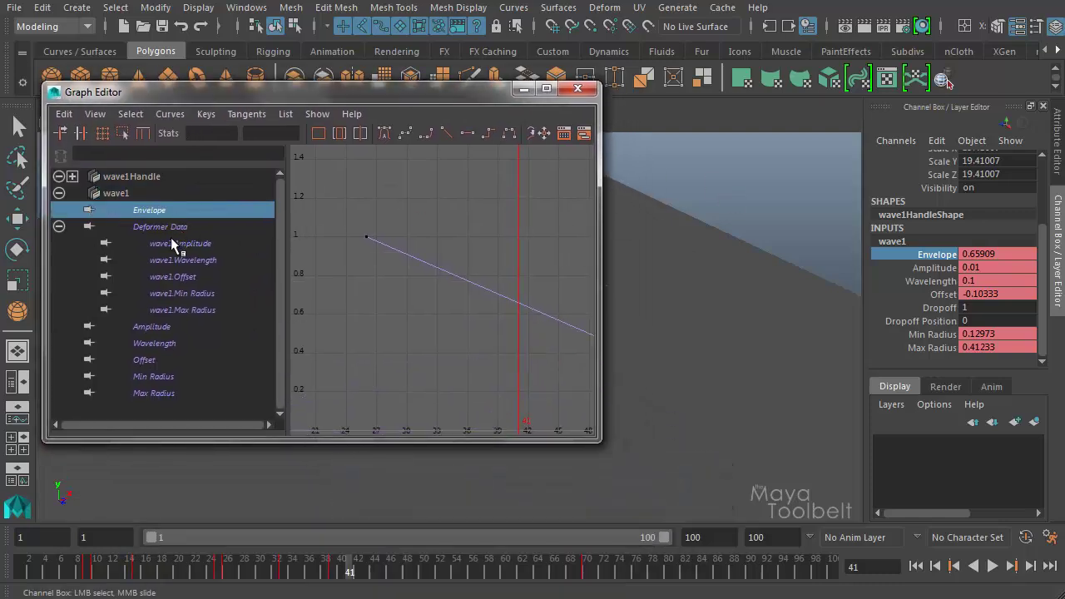
{"action": "left_click", "coordinate": [176, 261]}
{"action": "left_click", "coordinate": [183, 292]}
{"action": "left_click", "coordinate": [198, 312]}
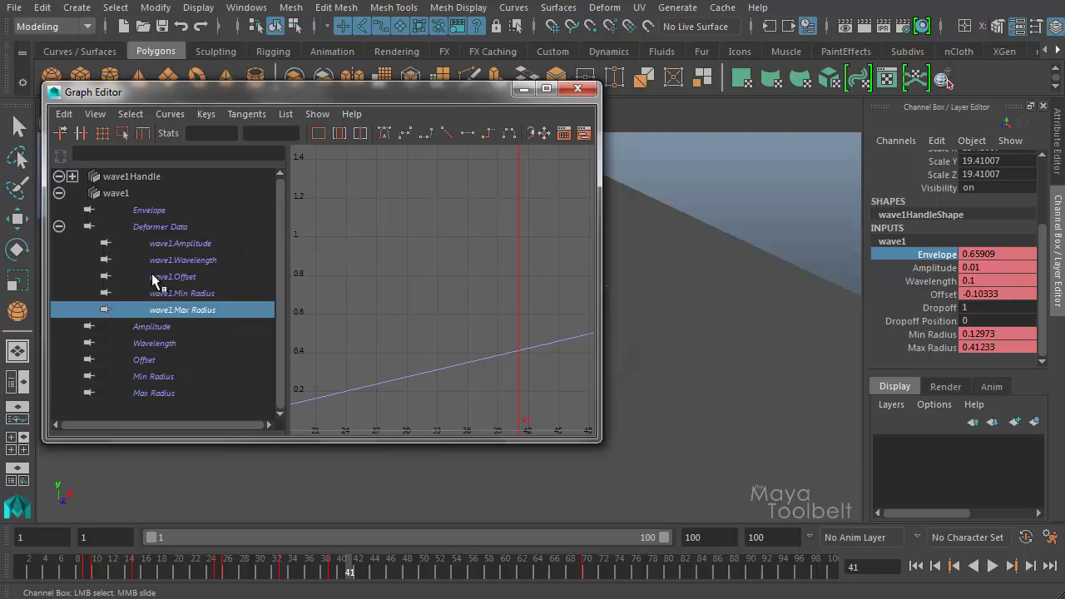
Step: Move the first key of the wave1 Min Radius curve to frame 20 in the Graph Editor
{"action": "left_click", "coordinate": [215, 294]}
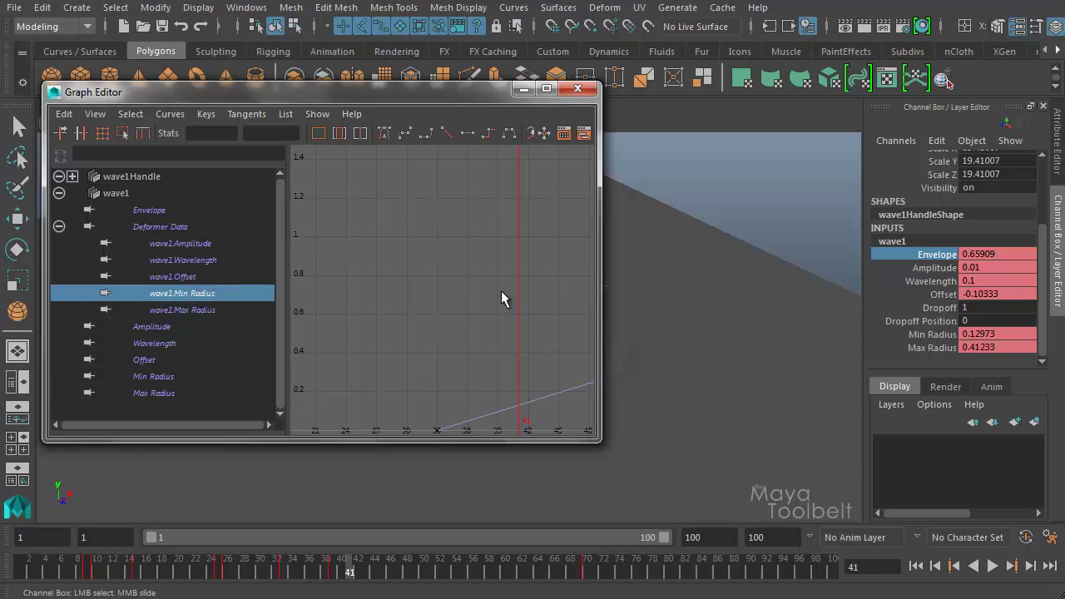
{"action": "key", "text": "f"}
{"action": "middle_click_drag", "start_coordinate": [459, 370], "coordinate": [501, 375], "text": "alt"}
{"action": "right_click_drag", "start_coordinate": [502, 374], "coordinate": [376, 321], "text": "alt"}
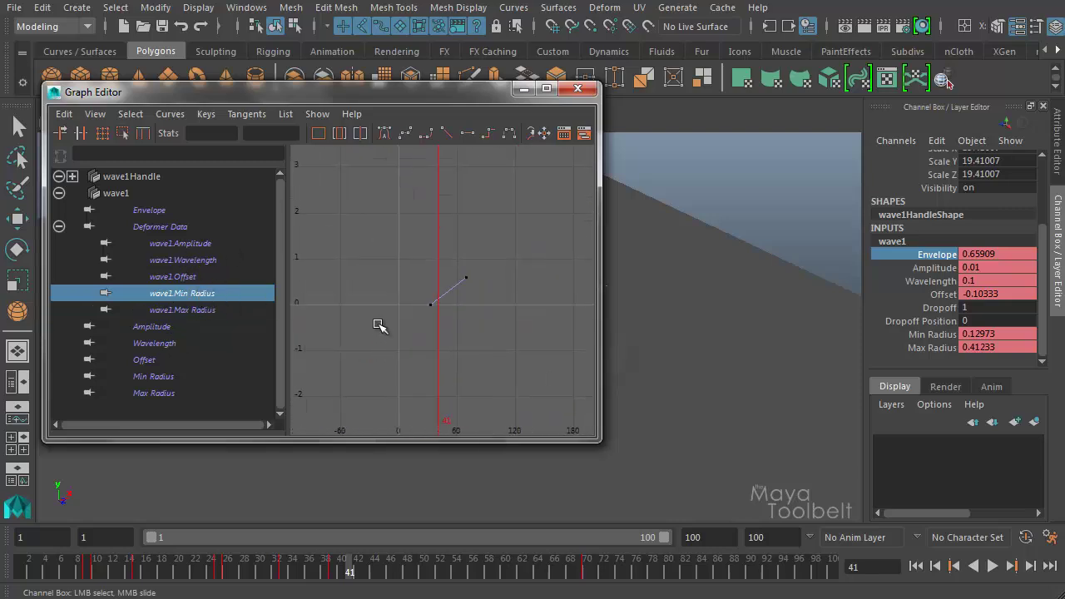
{"action": "left_click_drag", "start_coordinate": [436, 314], "coordinate": [450, 324]}
{"action": "right_click_drag", "start_coordinate": [344, 327], "coordinate": [414, 359], "text": "alt"}
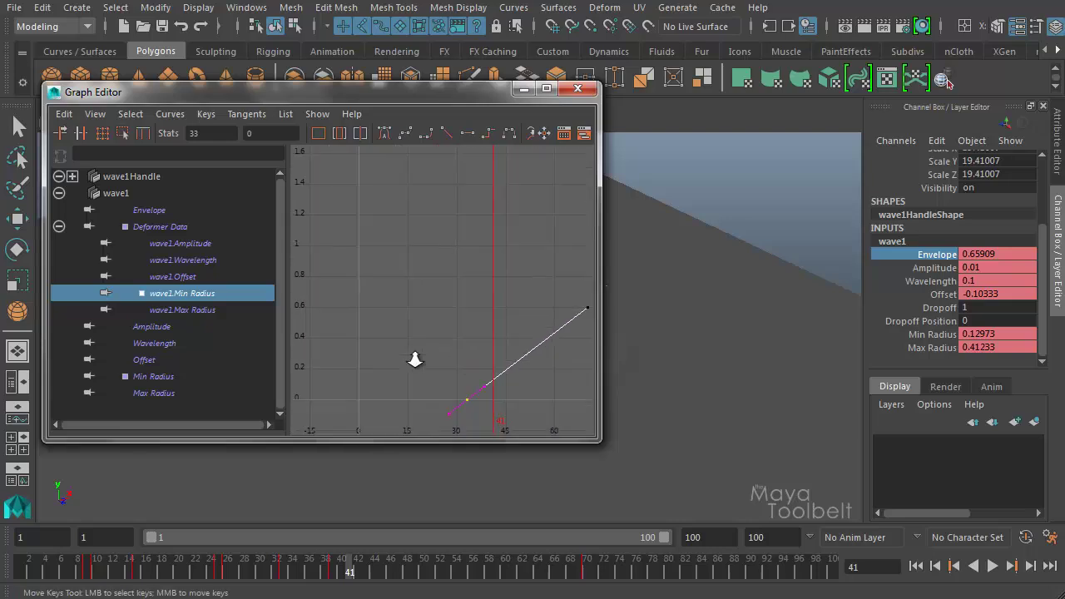
{"action": "middle_click_drag", "start_coordinate": [458, 351], "coordinate": [434, 300], "text": "alt"}
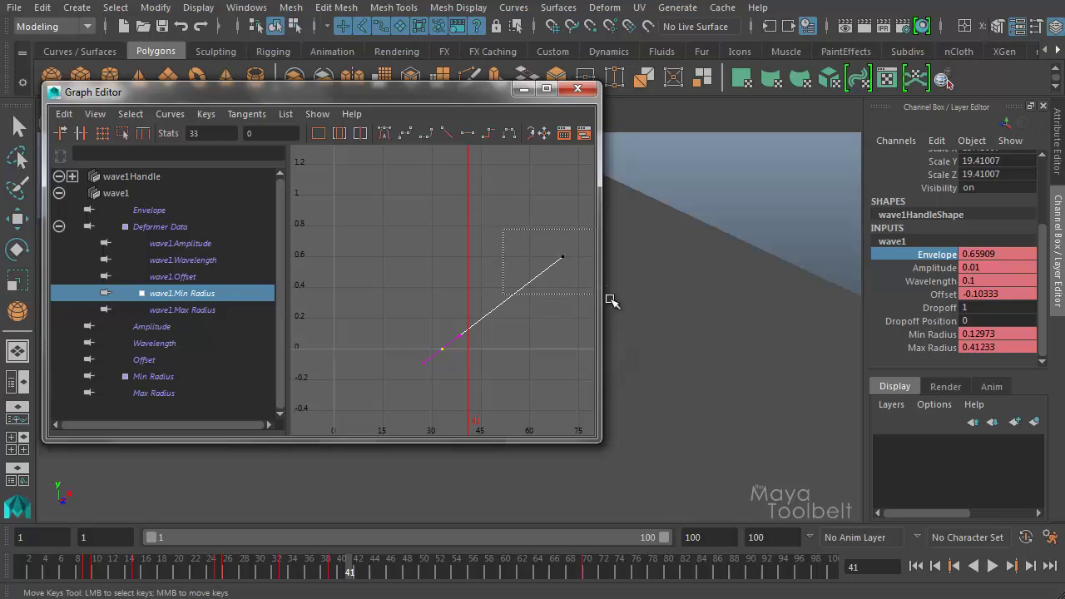
{"action": "left_click_drag", "start_coordinate": [458, 334], "coordinate": [426, 372]}
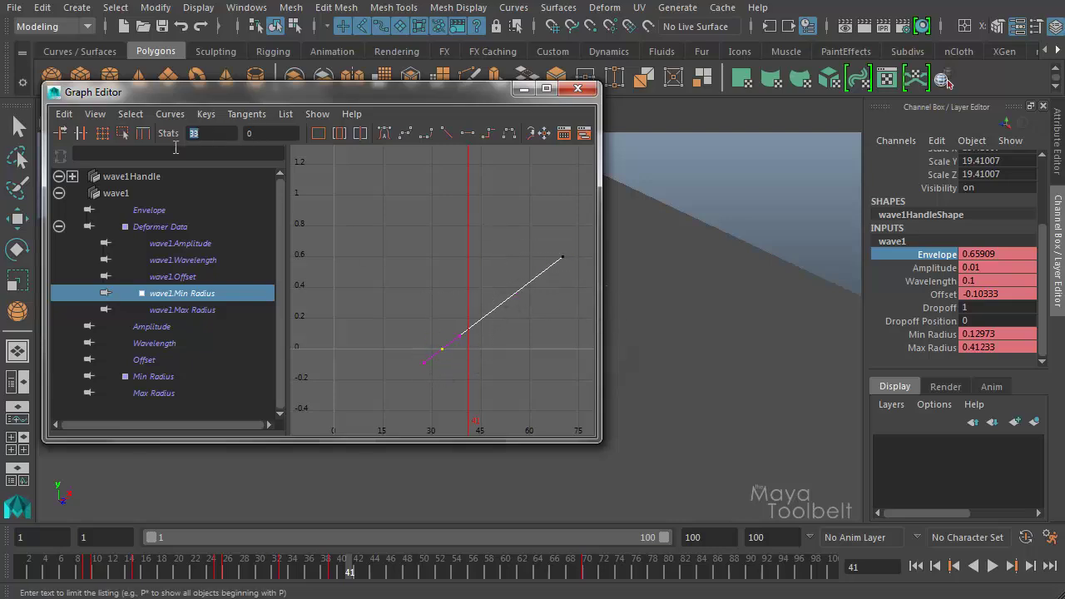
{"action": "key", "text": "Return"}
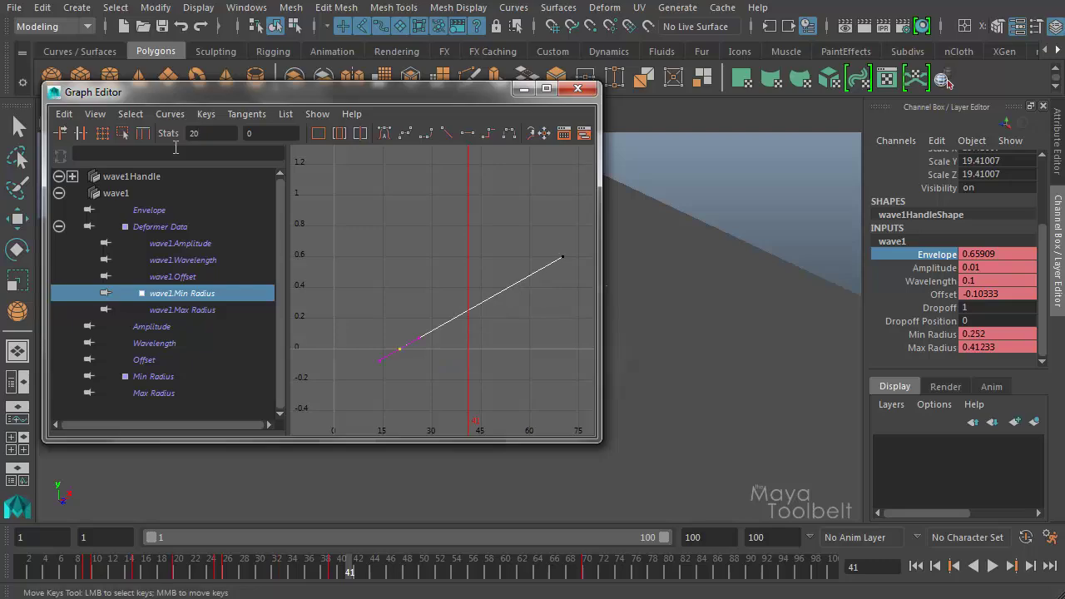
Step: Minimize the Graph Editor, play the animation from the start and scrub to frame 22 to review the earlier Min Radius growth
{"action": "left_click", "coordinate": [523, 88]}
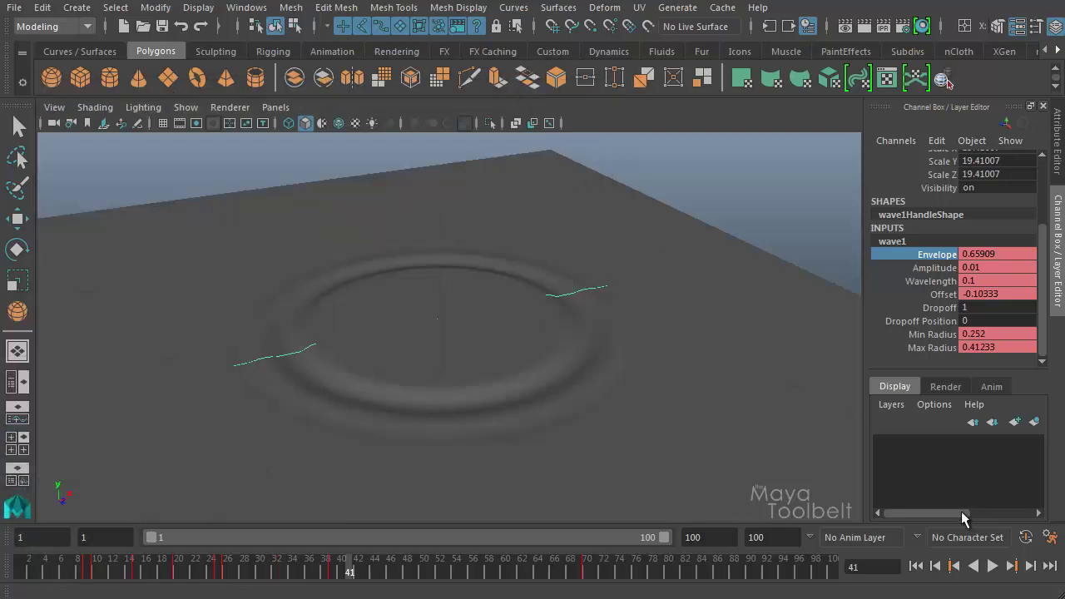
{"action": "left_click", "coordinate": [916, 566]}
{"action": "left_click", "coordinate": [992, 566]}
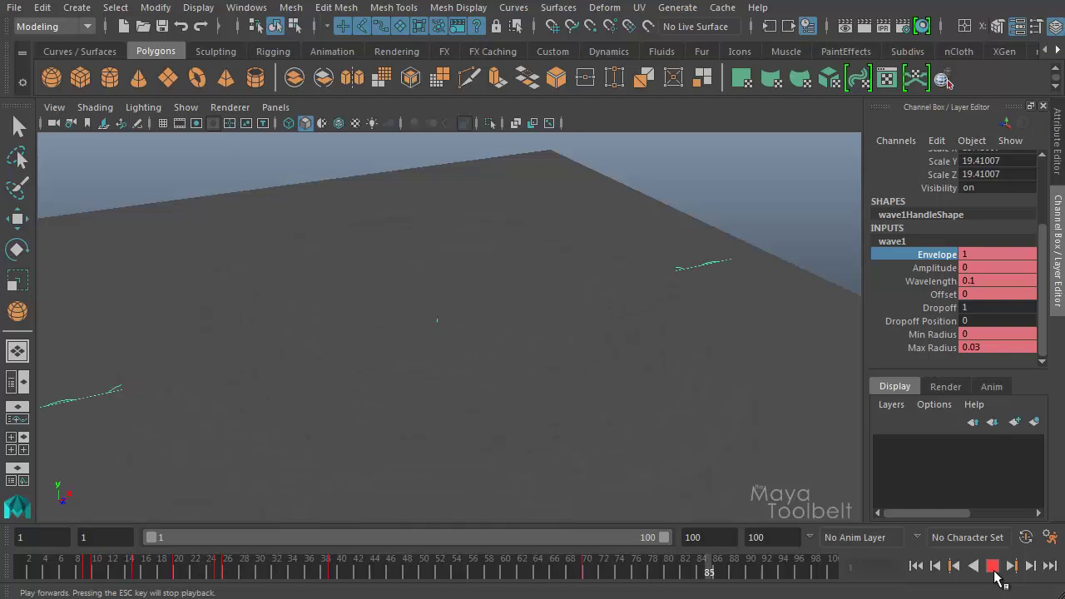
{"action": "left_click", "coordinate": [993, 568]}
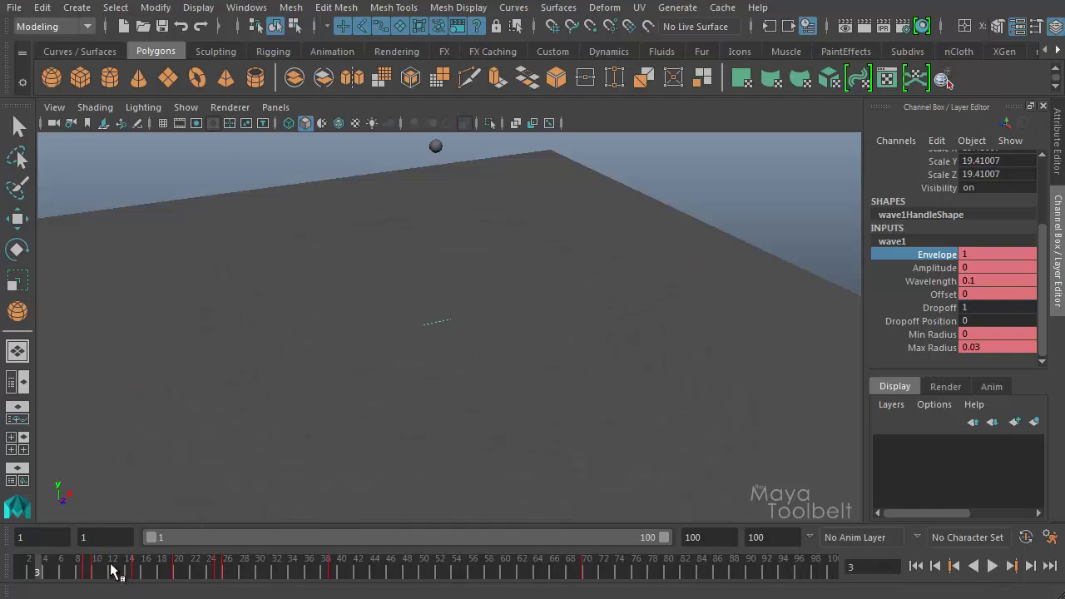
{"action": "left_click_drag", "start_coordinate": [114, 571], "coordinate": [195, 569]}
Step: Restore the Graph Editor and delete the last two keys of the Amplitude curve, near frames 25 and 39
{"action": "left_click", "coordinate": [166, 597]}
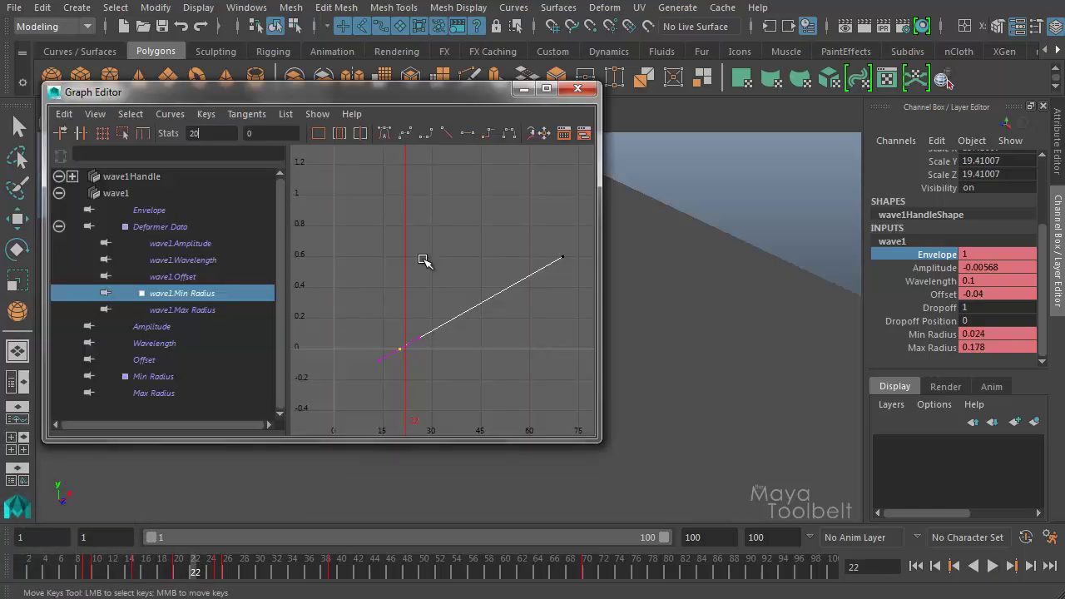
{"action": "left_click", "coordinate": [164, 328]}
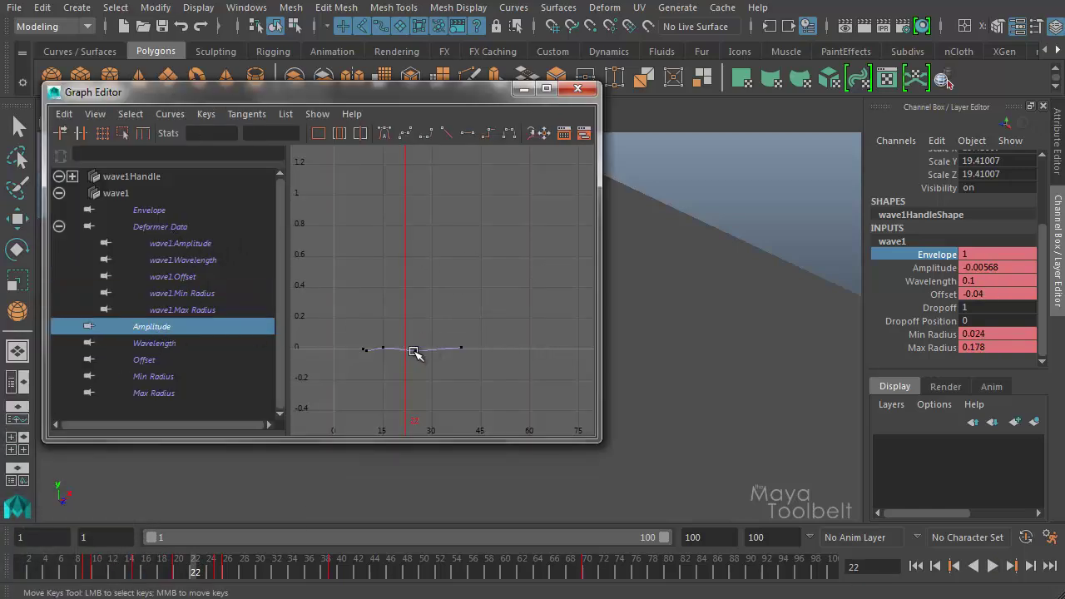
{"action": "key", "text": "f"}
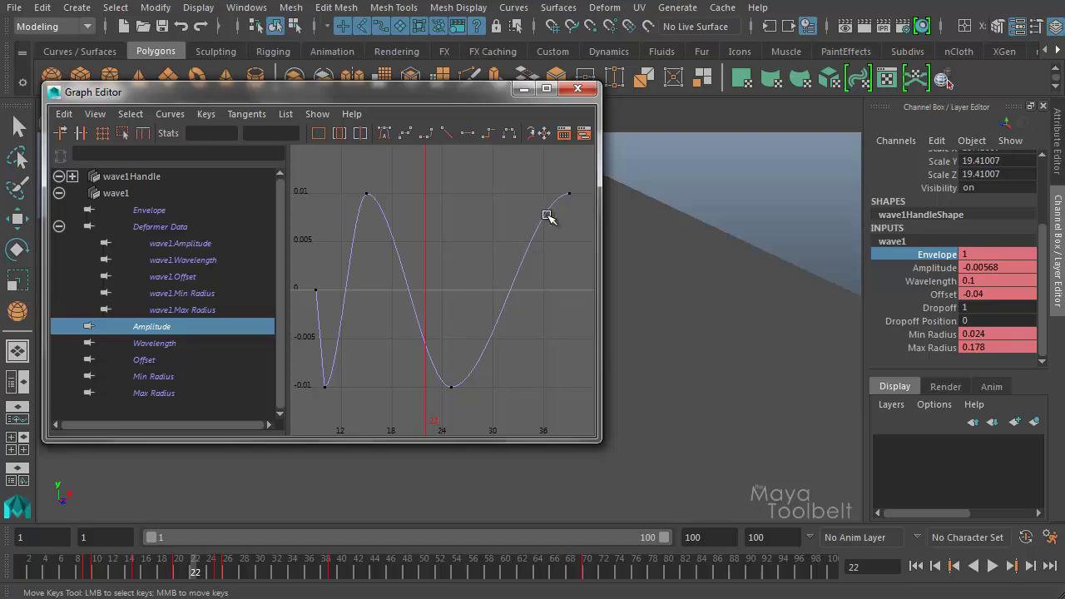
{"action": "left_click_drag", "start_coordinate": [551, 265], "coordinate": [436, 392]}
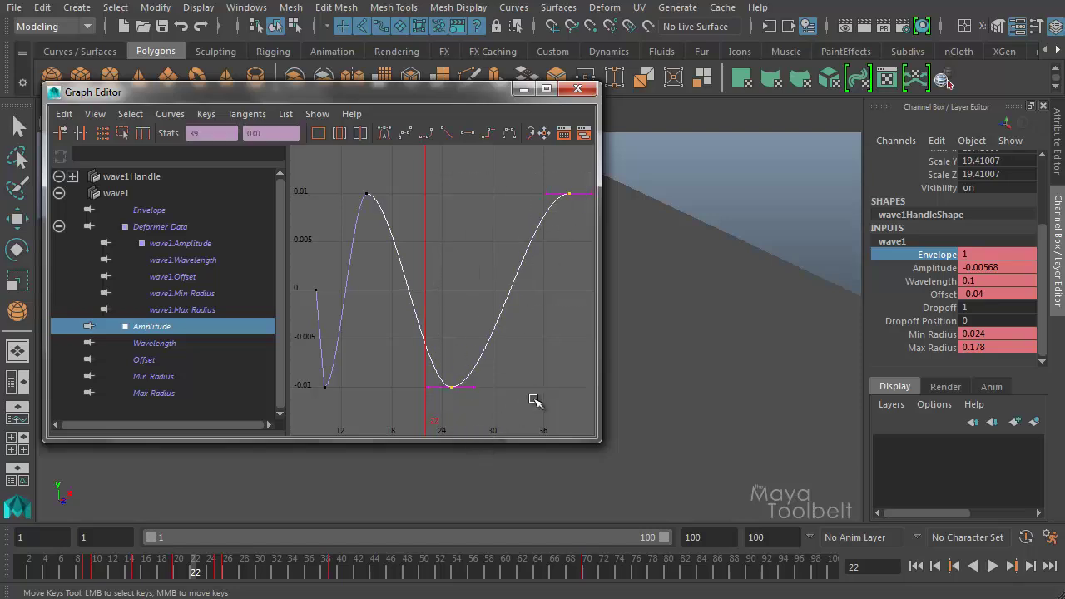
{"action": "key", "text": "Delete"}
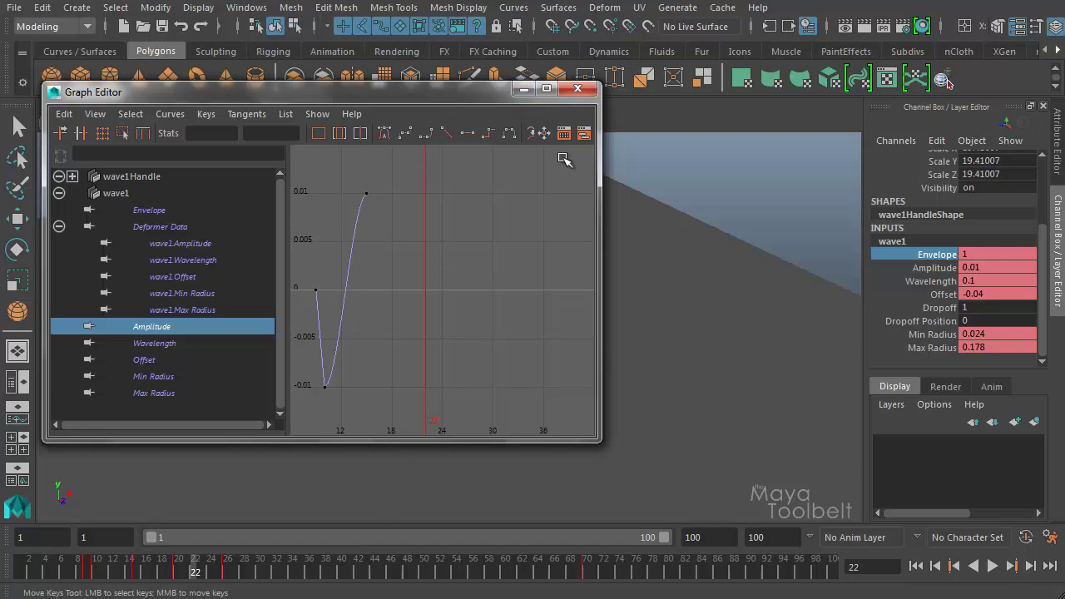
Step: At frame 70, set the wave deformer's Amplitude to 0 and key it, check its whole curve and minimize the Graph Editor
{"action": "left_click_drag", "start_coordinate": [537, 566], "coordinate": [588, 575]}
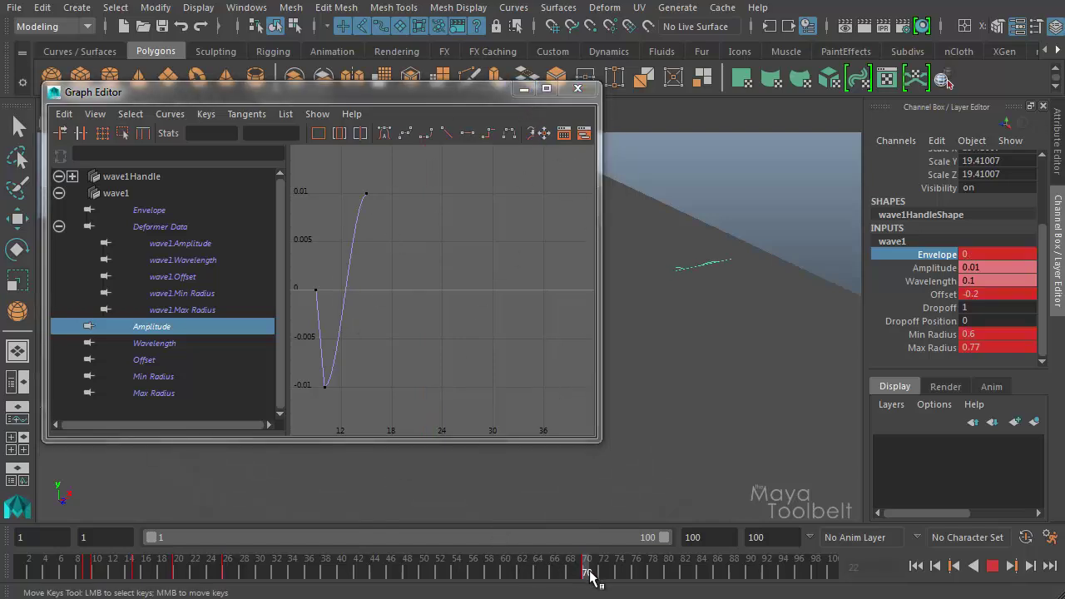
{"action": "left_click", "coordinate": [982, 267]}
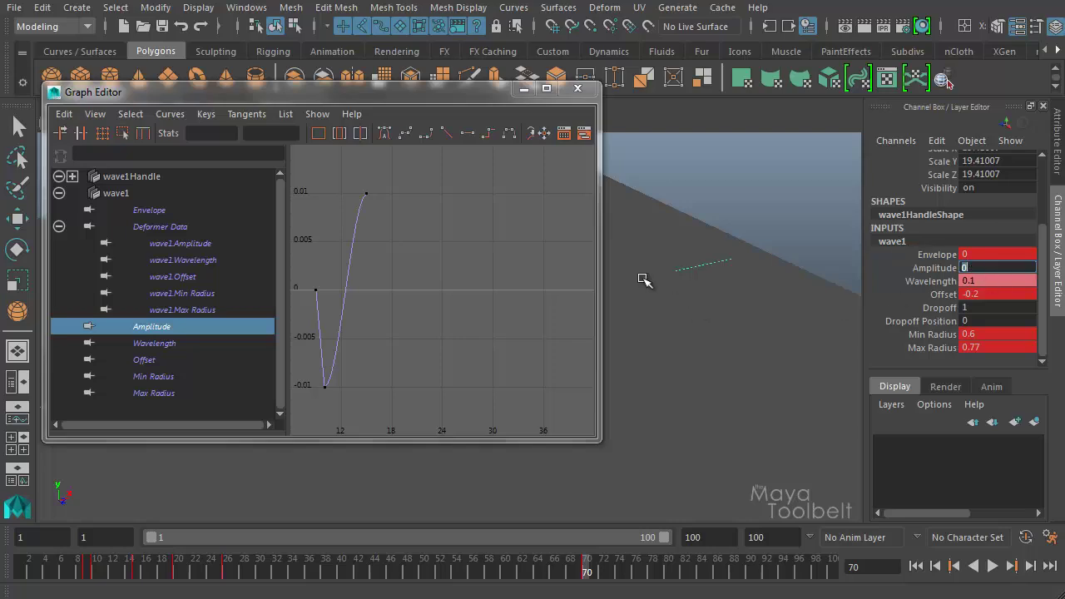
{"action": "type", "text": "0"}
{"action": "left_click", "coordinate": [936, 267]}
{"action": "right_click", "coordinate": [938, 268]}
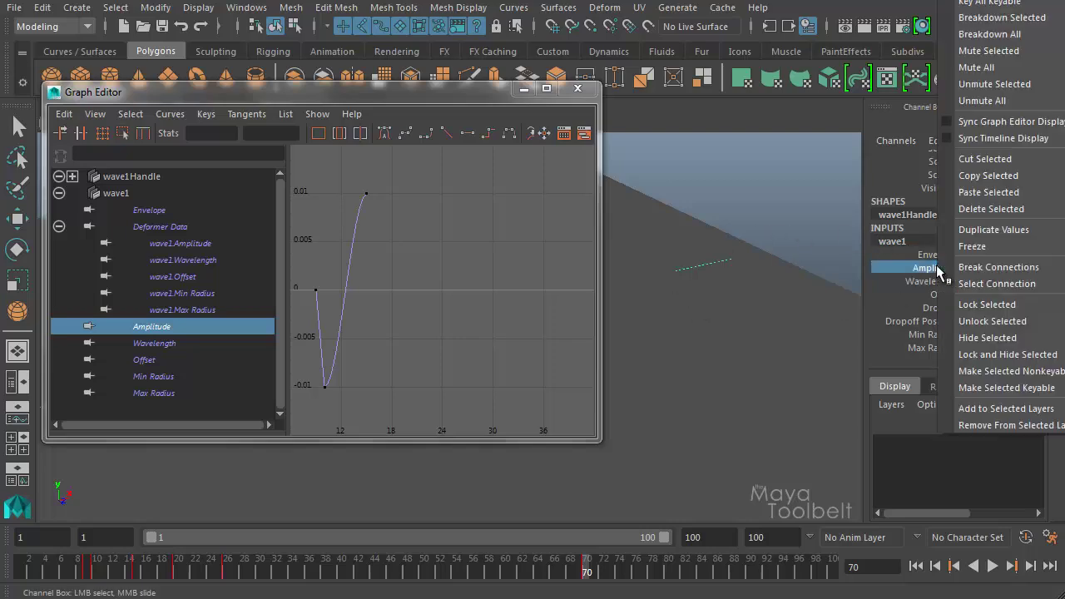
{"action": "left_click", "coordinate": [991, 3]}
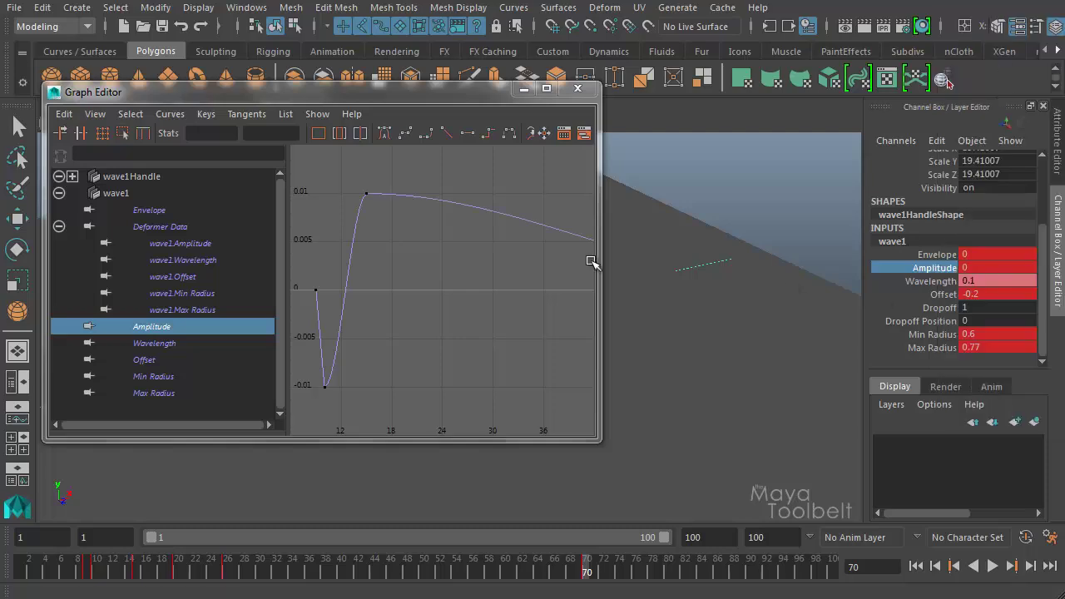
{"action": "scroll", "coordinate": [441, 288], "scroll_direction": "down", "scroll_amount": 5}
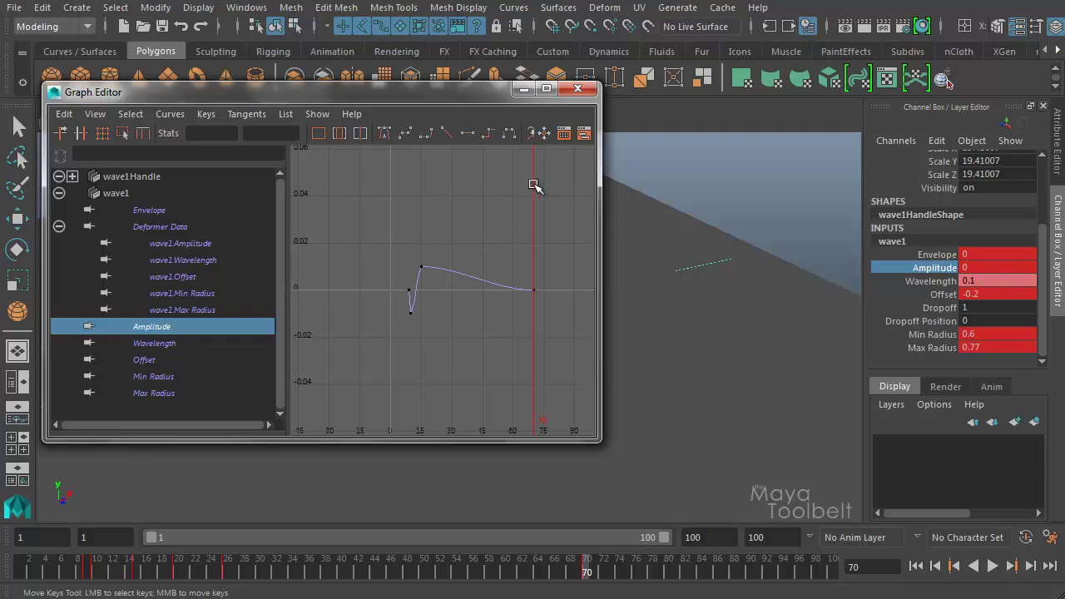
{"action": "left_click", "coordinate": [523, 89]}
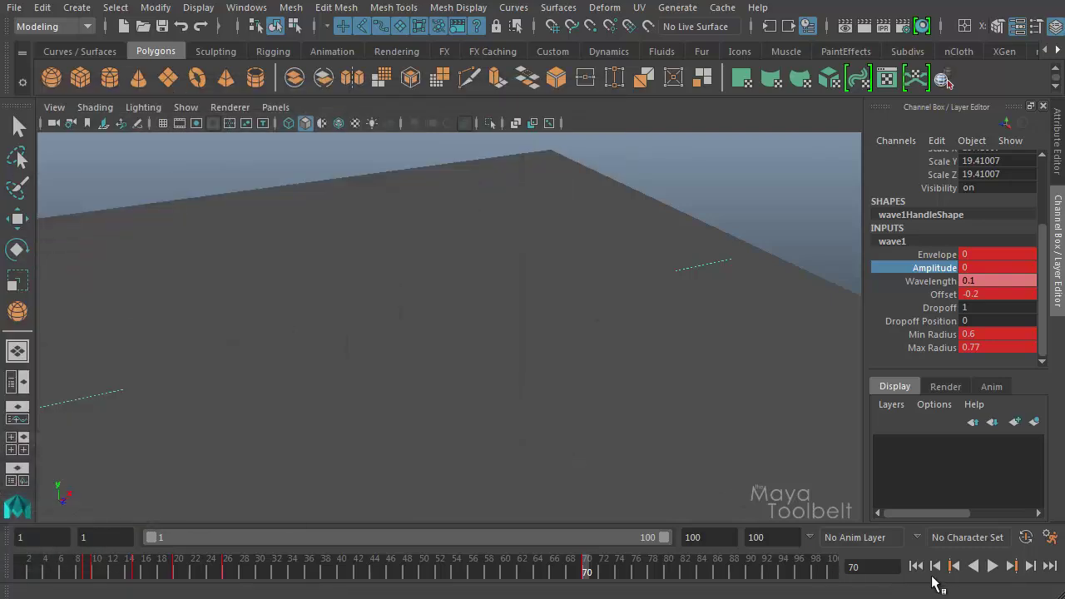
Step: Play the animation from the first frame, examine the fading ripples across the plane, and stop playback
{"action": "left_click", "coordinate": [917, 566]}
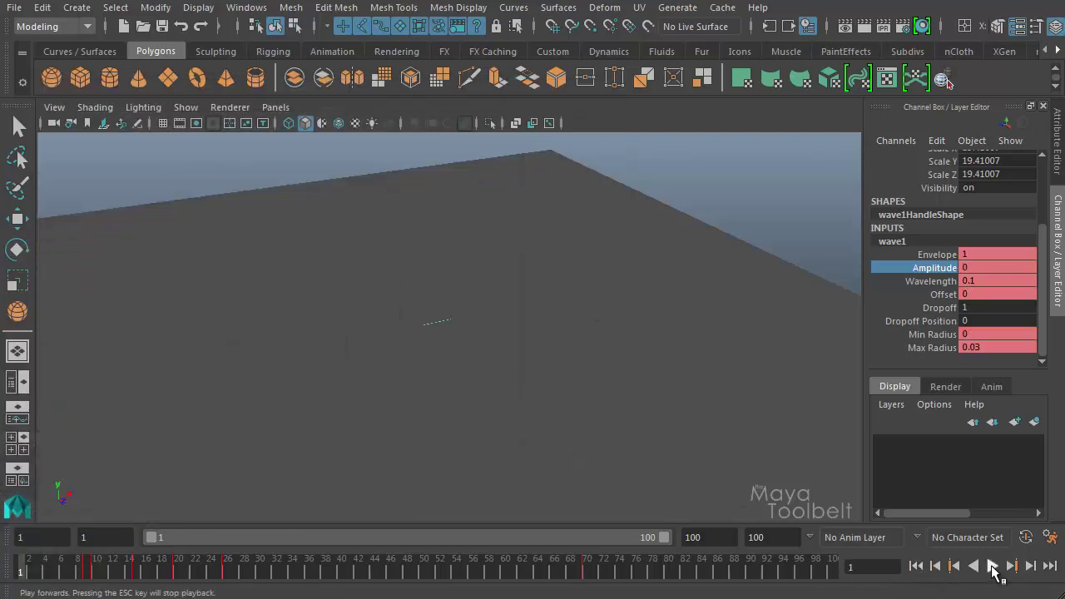
{"action": "left_click", "coordinate": [992, 566]}
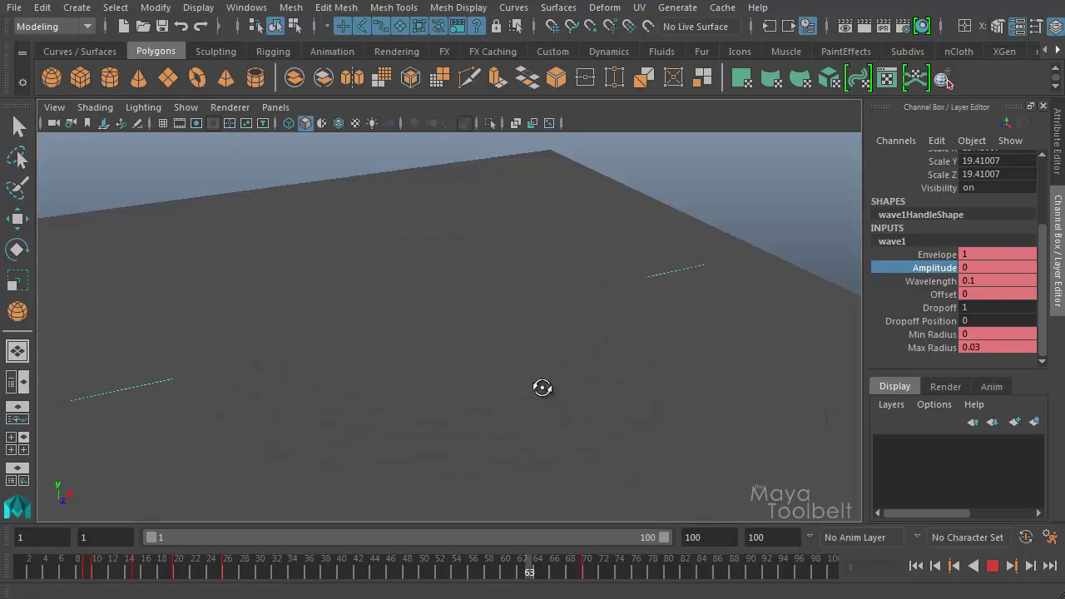
{"action": "left_click_drag", "start_coordinate": [542, 388], "coordinate": [574, 394], "text": "alt"}
{"action": "right_click_drag", "start_coordinate": [574, 394], "coordinate": [598, 394], "text": "alt"}
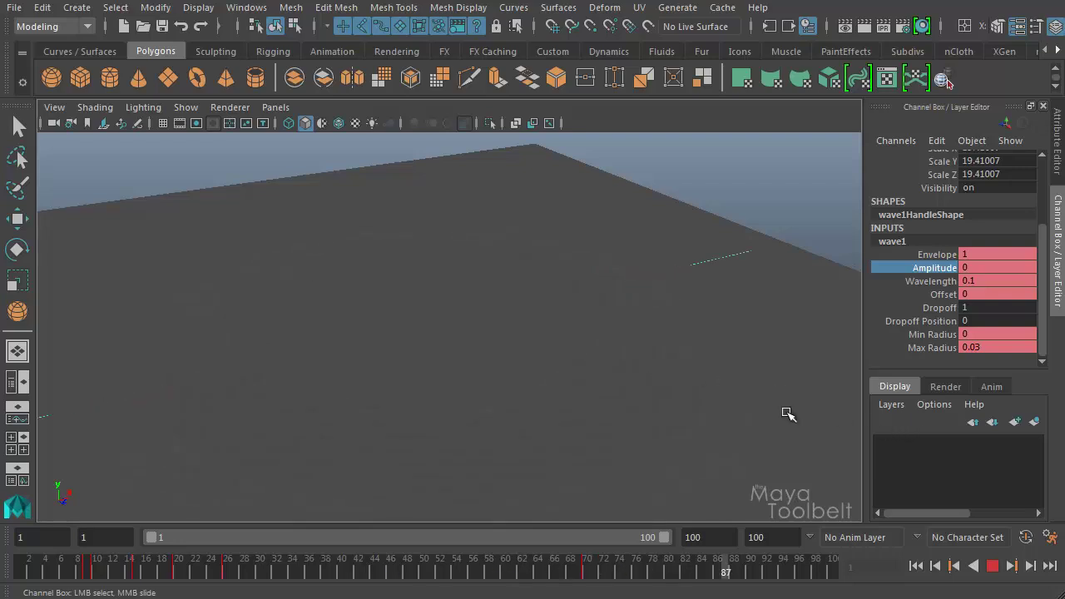
{"action": "left_click", "coordinate": [993, 569]}
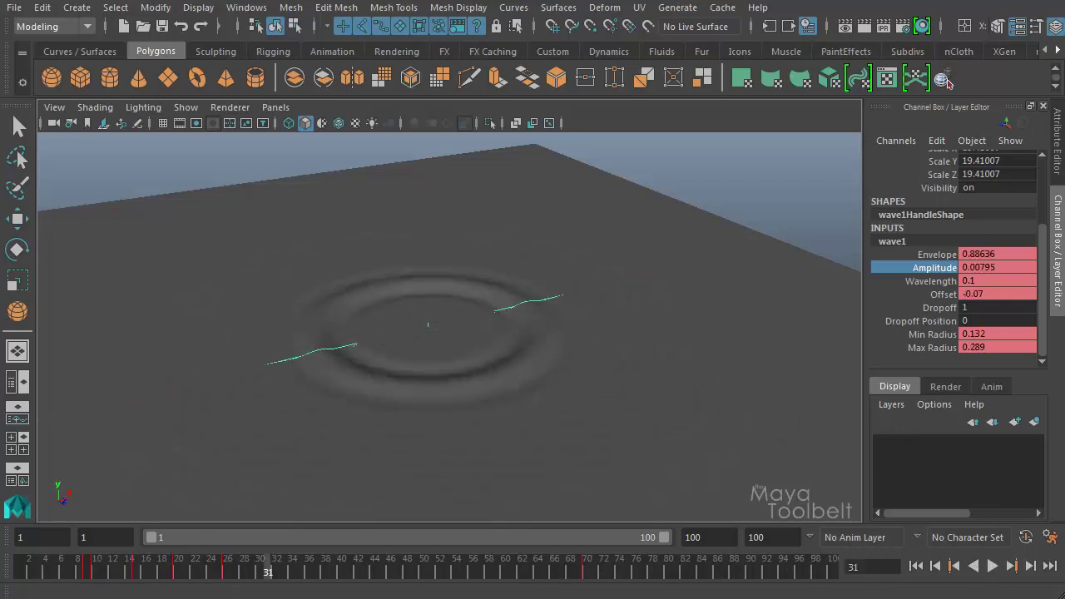
Step: Restore the Graph Editor, frame the wave1 Min Radius curve, and flatten the tangent of its key at frame 20
{"action": "left_click", "coordinate": [84, 505]}
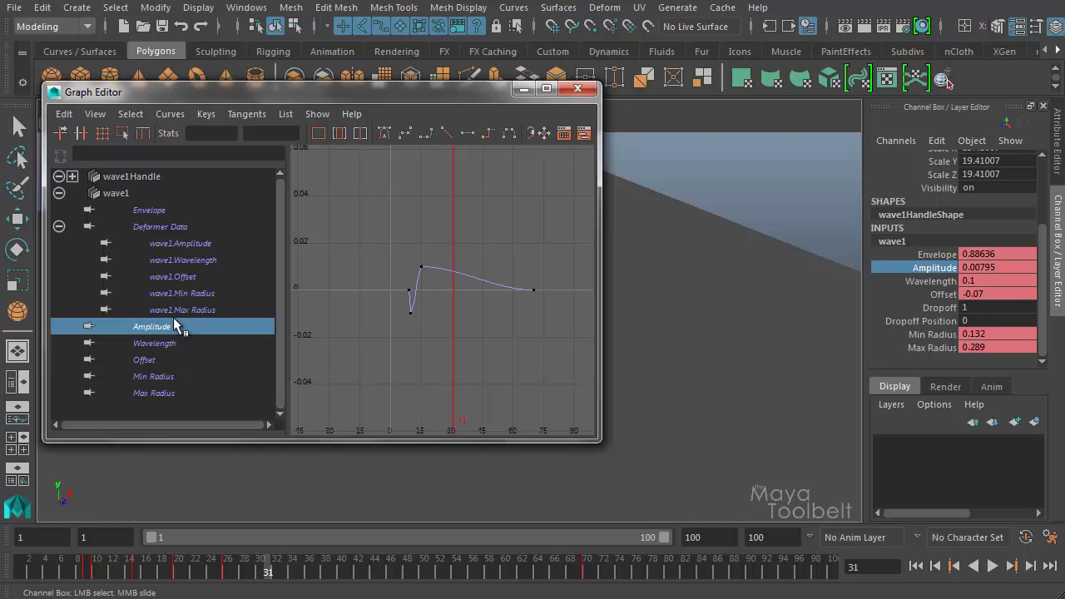
{"action": "left_click", "coordinate": [193, 296]}
{"action": "key", "text": "f"}
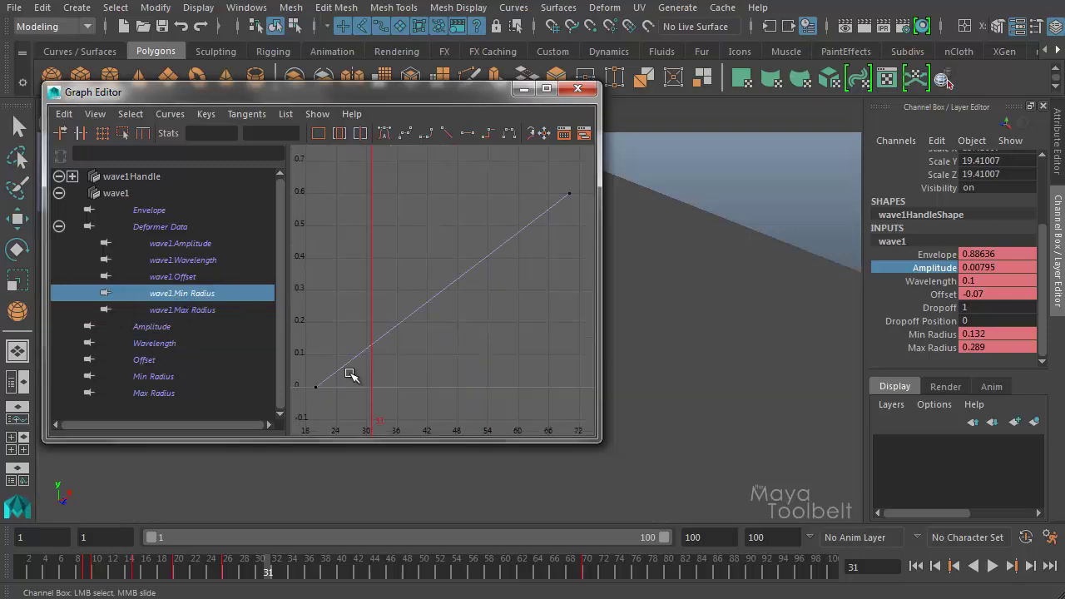
{"action": "left_click_drag", "start_coordinate": [423, 338], "coordinate": [313, 403]}
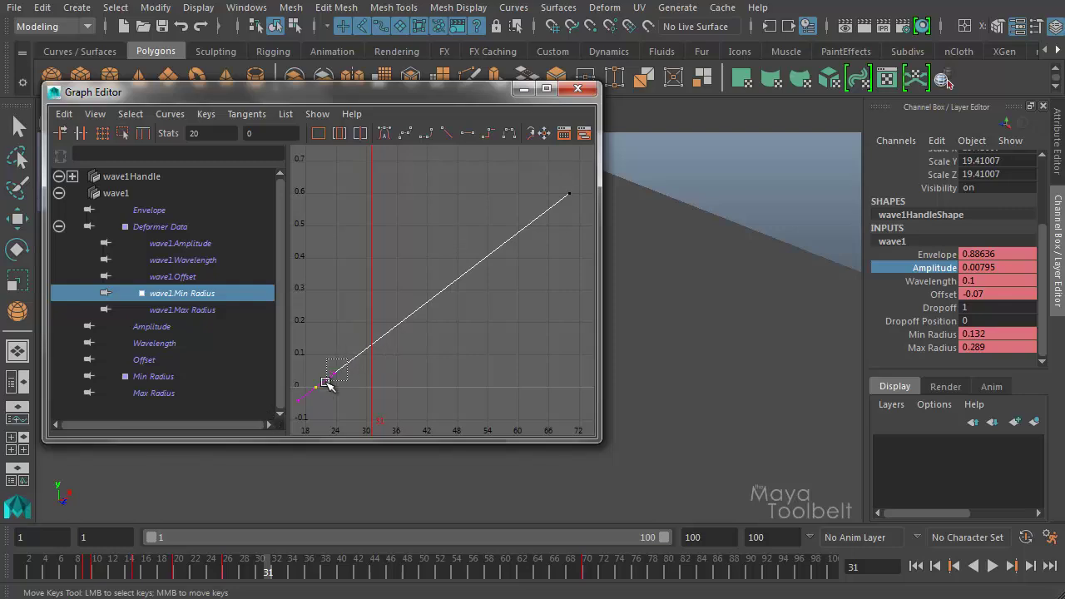
{"action": "mouse_move", "coordinate": [384, 383]}
{"action": "middle_mouse_down"}
{"action": "mouse_move", "coordinate": [388, 374]}
{"action": "mouse_move", "coordinate": [391, 382]}
{"action": "middle_mouse_up"}
Step: Steepen the Min Radius curve's tangent at frame 70 and level out the frame 20 tangent for a slow start and fast finish
{"action": "left_click_drag", "start_coordinate": [537, 173], "coordinate": [590, 218]}
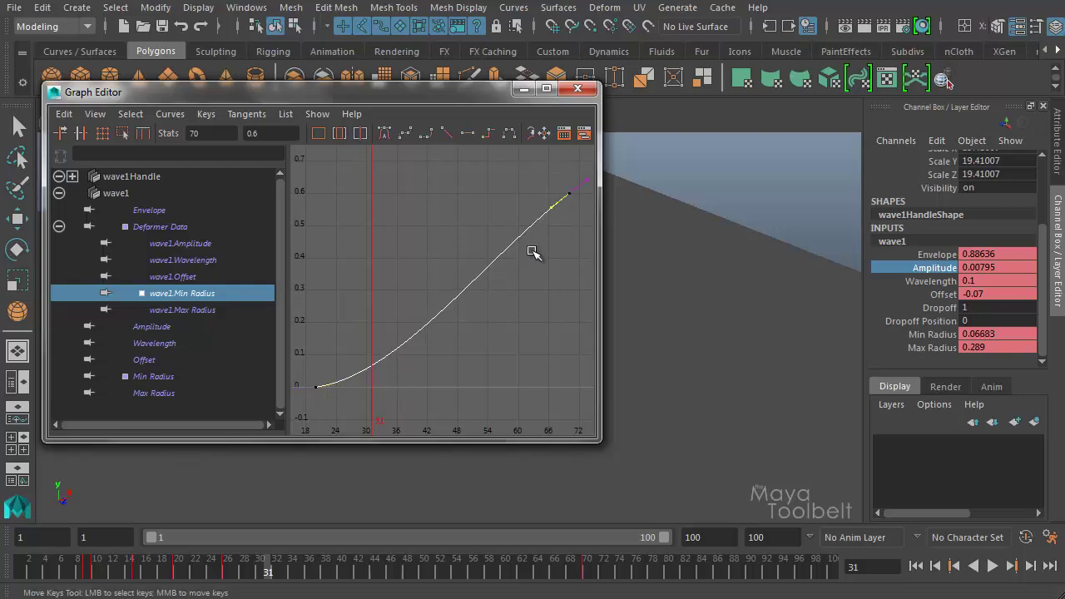
{"action": "middle_click_drag", "start_coordinate": [533, 253], "coordinate": [539, 259]}
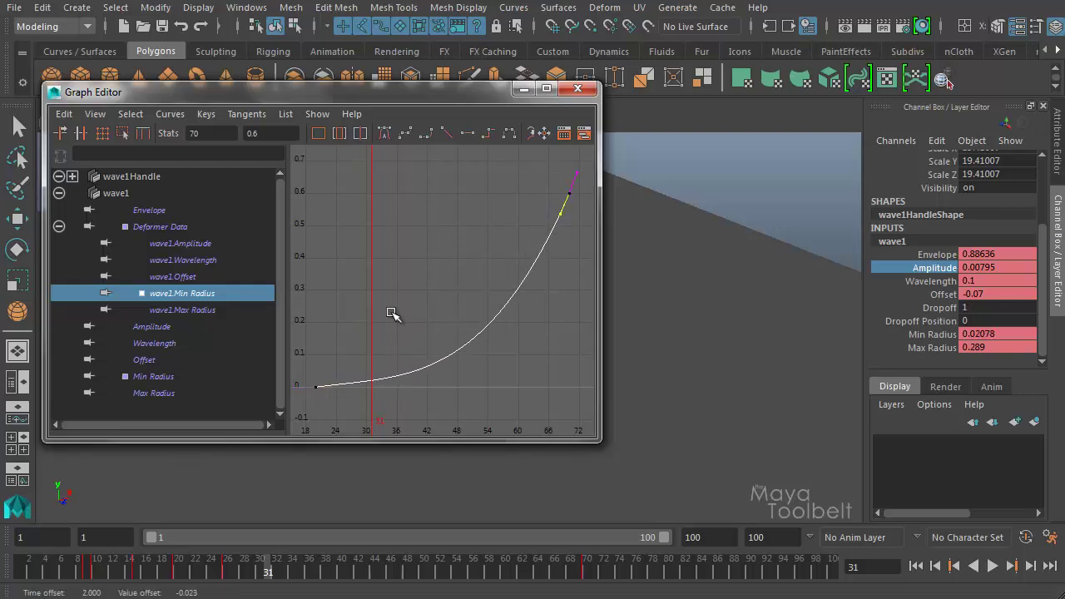
{"action": "left_click_drag", "start_coordinate": [300, 368], "coordinate": [338, 403]}
{"action": "middle_click_drag", "start_coordinate": [405, 299], "coordinate": [403, 300]}
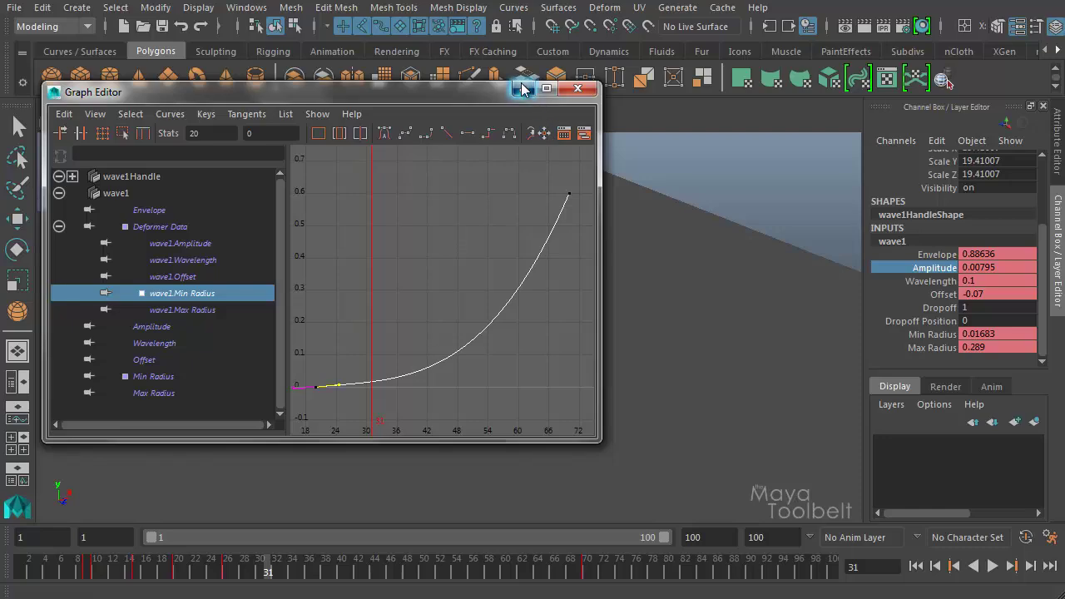
Step: Play the animation from the start and scrub to frame 29 to review the eased Min Radius growth, keeping the Graph Editor at hand
{"action": "left_click", "coordinate": [578, 89]}
{"action": "left_click", "coordinate": [916, 566]}
{"action": "left_click", "coordinate": [994, 567]}
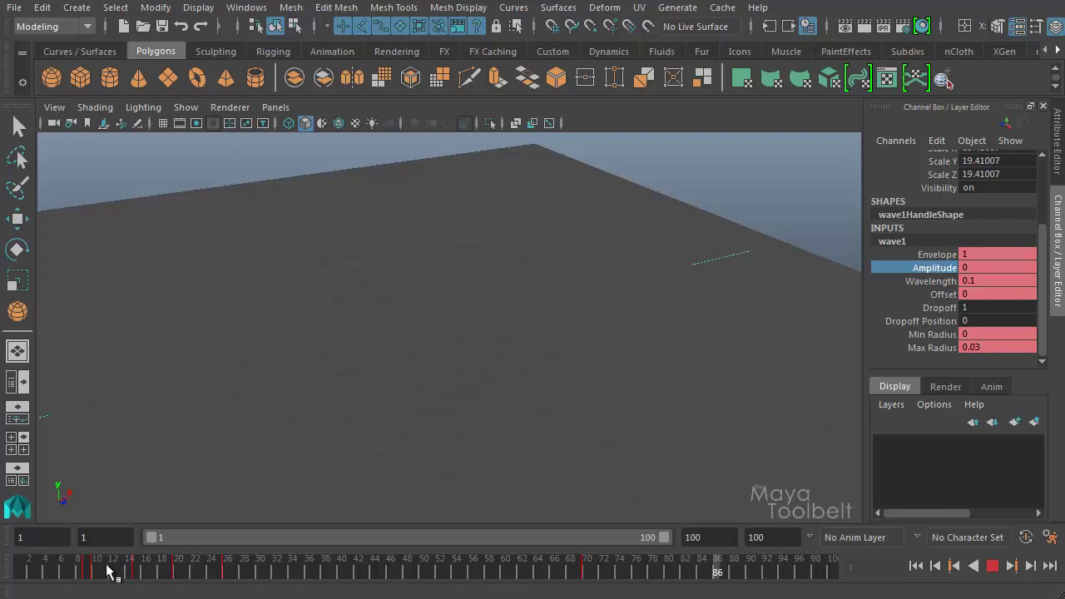
{"action": "left_click", "coordinate": [375, 596]}
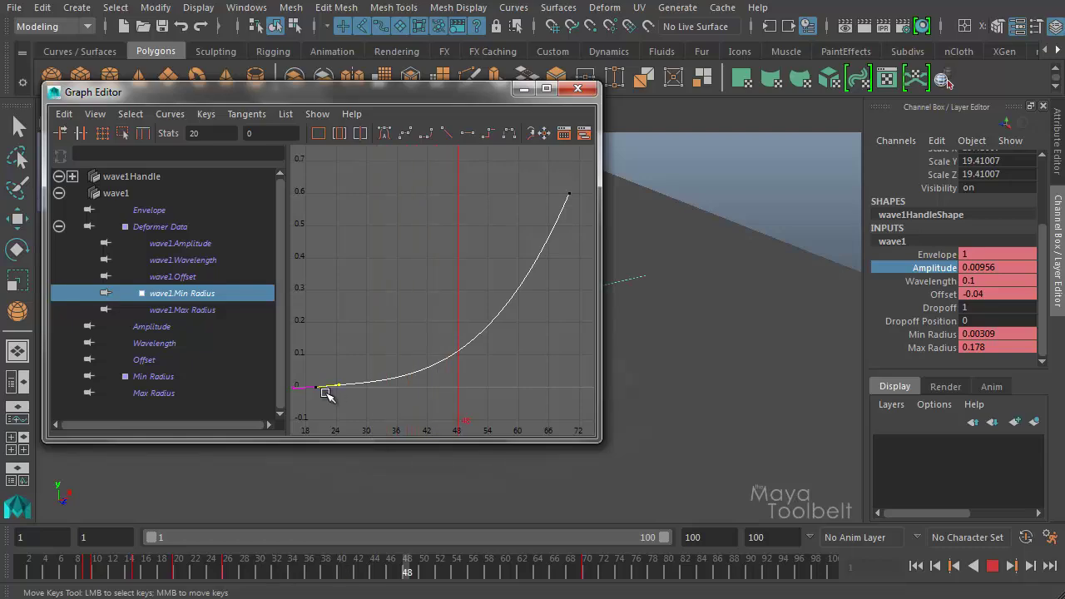
{"action": "key", "text": "Escape"}
{"action": "left_click_drag", "start_coordinate": [345, 347], "coordinate": [313, 408]}
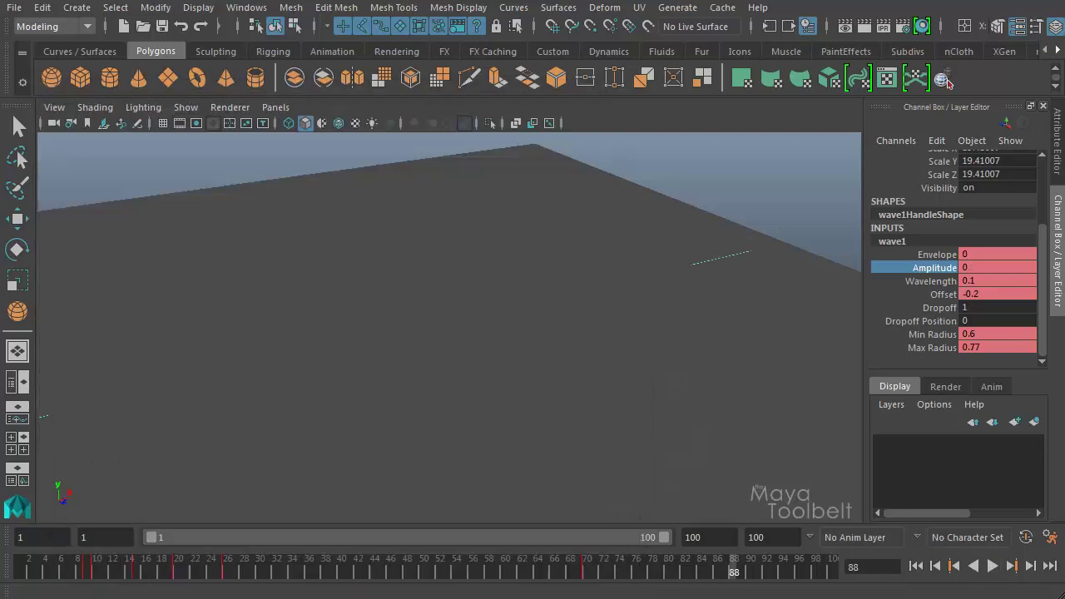
{"action": "mouse_move", "coordinate": [139, 572]}
{"action": "left_mouse_down"}
{"action": "mouse_move", "coordinate": [234, 578]}
{"action": "mouse_move", "coordinate": [220, 584]}
{"action": "mouse_move", "coordinate": [178, 573]}
{"action": "mouse_move", "coordinate": [304, 574]}
{"action": "mouse_move", "coordinate": [350, 594]}
{"action": "mouse_move", "coordinate": [408, 593]}
{"action": "left_mouse_up"}
{"action": "left_click_drag", "start_coordinate": [262, 571], "coordinate": [268, 195]}
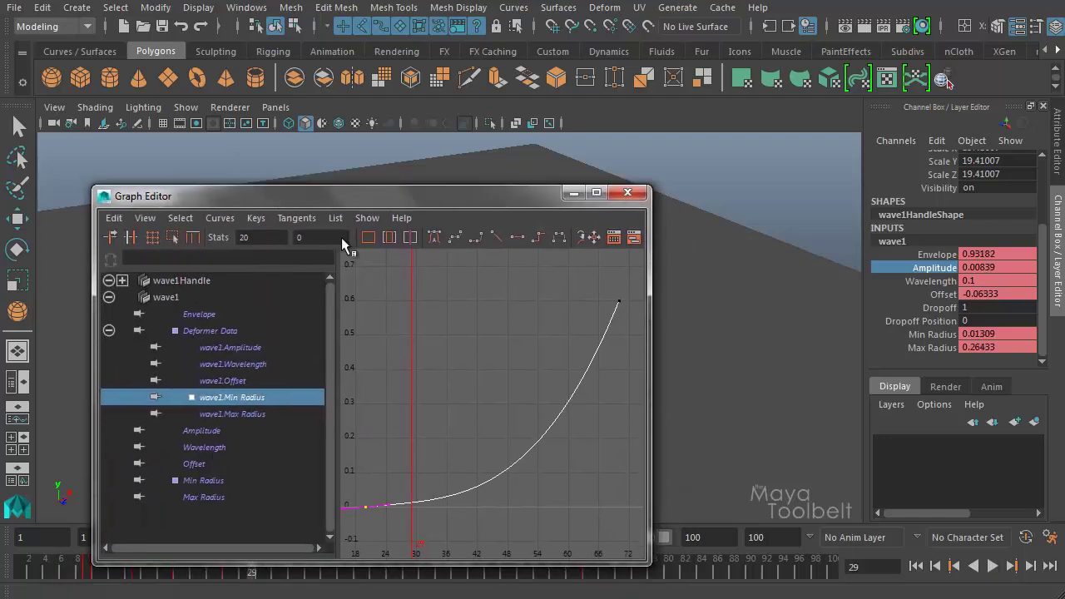
Step: Raise the Min Radius curve's outgoing tangent at frame 20 slightly and make its frame 70 tangent less steep
{"action": "left_click_drag", "start_coordinate": [346, 540], "coordinate": [348, 538]}
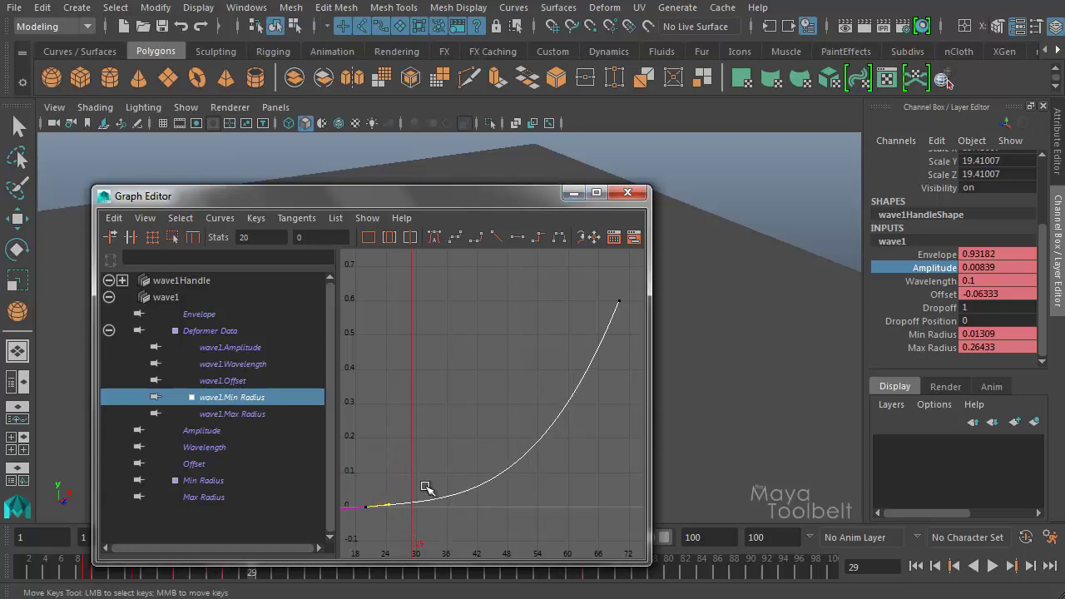
{"action": "middle_click_drag", "start_coordinate": [481, 433], "coordinate": [496, 436]}
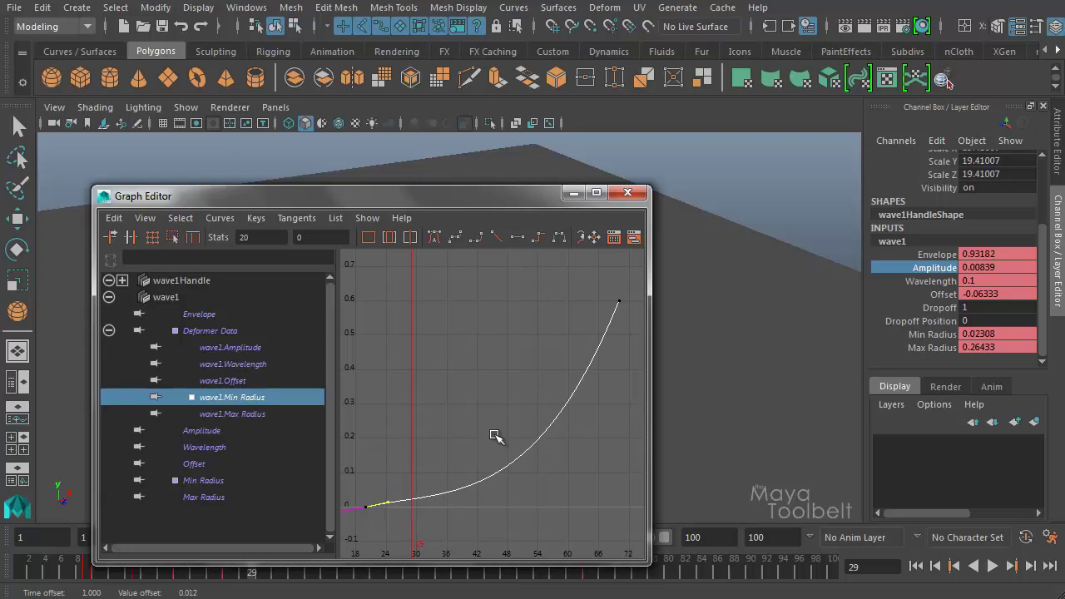
{"action": "left_click_drag", "start_coordinate": [649, 329], "coordinate": [647, 328]}
{"action": "middle_click_drag", "start_coordinate": [623, 374], "coordinate": [618, 372]}
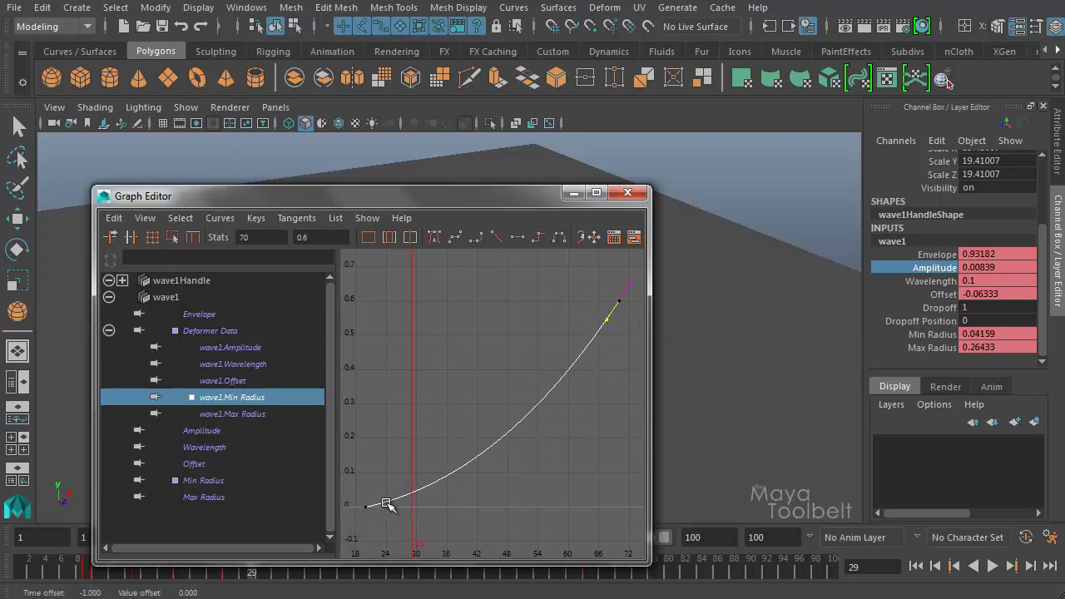
Step: Minimize the Graph Editor, play the animation from the start to check the softened Min Radius curve, and stop playback
{"action": "left_click", "coordinate": [573, 192]}
{"action": "left_click", "coordinate": [916, 566]}
{"action": "left_click", "coordinate": [992, 566]}
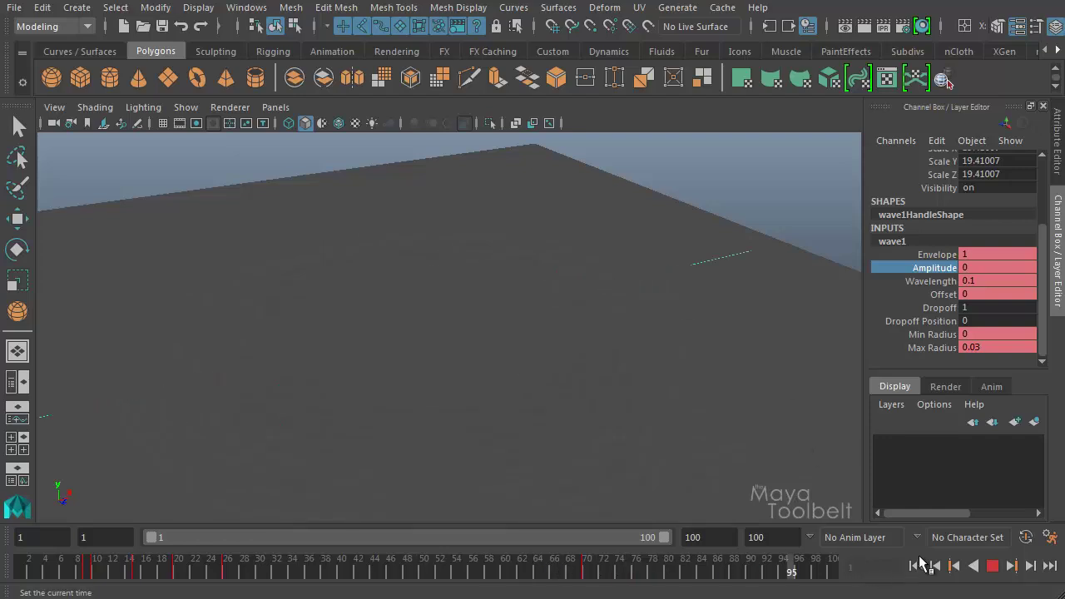
{"action": "key", "text": "Escape"}
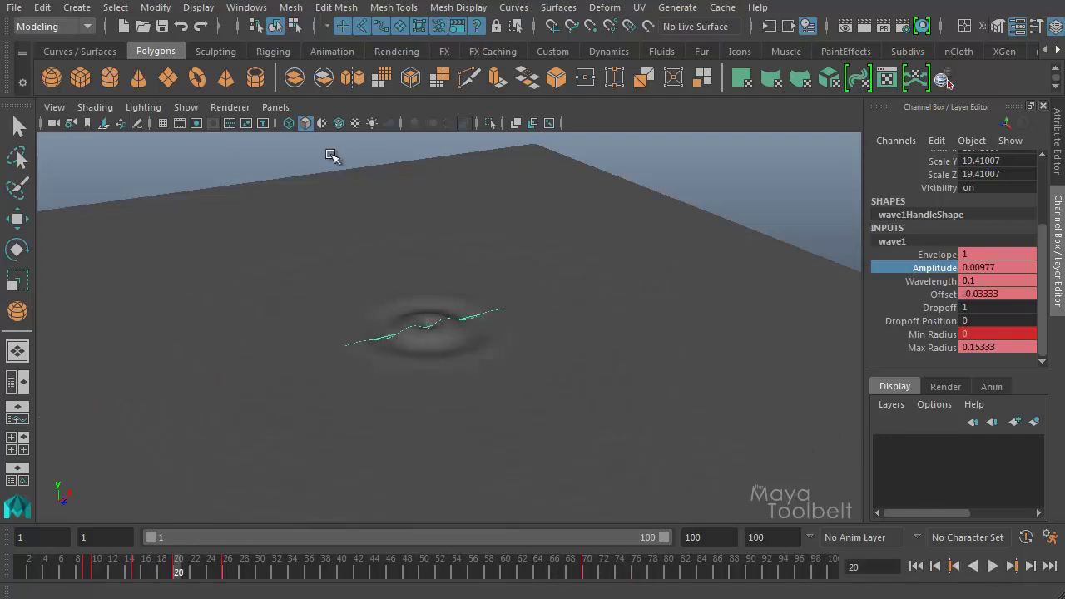
Step: Hide deformers in the viewport and clear the selection
{"action": "left_click", "coordinate": [185, 108]}
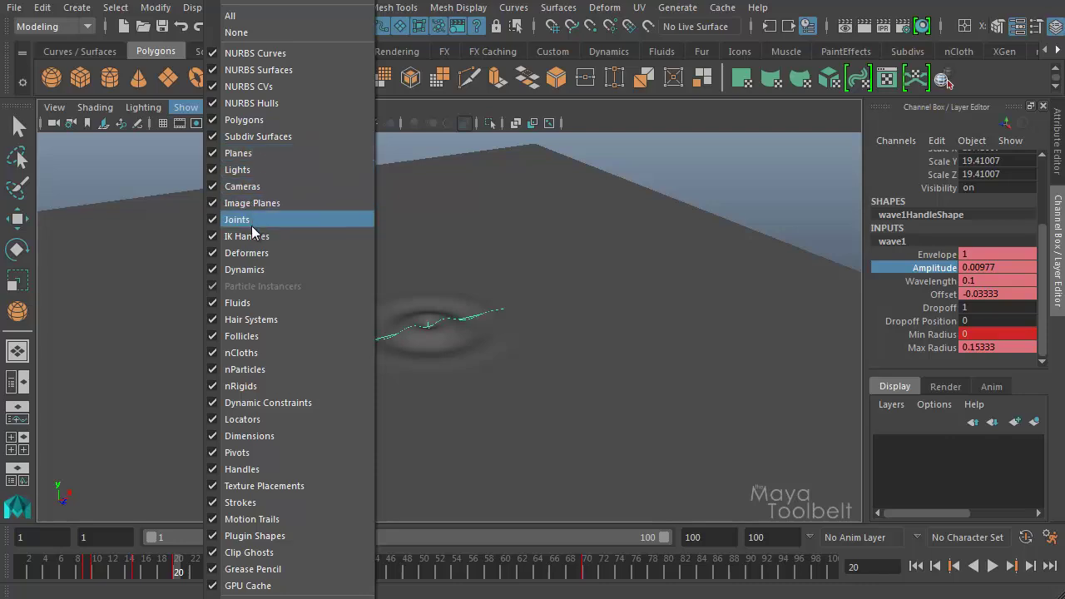
{"action": "left_click", "coordinate": [260, 253]}
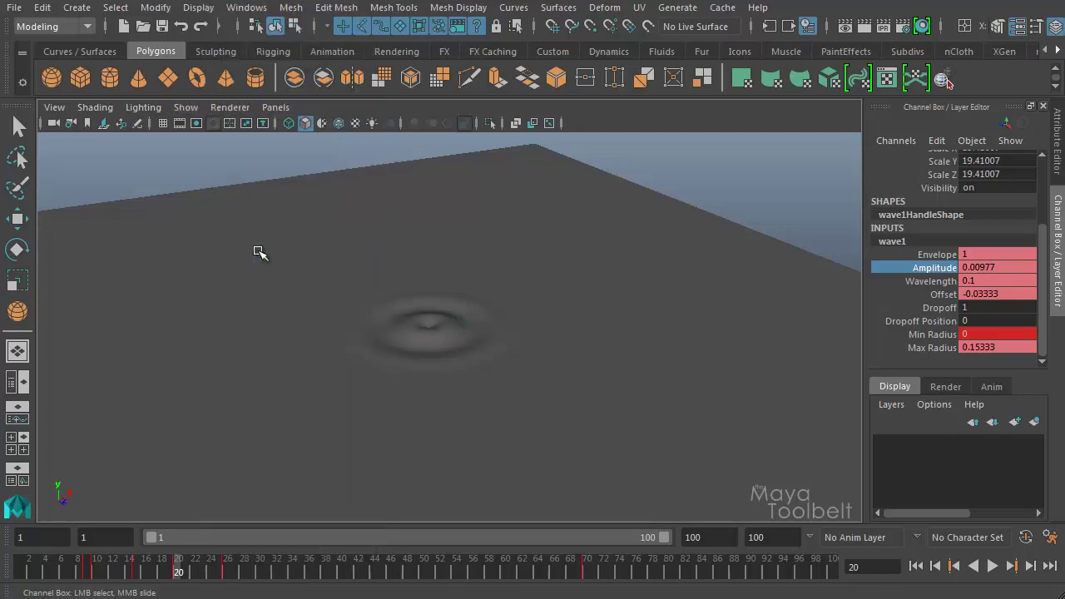
{"action": "left_click", "coordinate": [228, 175]}
Step: Play the ripple animation from the start and examine it without the deformer handle, both up close and from farther away
{"action": "left_click_drag", "start_coordinate": [336, 366], "coordinate": [316, 330], "text": "alt"}
{"action": "right_click_drag", "start_coordinate": [317, 331], "coordinate": [477, 357], "text": "alt"}
{"action": "left_click_drag", "start_coordinate": [477, 357], "coordinate": [491, 408], "text": "alt"}
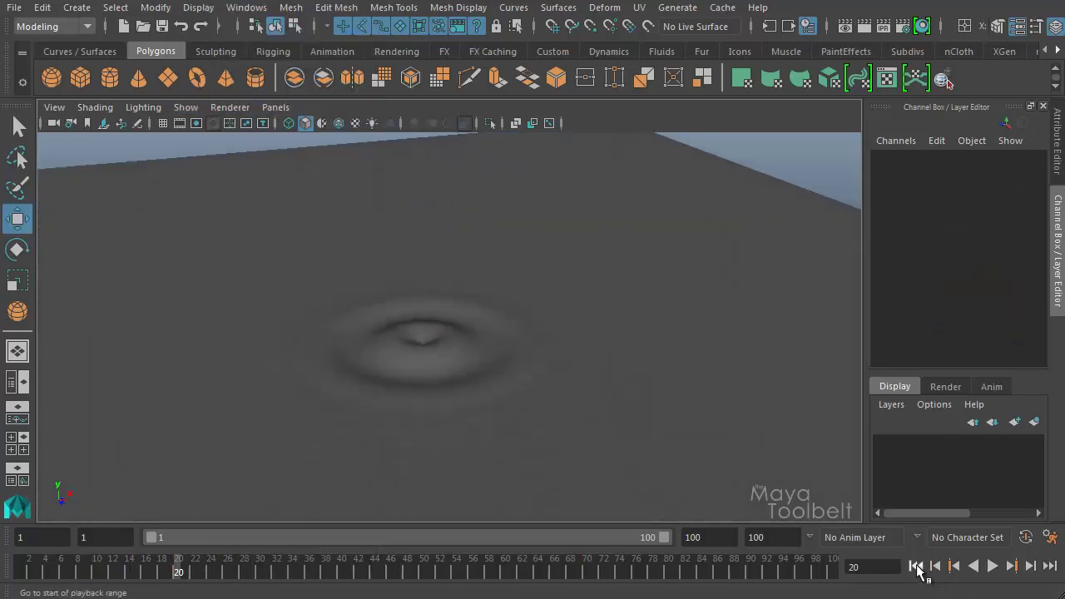
{"action": "left_click", "coordinate": [917, 566]}
{"action": "left_click", "coordinate": [993, 566]}
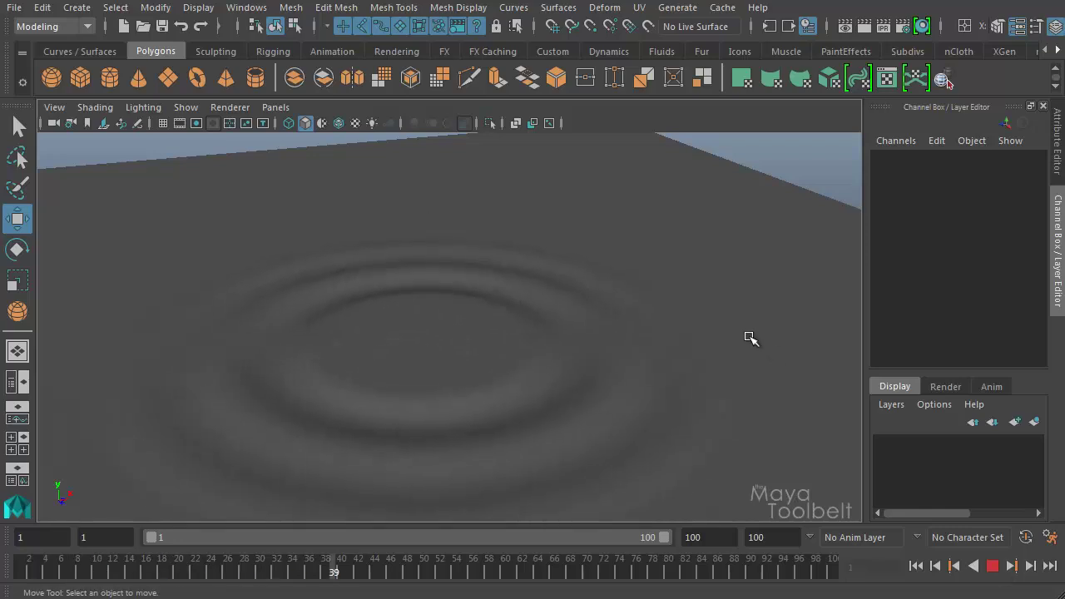
{"action": "right_click_drag", "start_coordinate": [753, 358], "coordinate": [565, 334], "text": "alt"}
{"action": "mouse_move", "coordinate": [566, 333]}
{"action": "left_mouse_down", "text": "alt"}
{"action": "mouse_move", "coordinate": [571, 343]}
{"action": "mouse_move", "coordinate": [562, 329]}
{"action": "left_mouse_up", "text": "alt"}
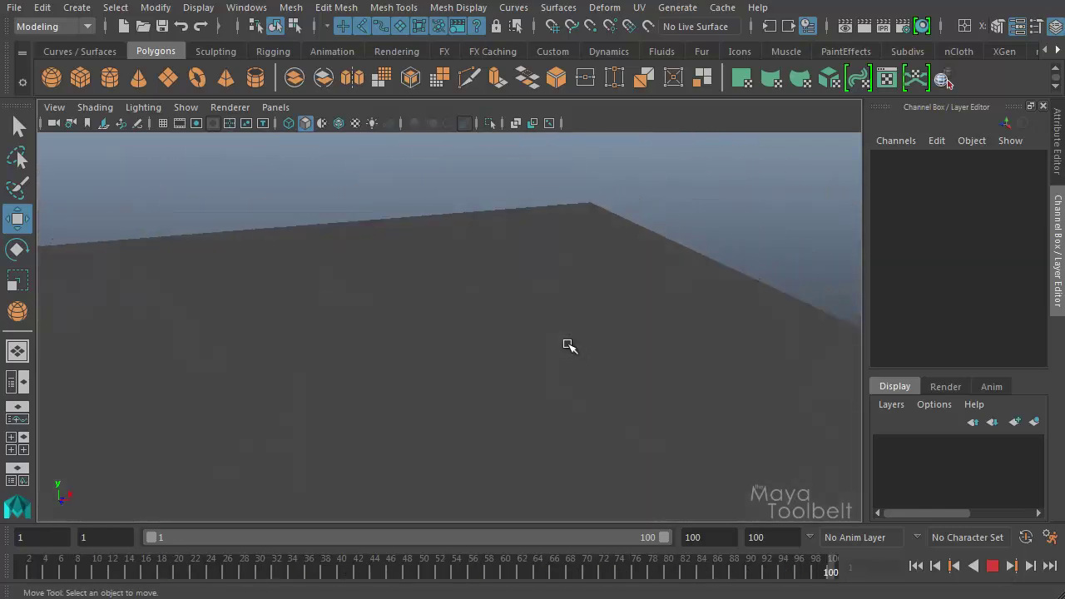